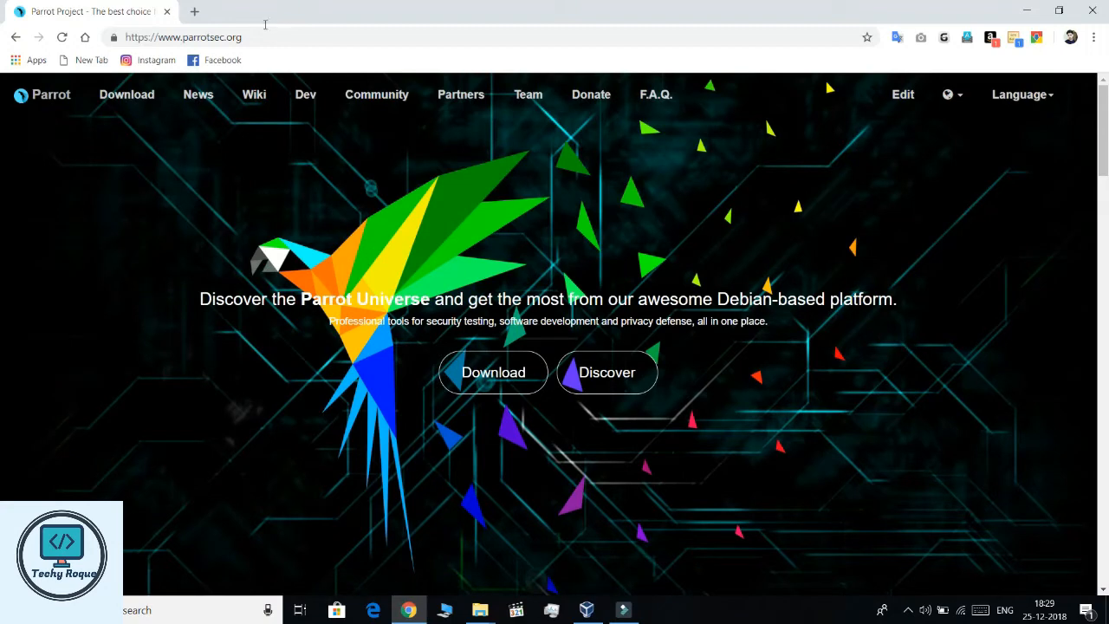
# - Select the parrotsec.org address in Chrome's address bar
pyautogui.click(295, 42)
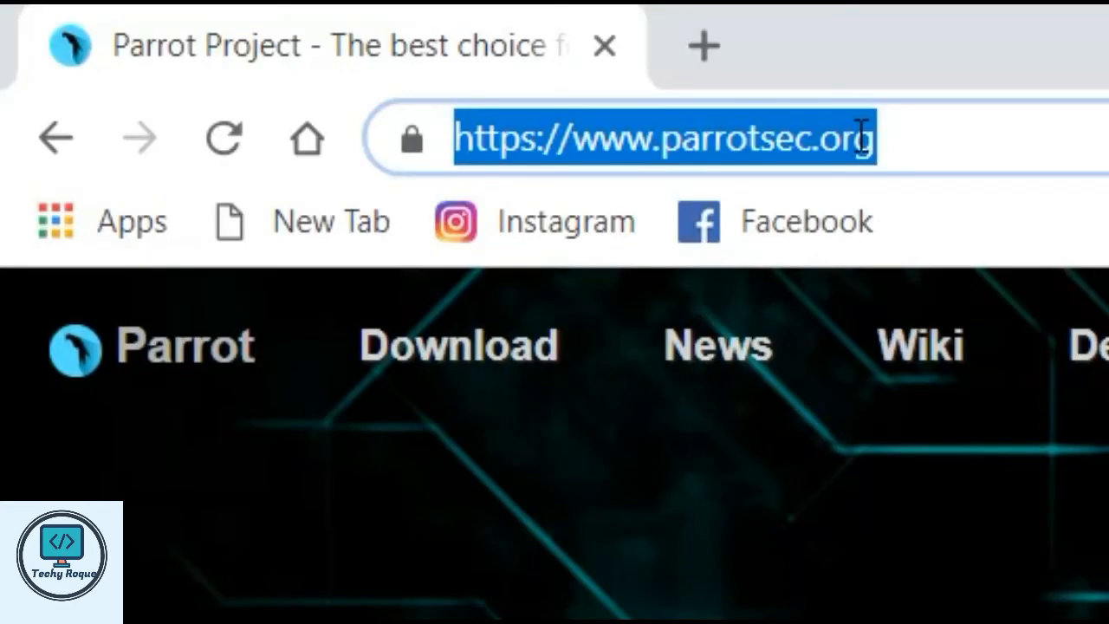
# - Open the Parrot Security download page with its 64BIT and 32BIT ISOs, then show the desktop
pyautogui.click(1069, 152)
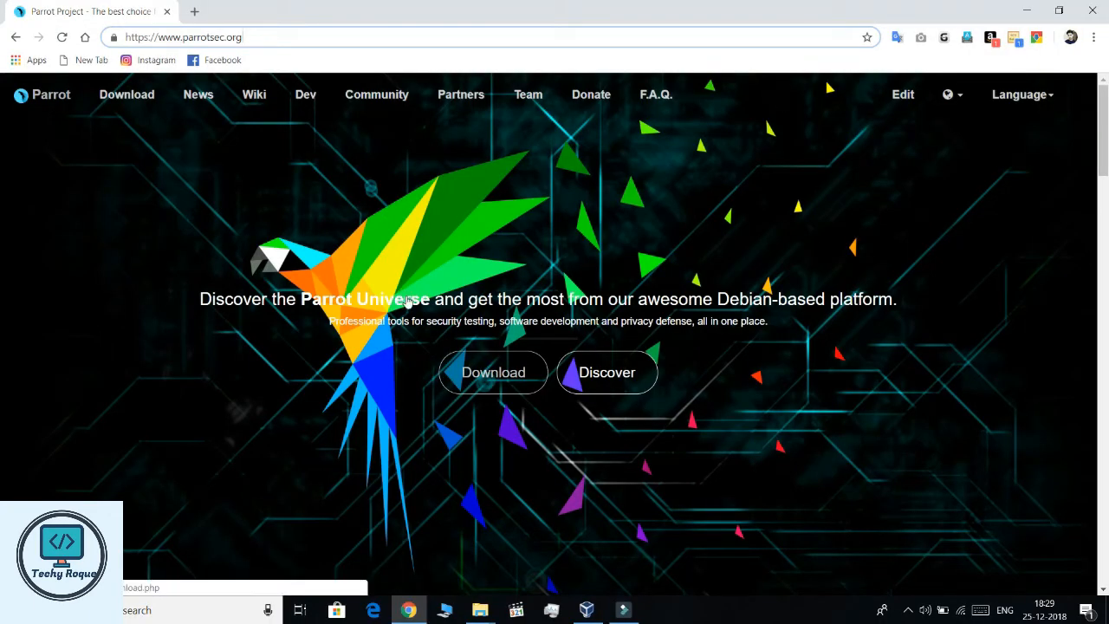
pyautogui.click(113, 82)
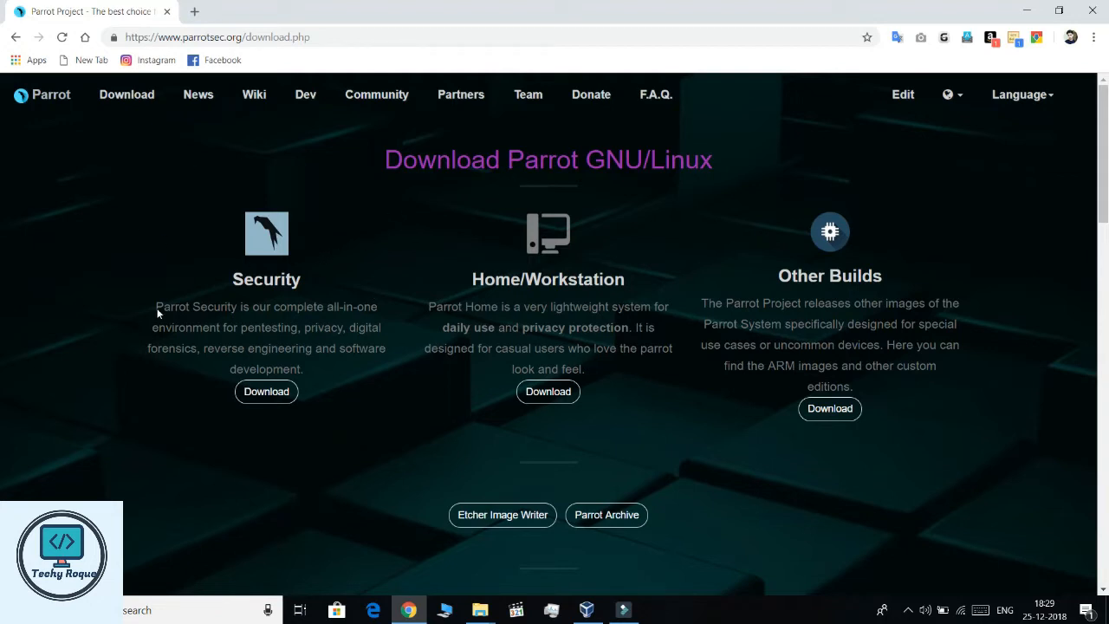
pyautogui.click(264, 390)
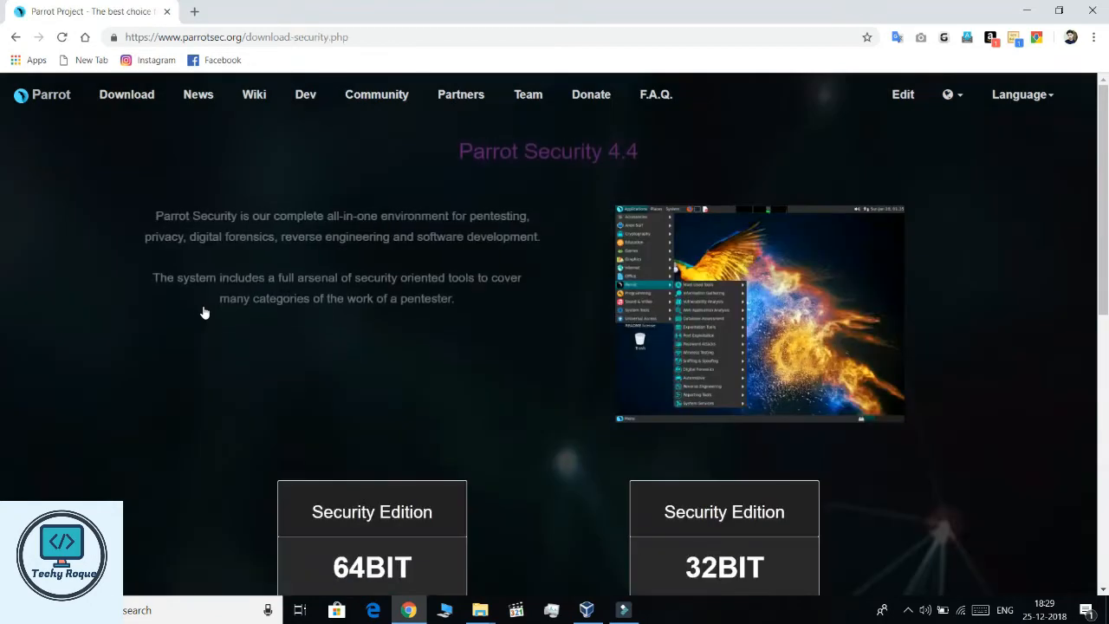
pyautogui.scroll(-5, 341, 384)
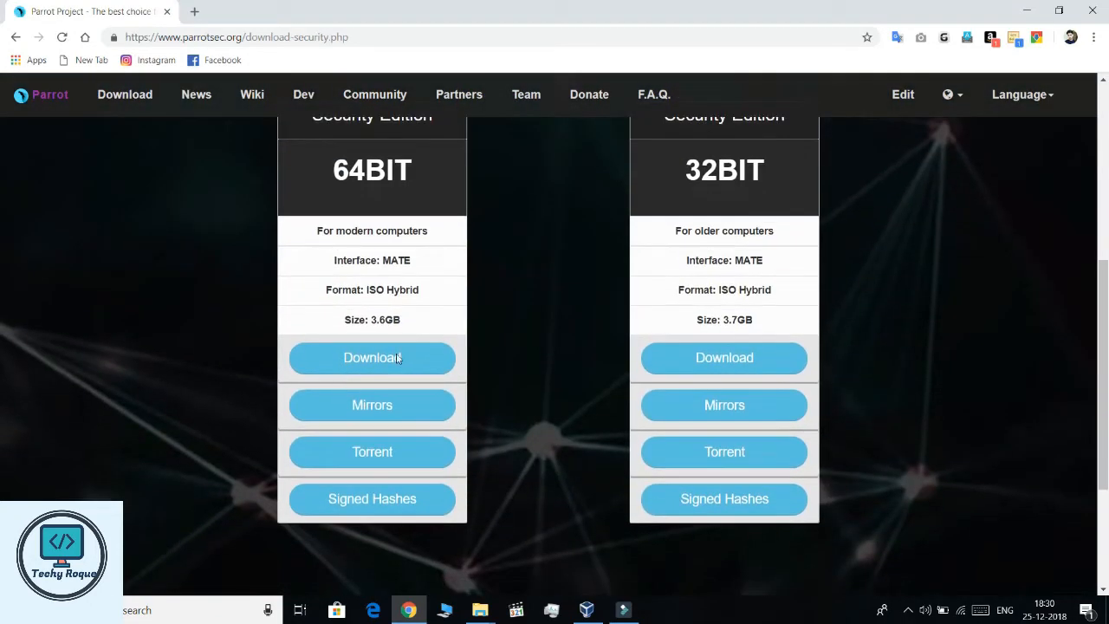
pyautogui.scroll(1, 419, 347)
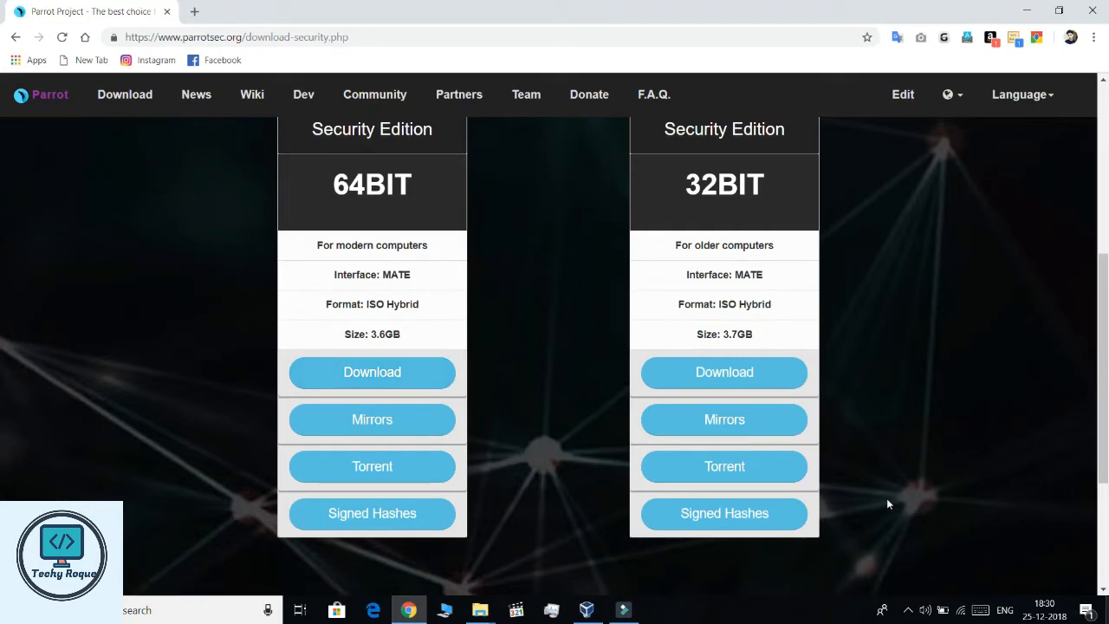
pyautogui.press('super+d')
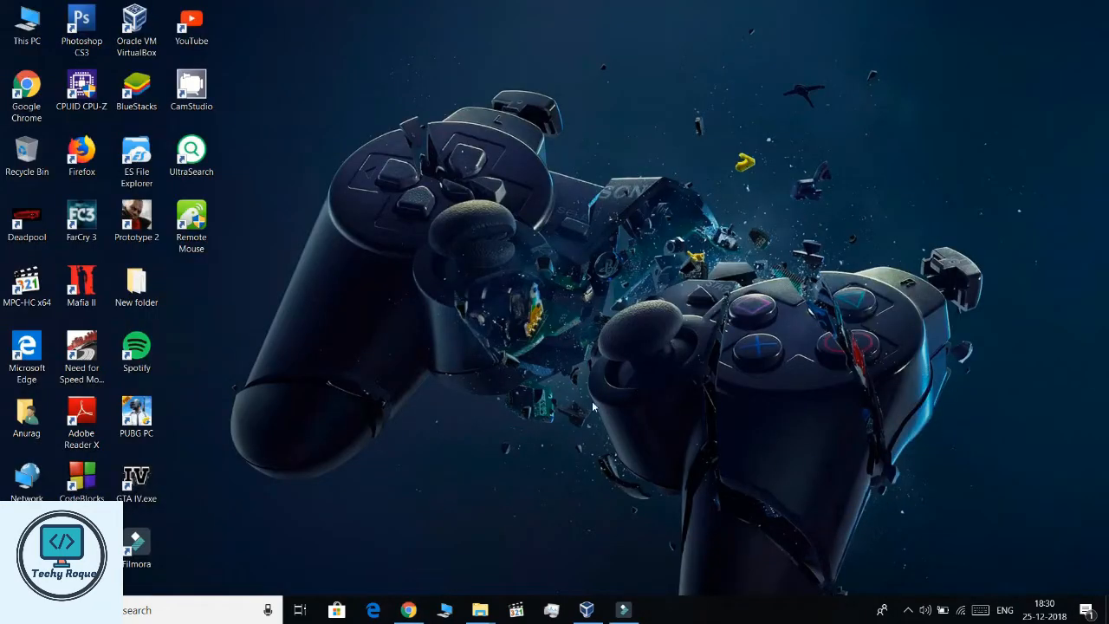
# - Start a new virtual machine in Expert Mode named 'Parrot OS'
pyautogui.click(588, 609)
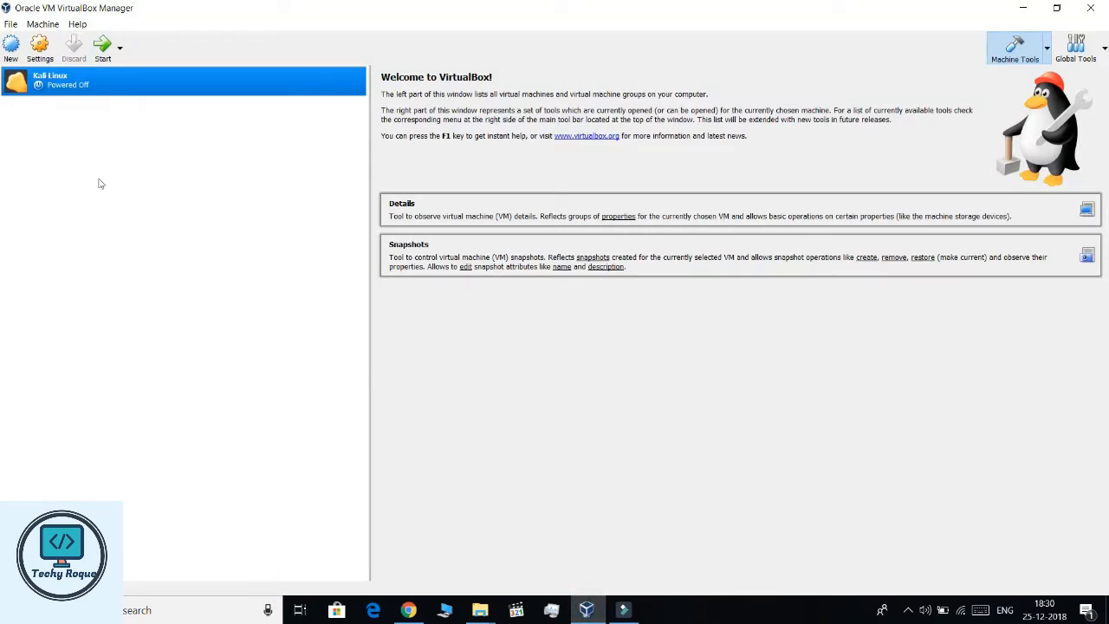
pyautogui.click(8, 39)
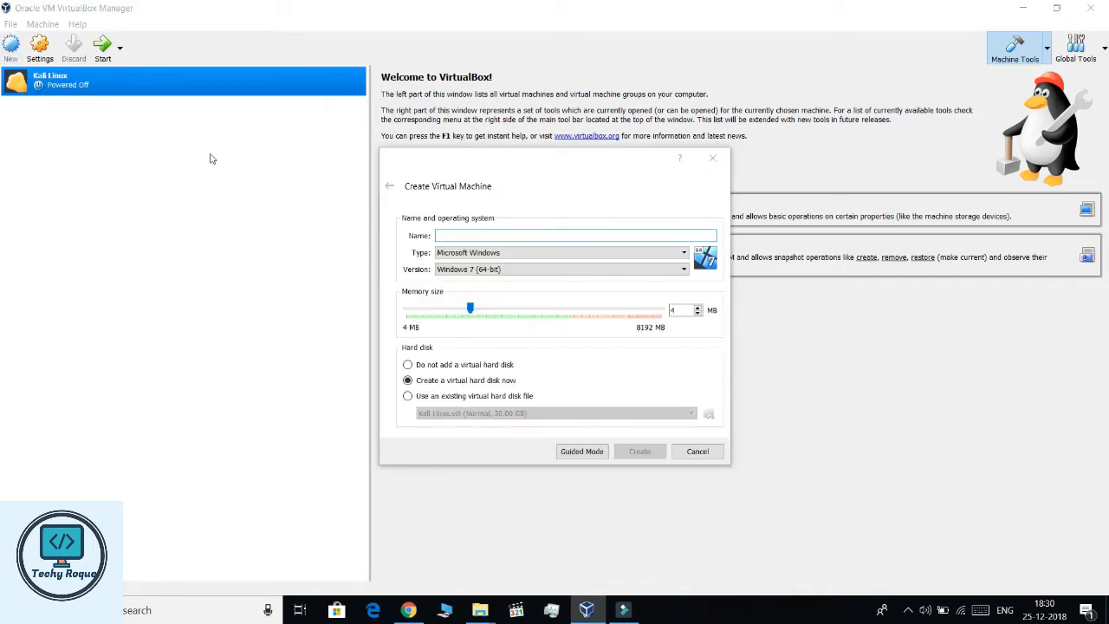
pyautogui.hotkey('alt', 'g')
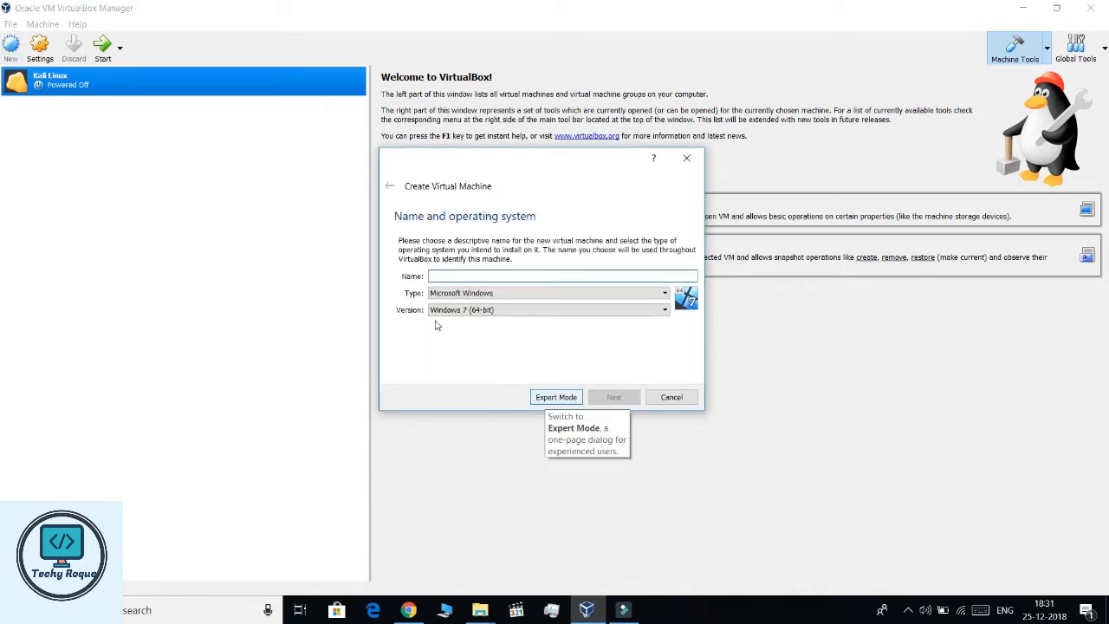
pyautogui.hotkey('alt', 'e')
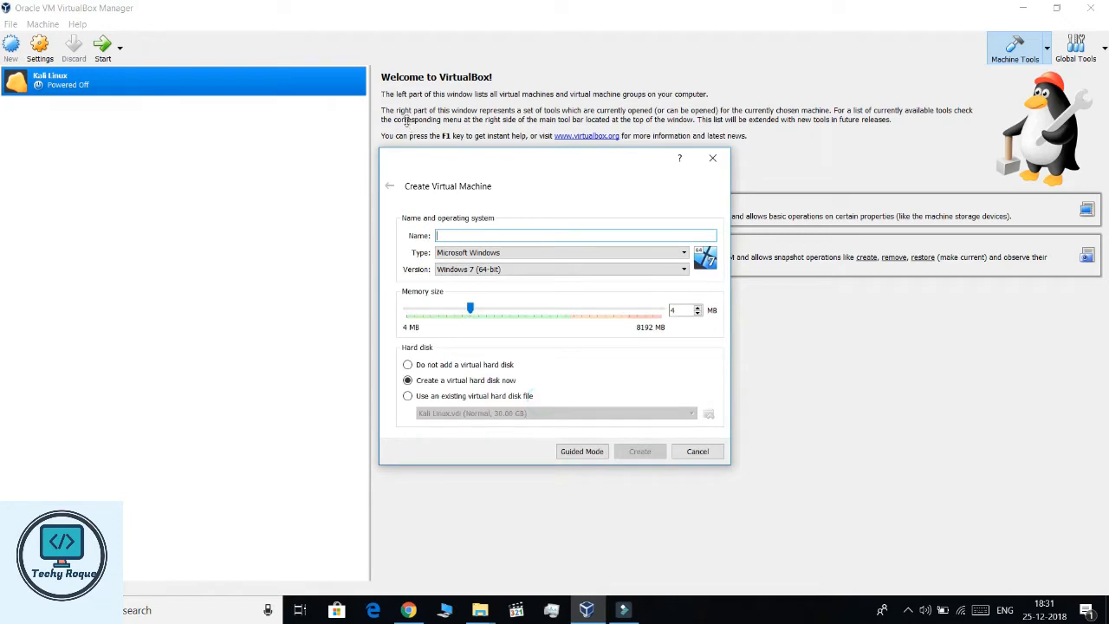
pyautogui.click(482, 234)
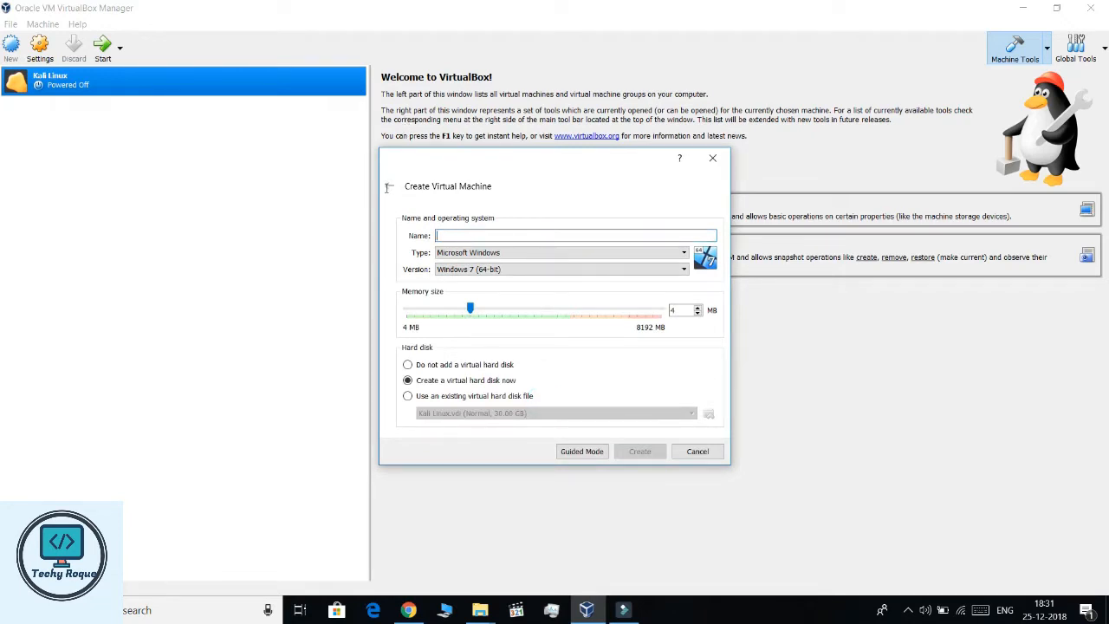
pyautogui.write('Pa')
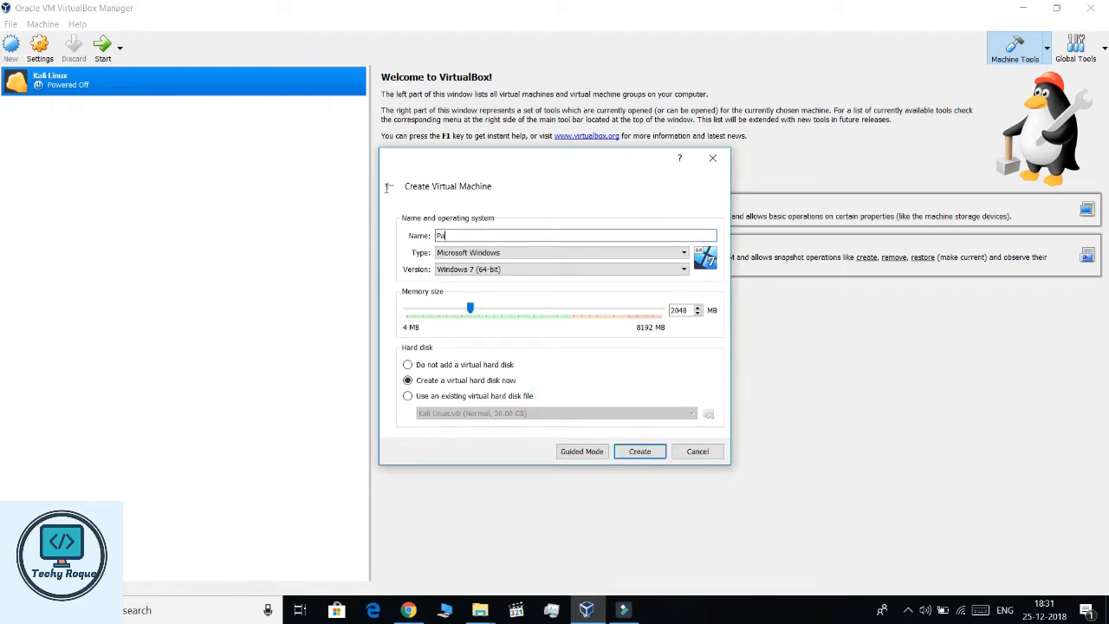
pyautogui.write('rrot OS')
# - Browse the operating system type and version lists from the keyboard
pyautogui.press('Tab')
pyautogui.press('space')
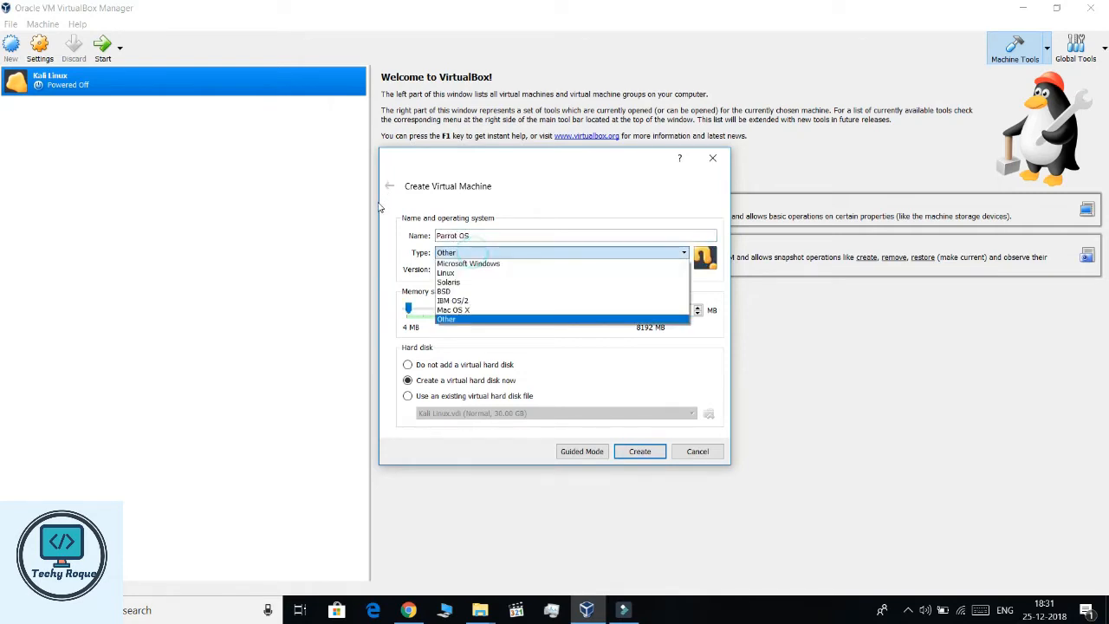
pyautogui.press('Home')
pyautogui.press('Down')
pyautogui.press('Down')
pyautogui.press('Down')
pyautogui.press('Down')
pyautogui.press('Up')
pyautogui.press('Up')
pyautogui.press('Up')
pyautogui.press('Up')
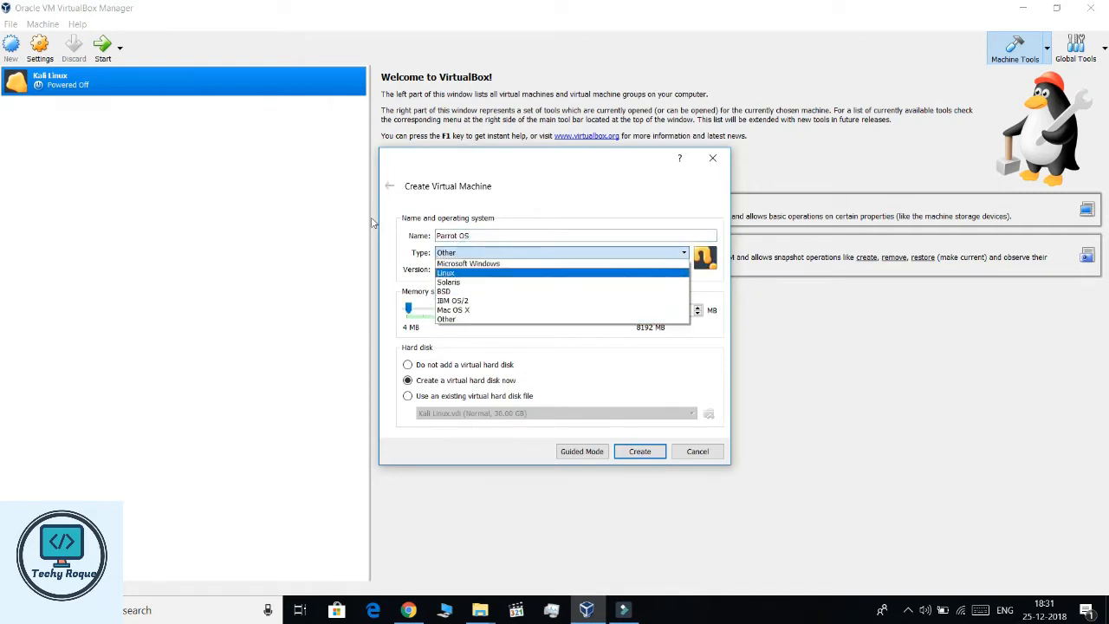
pyautogui.press('Escape')
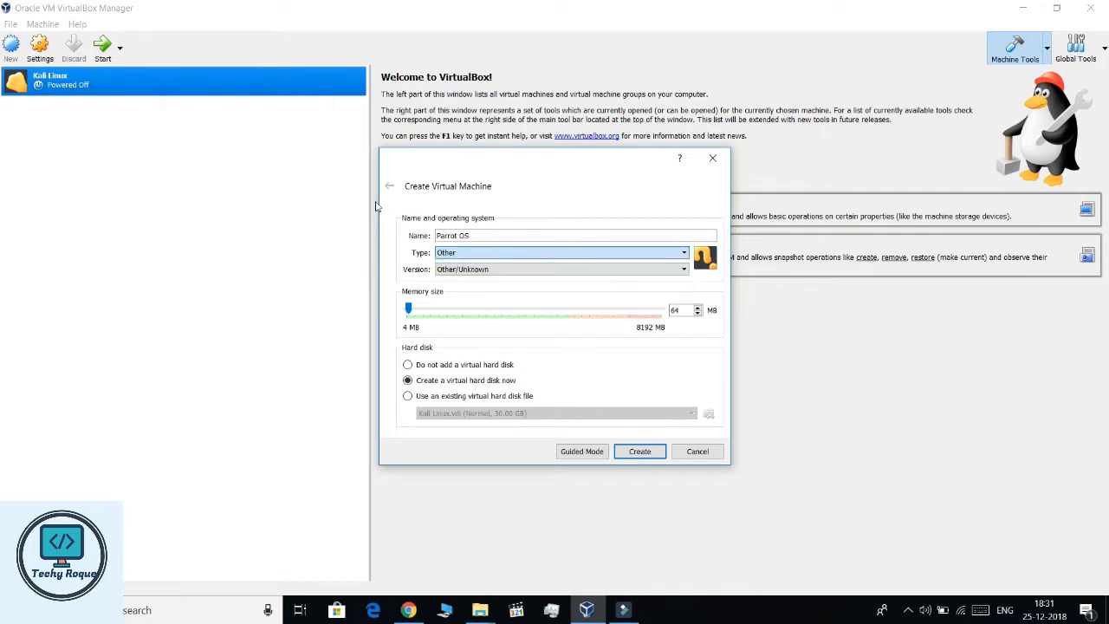
pyautogui.press('Tab')
pyautogui.press('space')
pyautogui.press('Up')
pyautogui.press('Up')
pyautogui.press('Down')
pyautogui.press('Down')
pyautogui.press('Down')
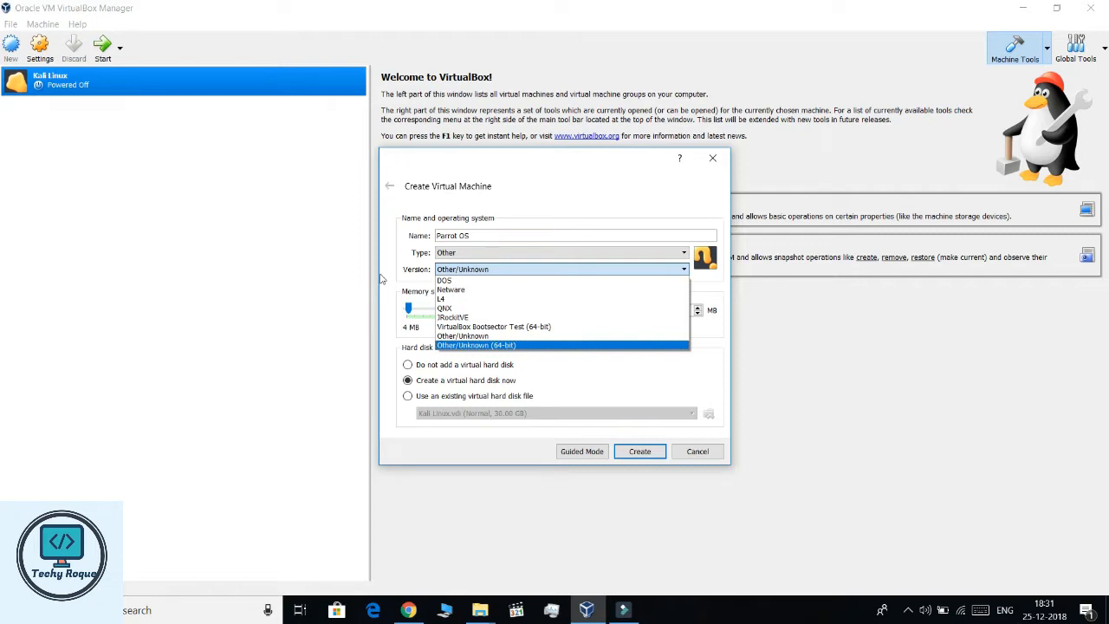
# - Set the type to Linux and the version to Other Linux (64-bit)
pyautogui.click(463, 252)
pyautogui.click(462, 252)
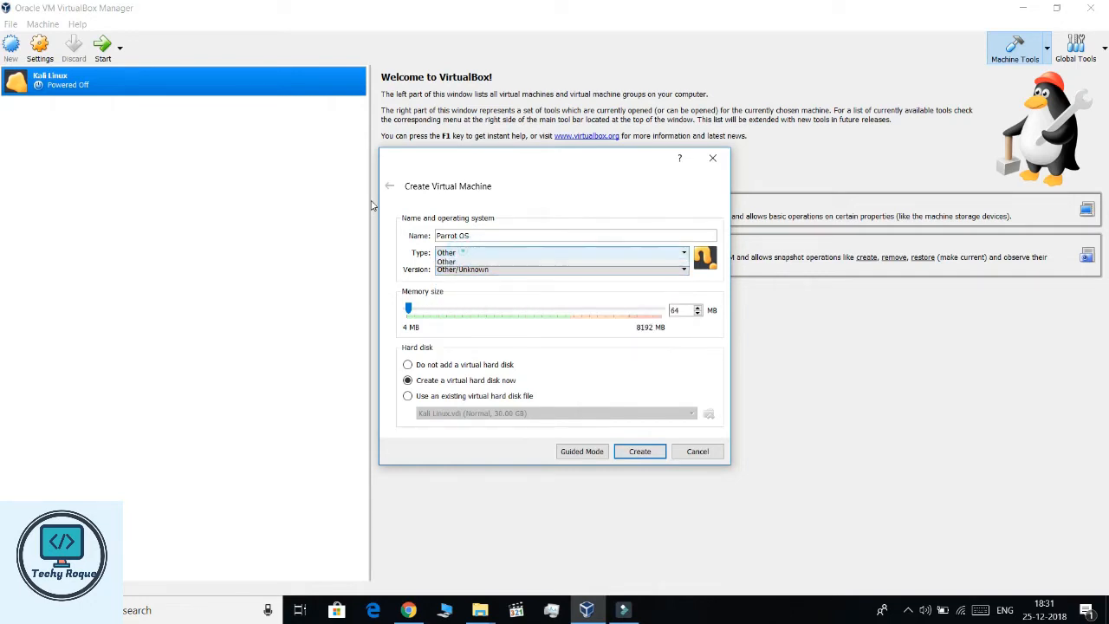
pyautogui.click(459, 270)
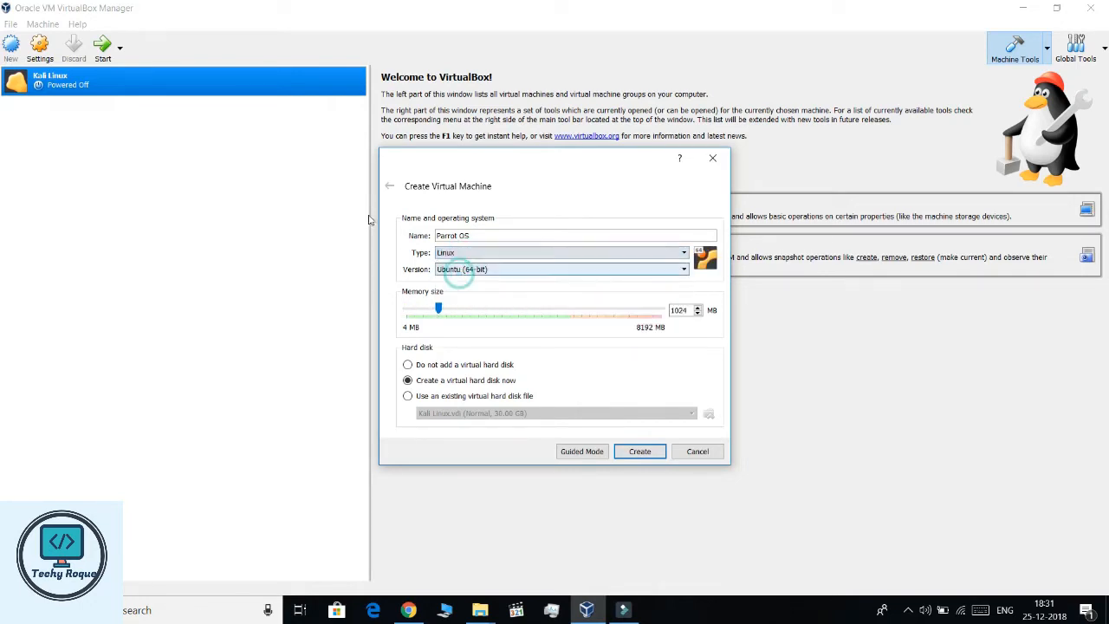
pyautogui.click(465, 270)
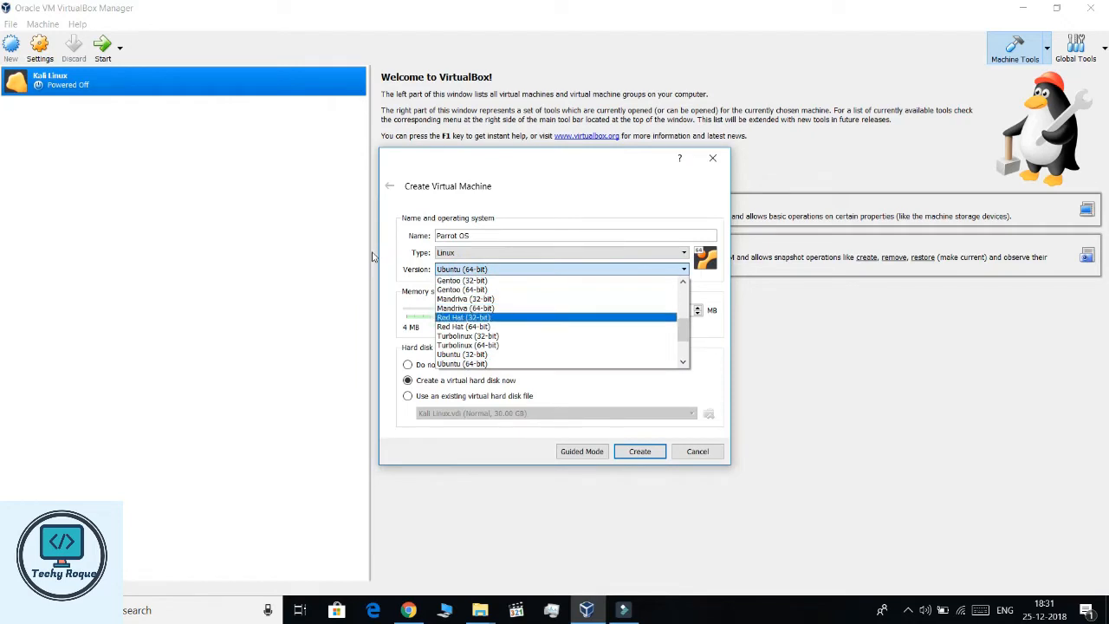
pyautogui.scroll(-2, 476, 346)
pyautogui.press('Down')
pyautogui.press('Down')
pyautogui.press('Down')
pyautogui.press('Down')
pyautogui.press('Down')
pyautogui.press('Down')
pyautogui.press('Down')
pyautogui.press('Down')
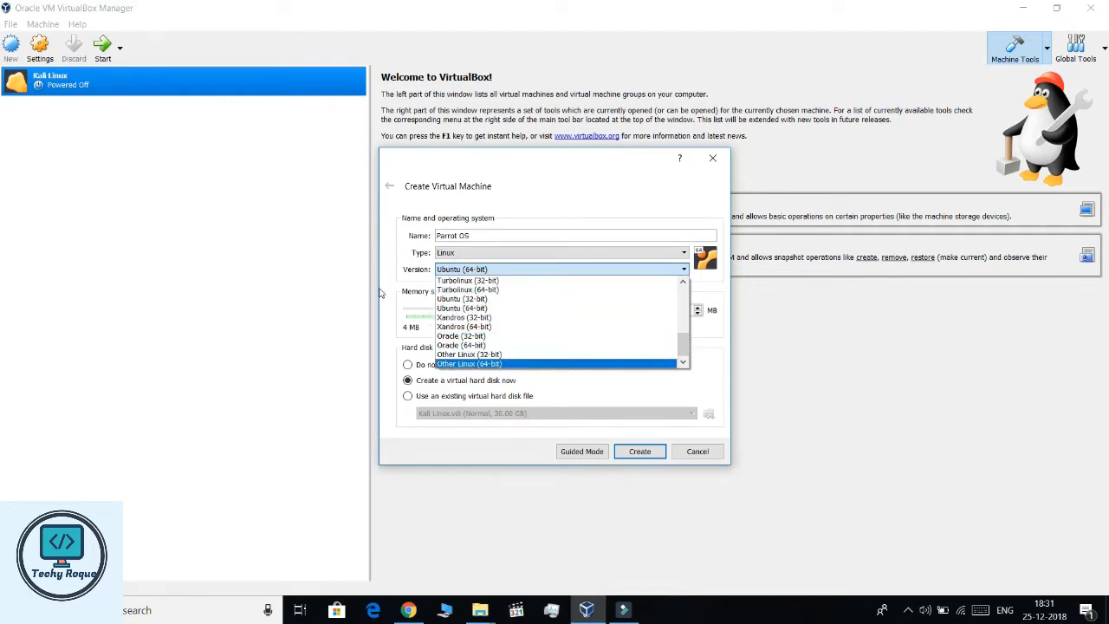
pyautogui.press('Up')
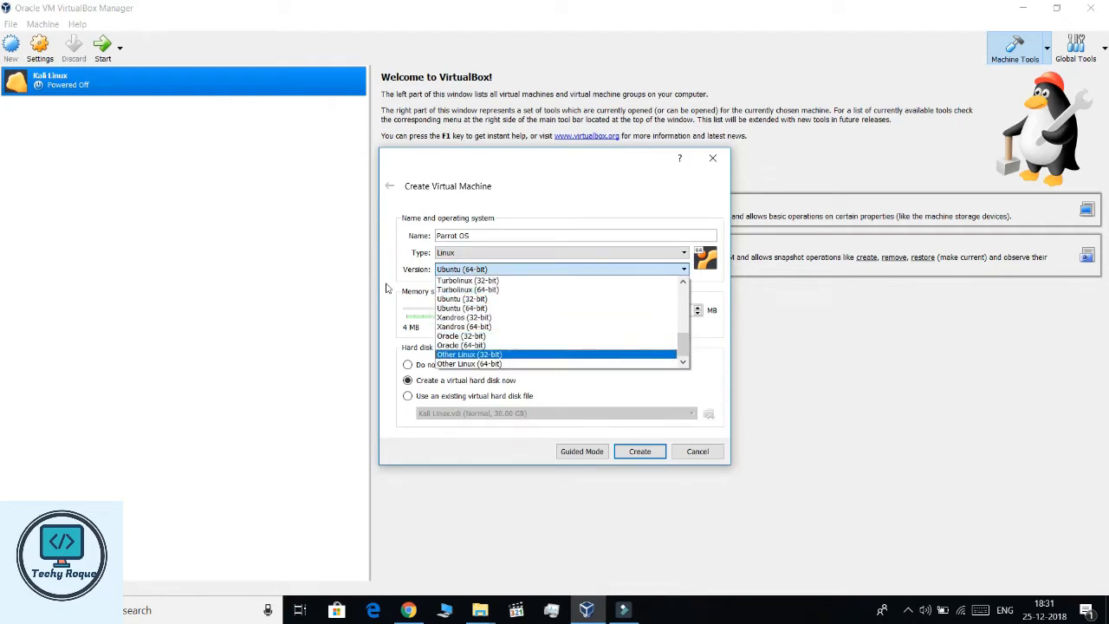
pyautogui.press('Down')
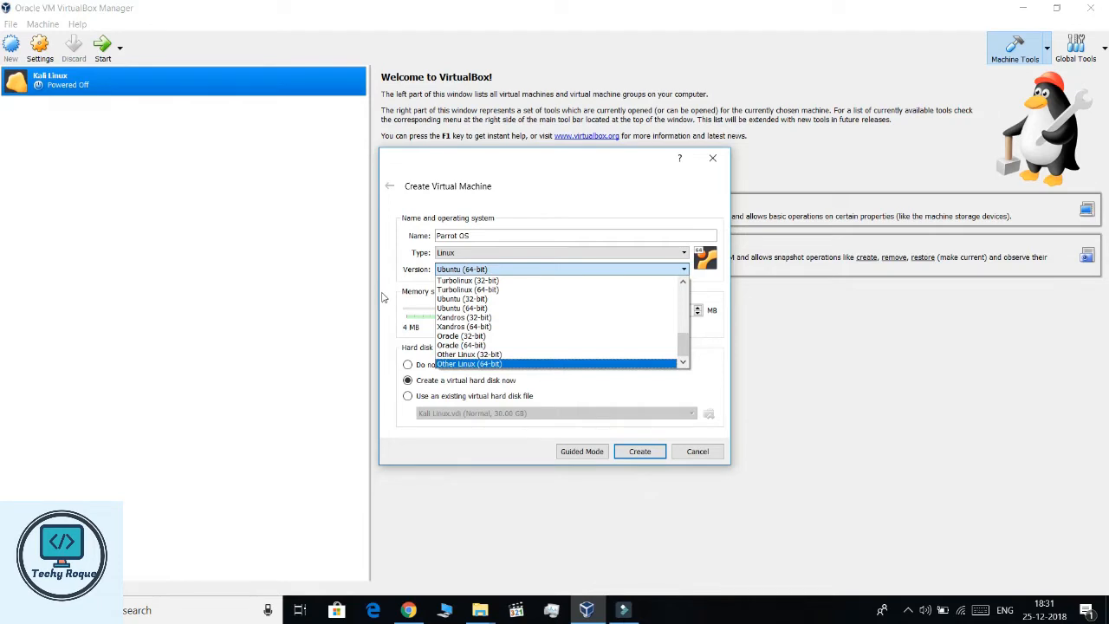
pyautogui.press('Return')
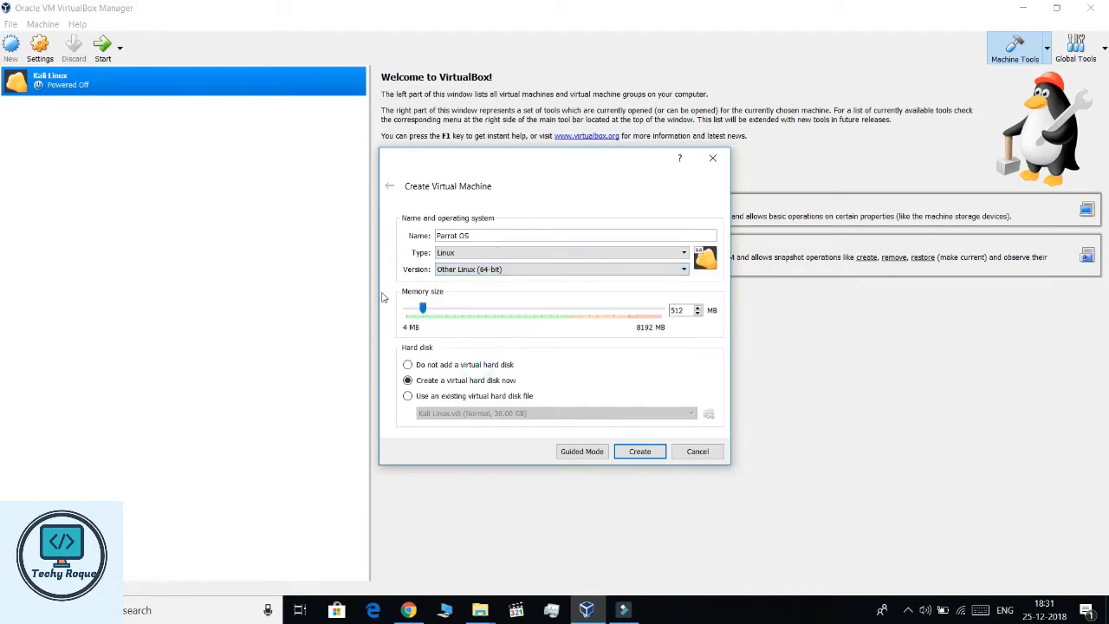
pyautogui.press('super+e')
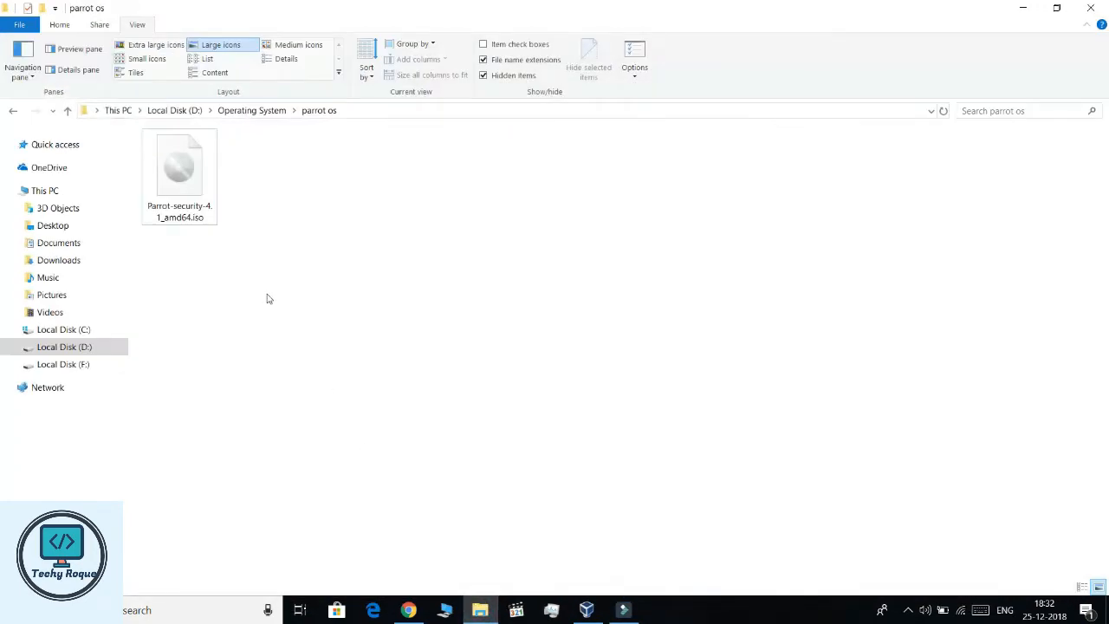
# - Select Parrot-security-4.1_amd64.iso in the D:\Operating System\parrot os folder
pyautogui.moveTo(257, 160); pyautogui.dragTo(146, 189)
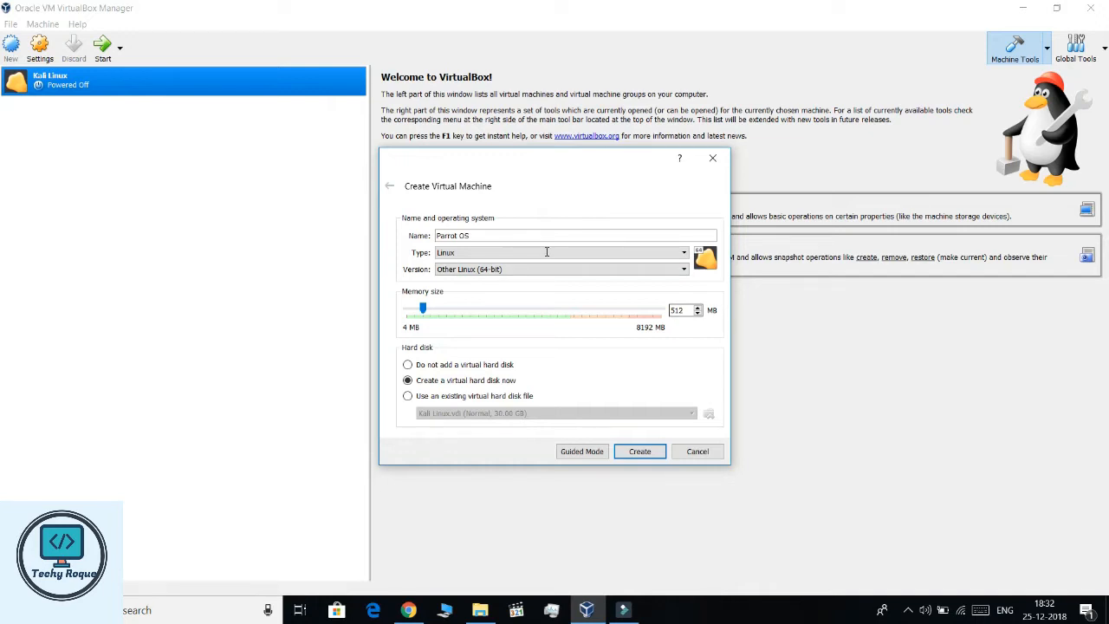
# - Set the machine's memory size to 4096 MB
pyautogui.moveTo(684, 311); pyautogui.dragTo(645, 309)
pyautogui.write('4096')
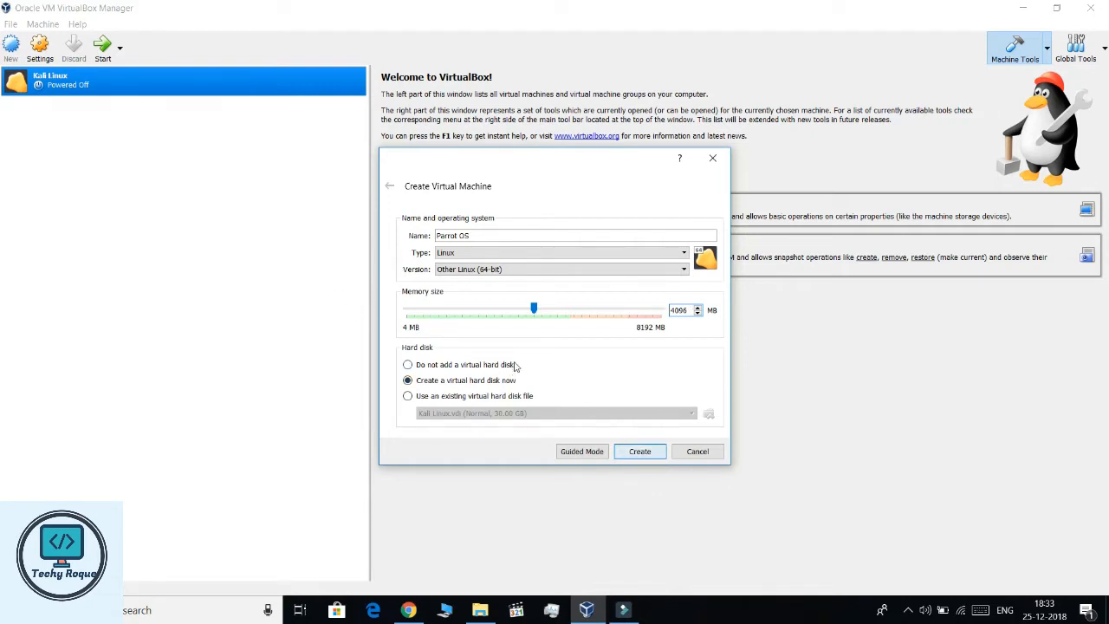
pyautogui.press('Return')
# - Create a 30 GB dynamically allocated VDI disk, confirming its save location
pyautogui.press('Tab')
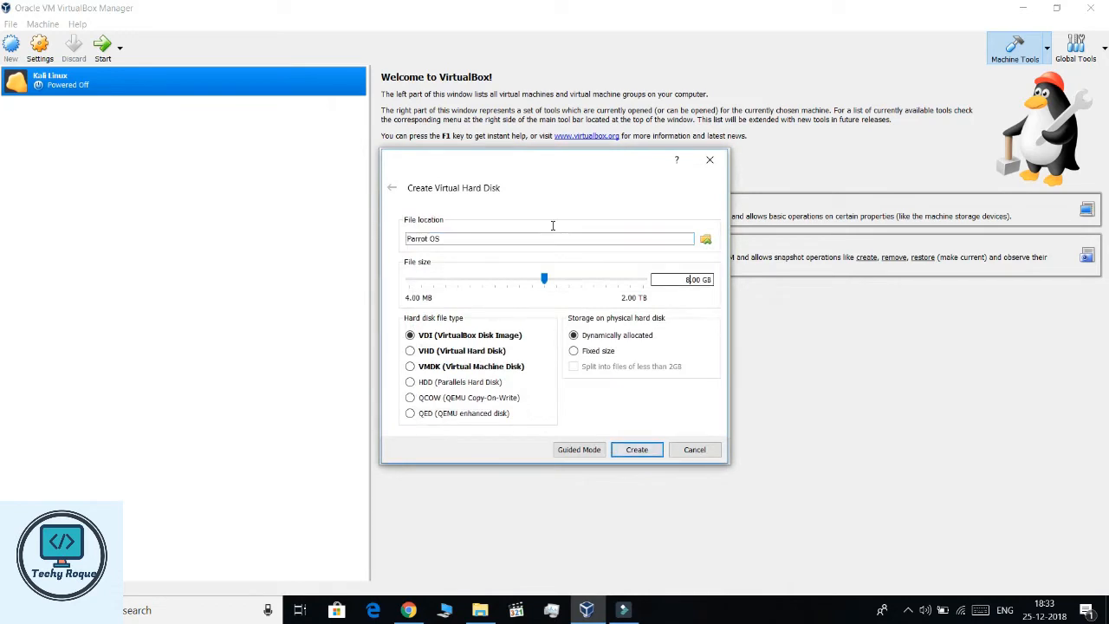
pyautogui.press('BackSpace')
pyautogui.press('BackSpace')
pyautogui.write('30.')
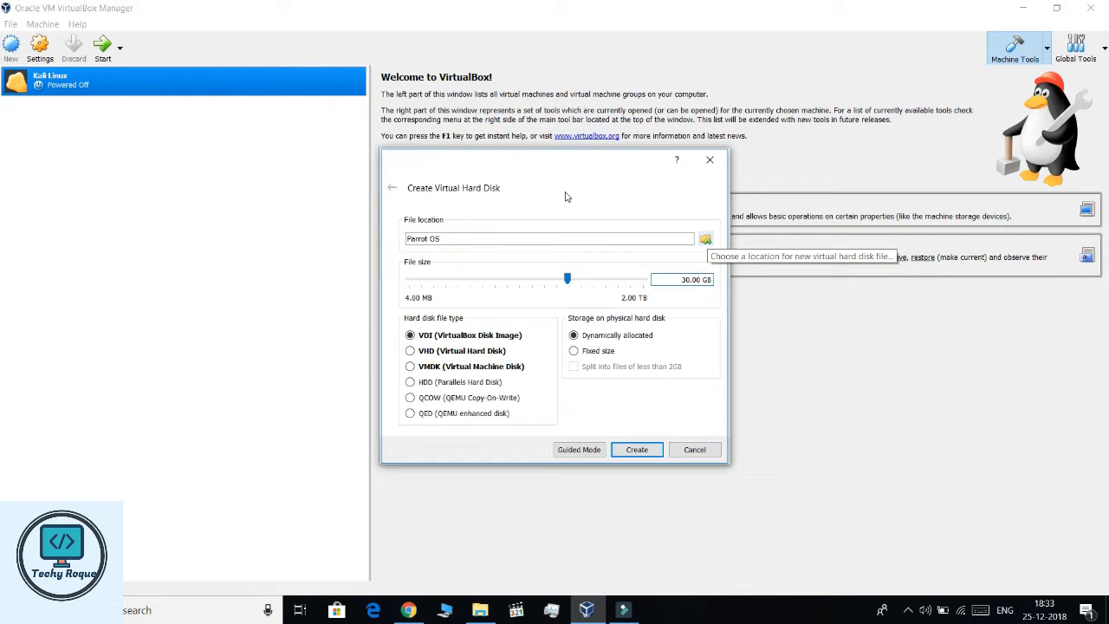
pyautogui.click(706, 239)
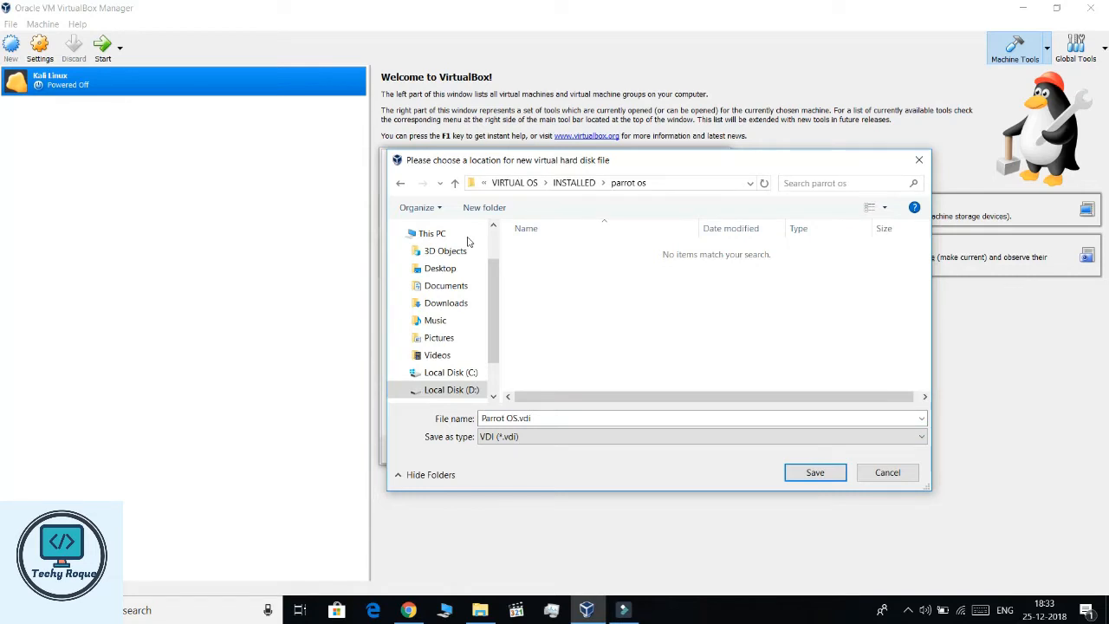
pyautogui.press('Return')
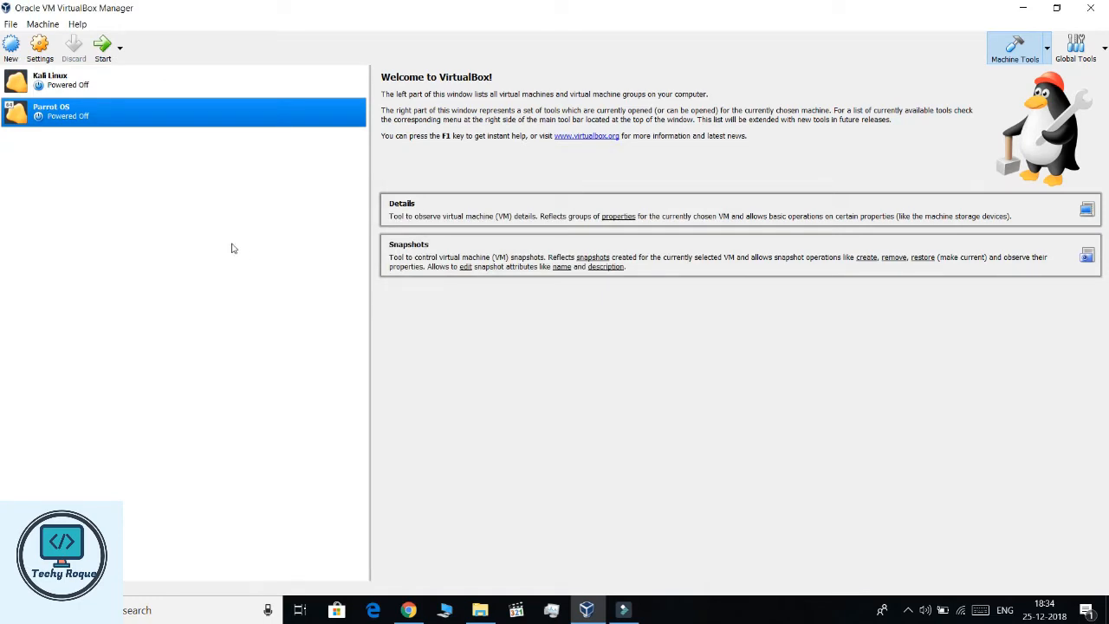
# - Inspect the Parrot OS storage settings' IDE controller and empty optical drive
pyautogui.click(40, 48)
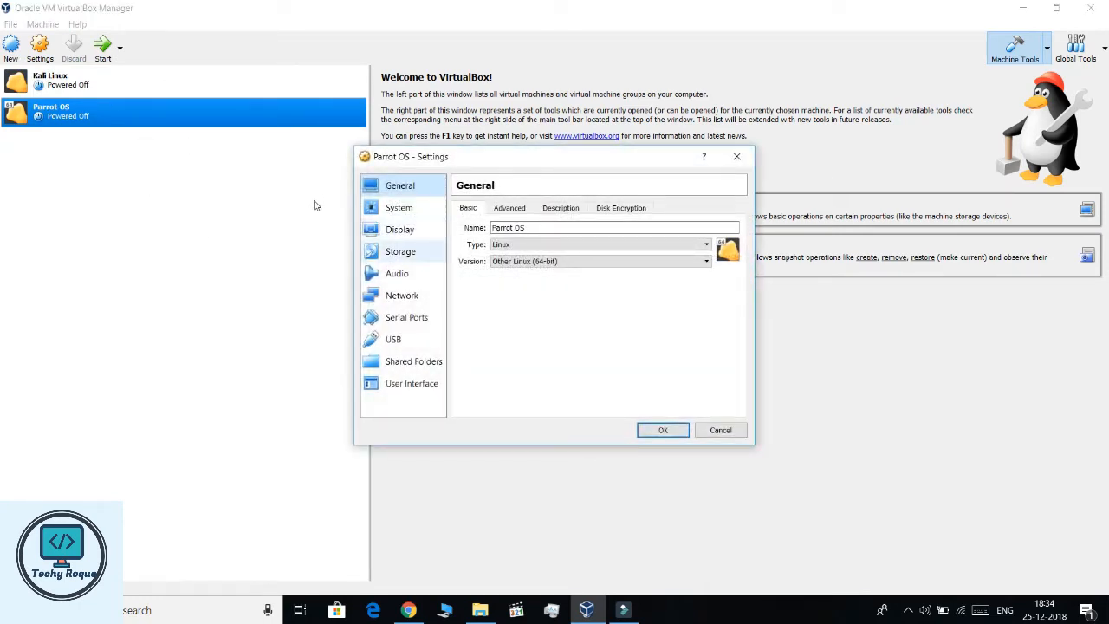
pyautogui.click(394, 250)
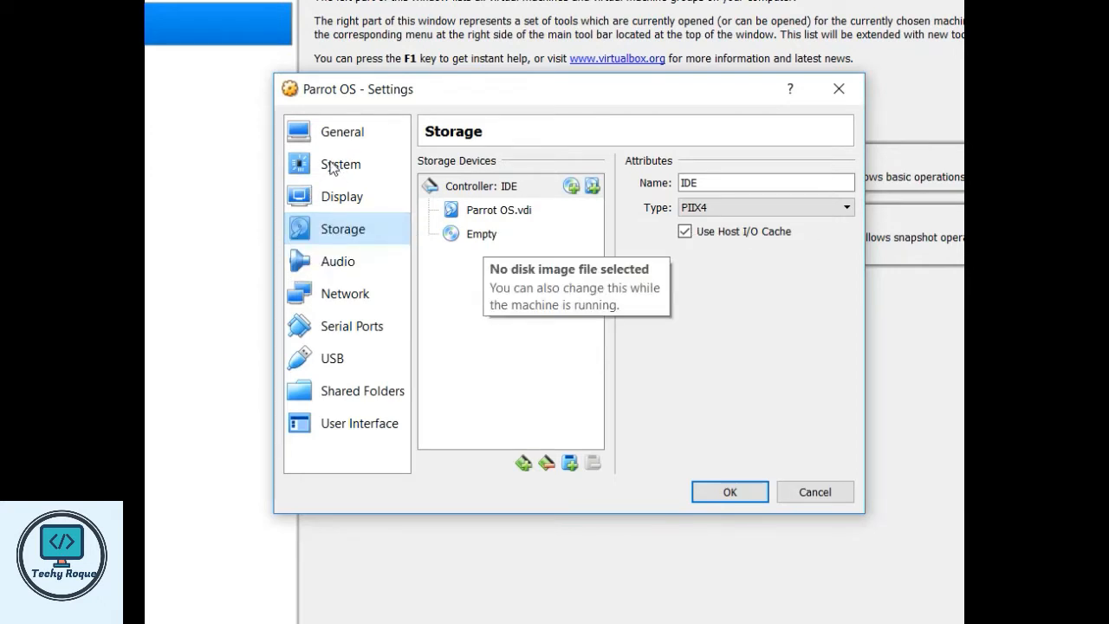
pyautogui.click(474, 236)
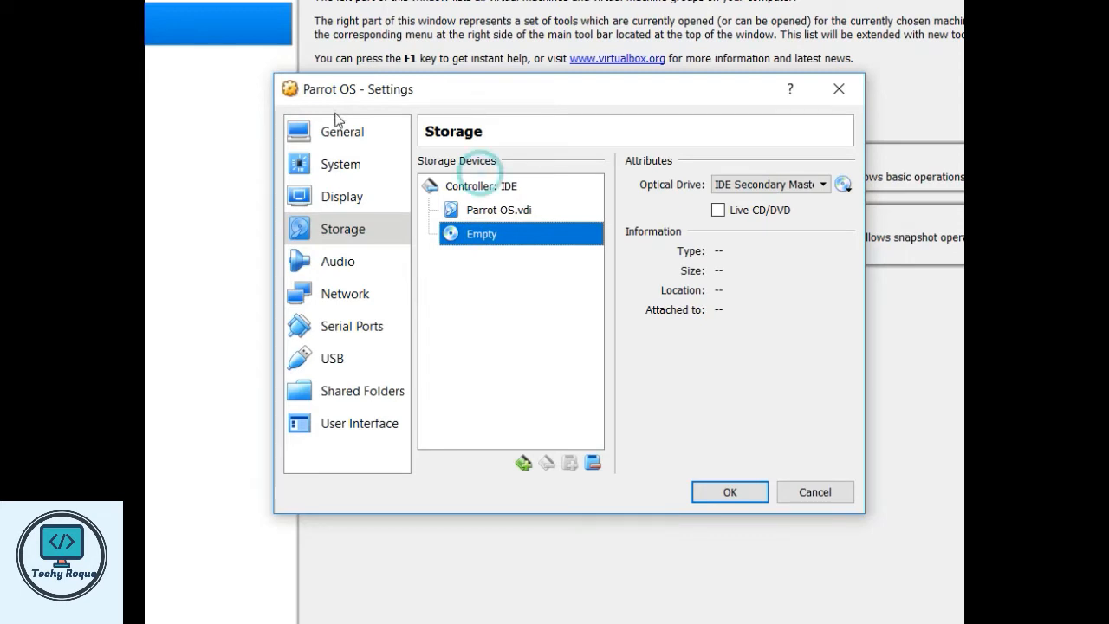
pyautogui.click(481, 185)
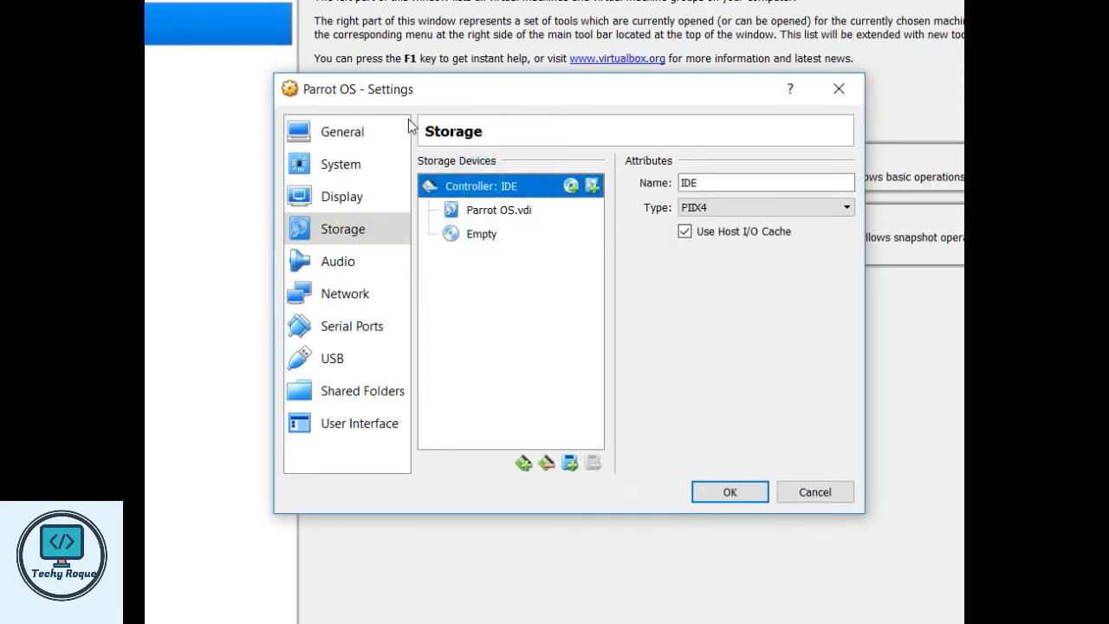
pyautogui.click(571, 185)
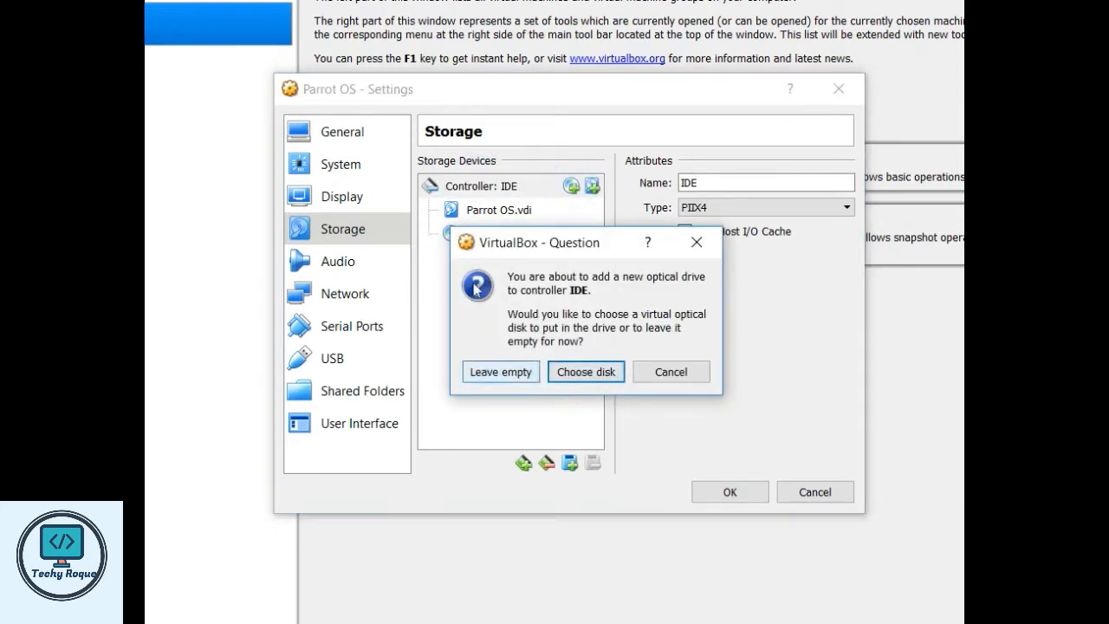
pyautogui.click(652, 374)
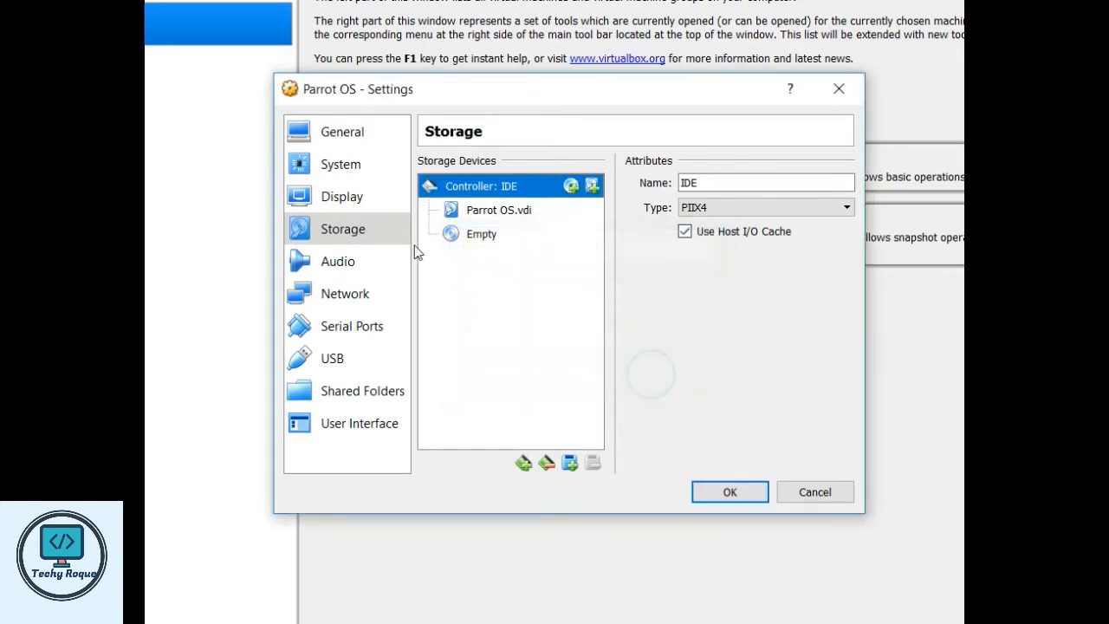
# - Load Parrot-security-4.1_amd64.iso into the empty optical drive
pyautogui.click(481, 234)
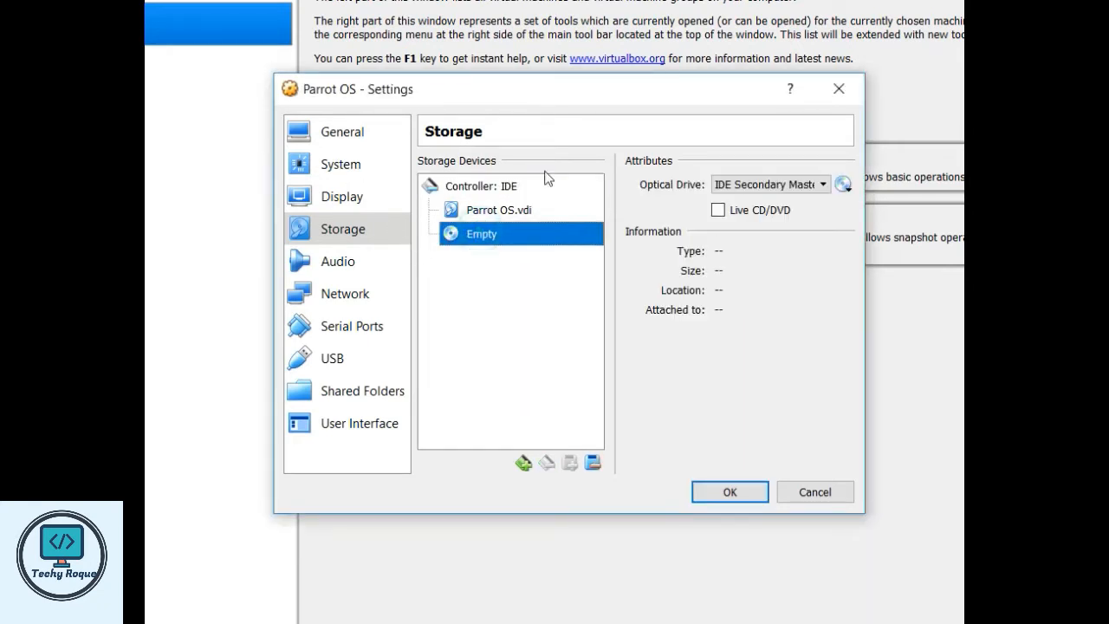
pyautogui.click(843, 184)
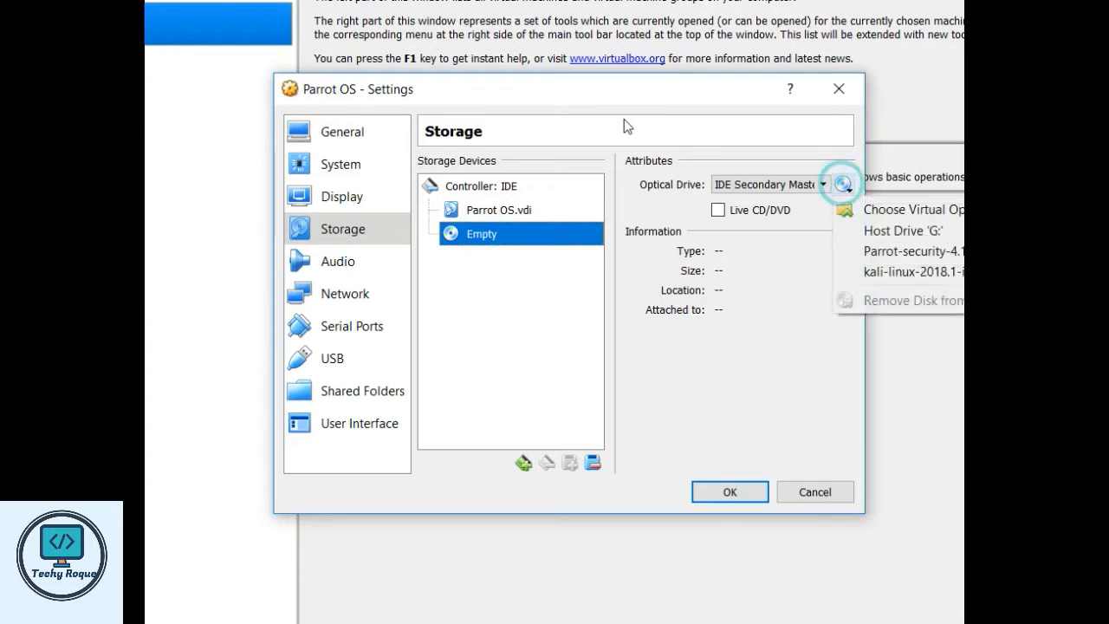
pyautogui.press('Down')
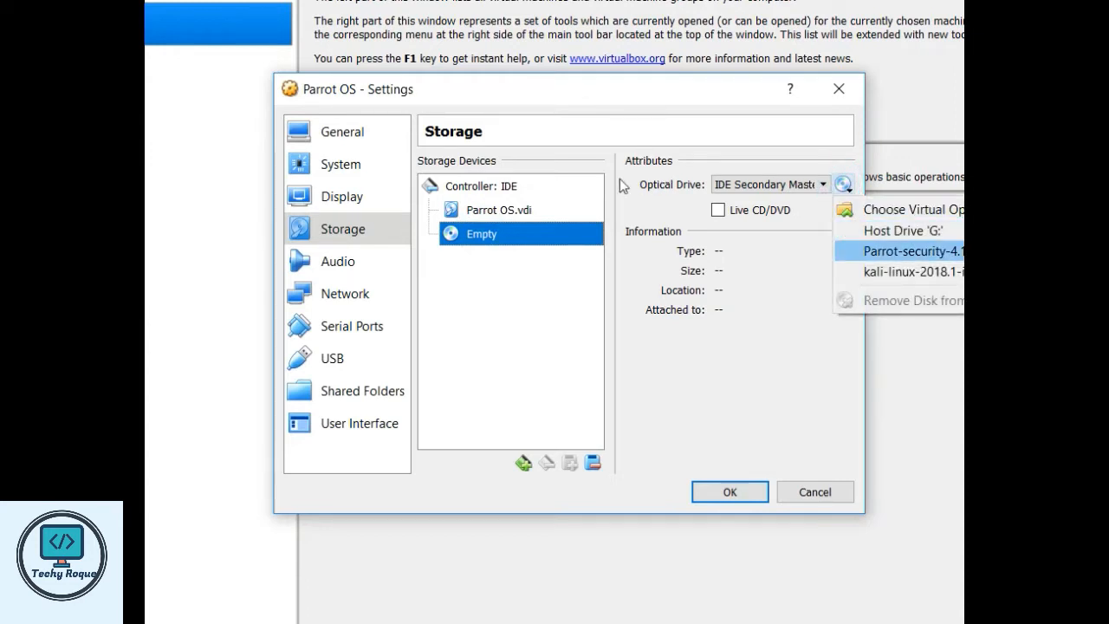
pyautogui.press('Up')
pyautogui.press('Down')
pyautogui.press('Up')
pyautogui.press('Up')
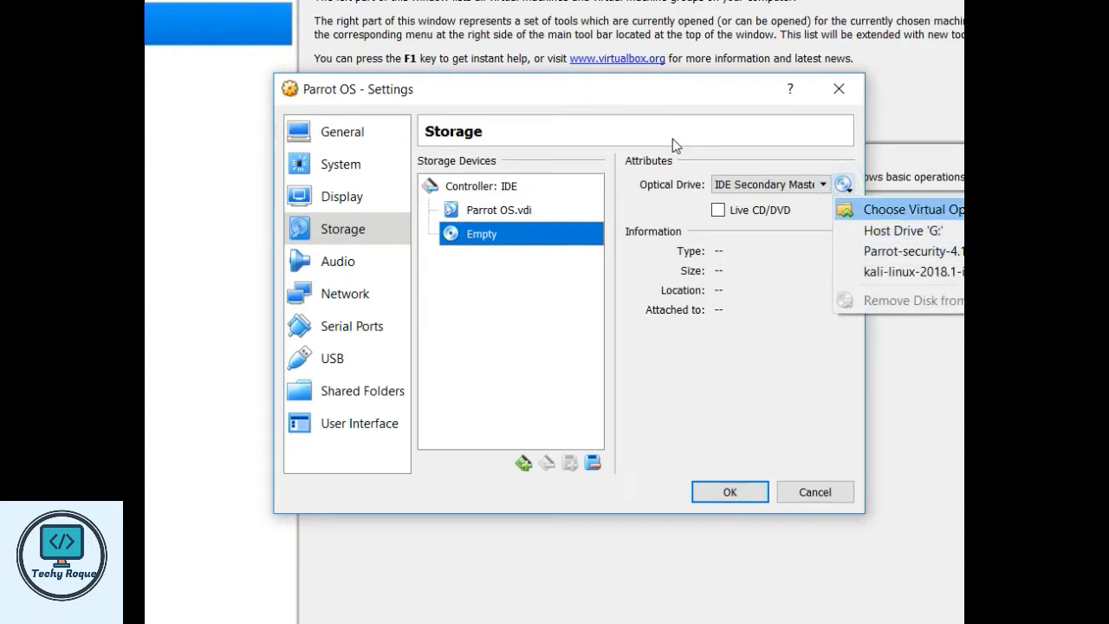
pyautogui.press('Return')
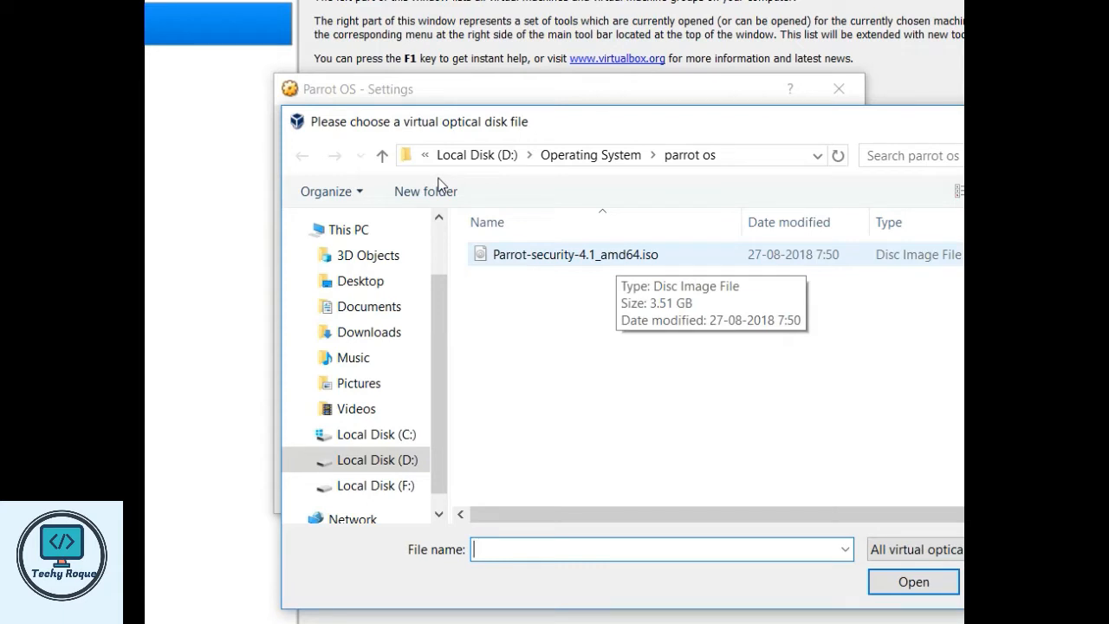
pyautogui.click(604, 254)
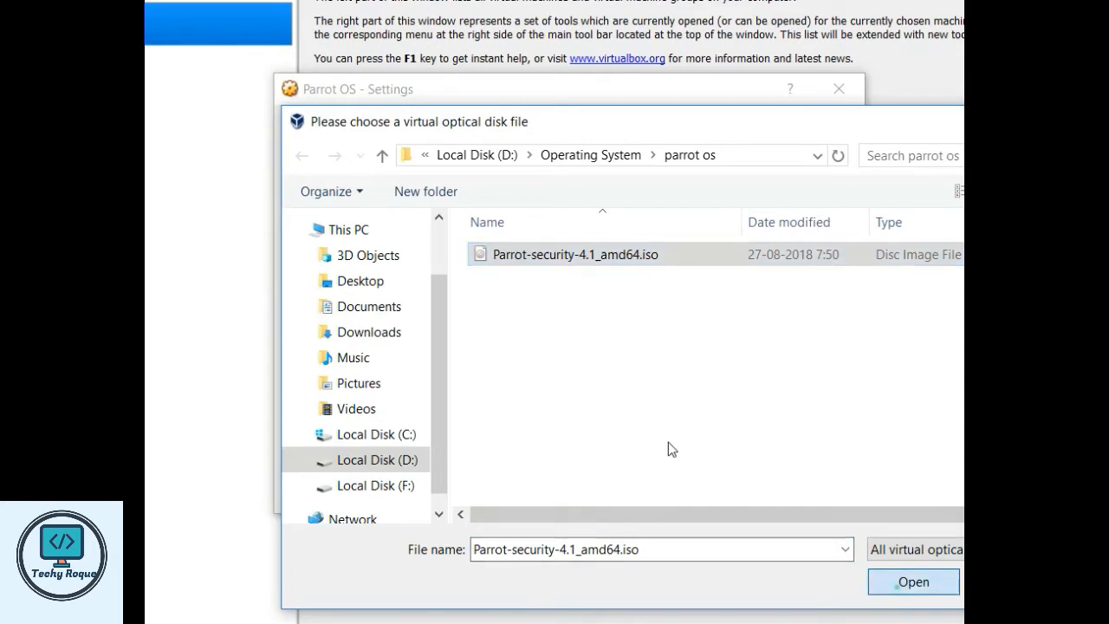
pyautogui.press('Return')
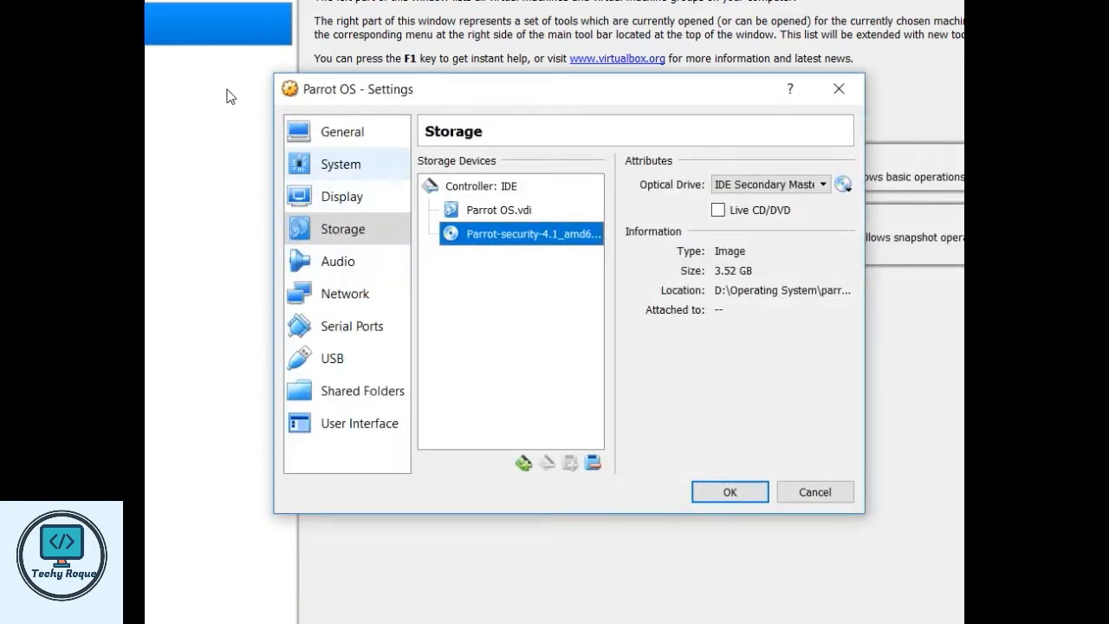
# - Set Shared Clipboard and Drag'n'Drop to Bidirectional in General's Advanced settings
pyautogui.click(345, 124)
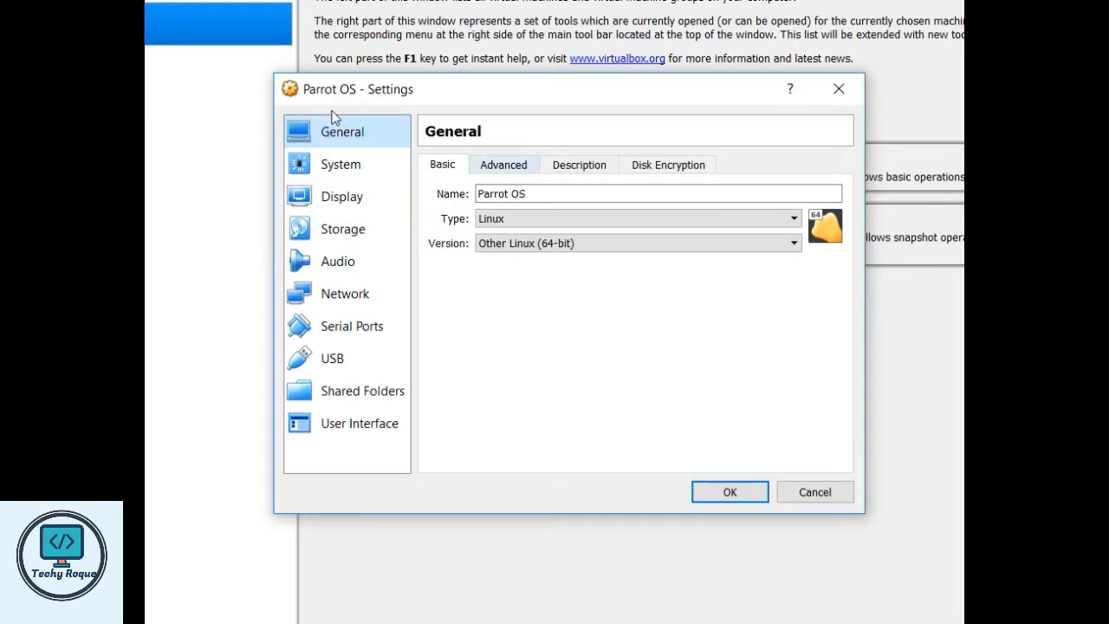
pyautogui.click(483, 170)
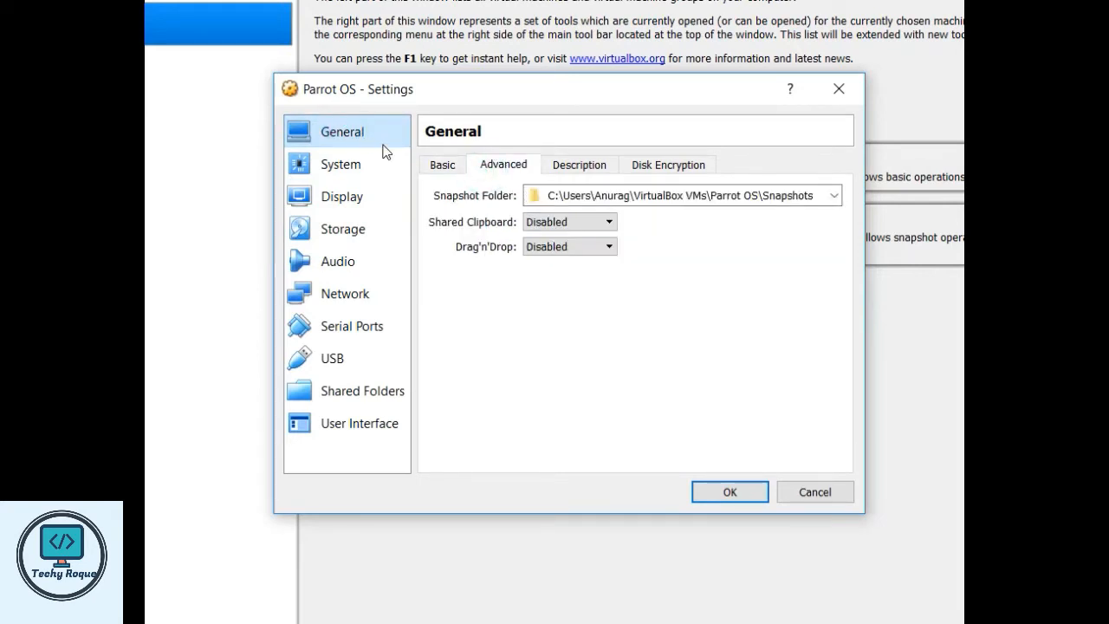
pyautogui.click(549, 221)
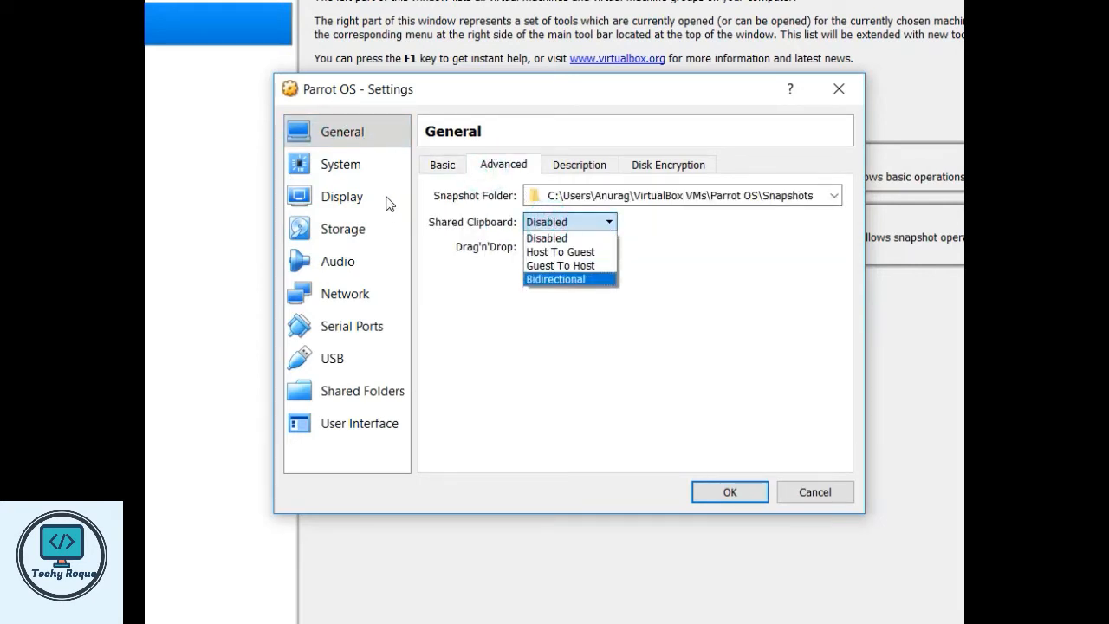
pyautogui.click(554, 278)
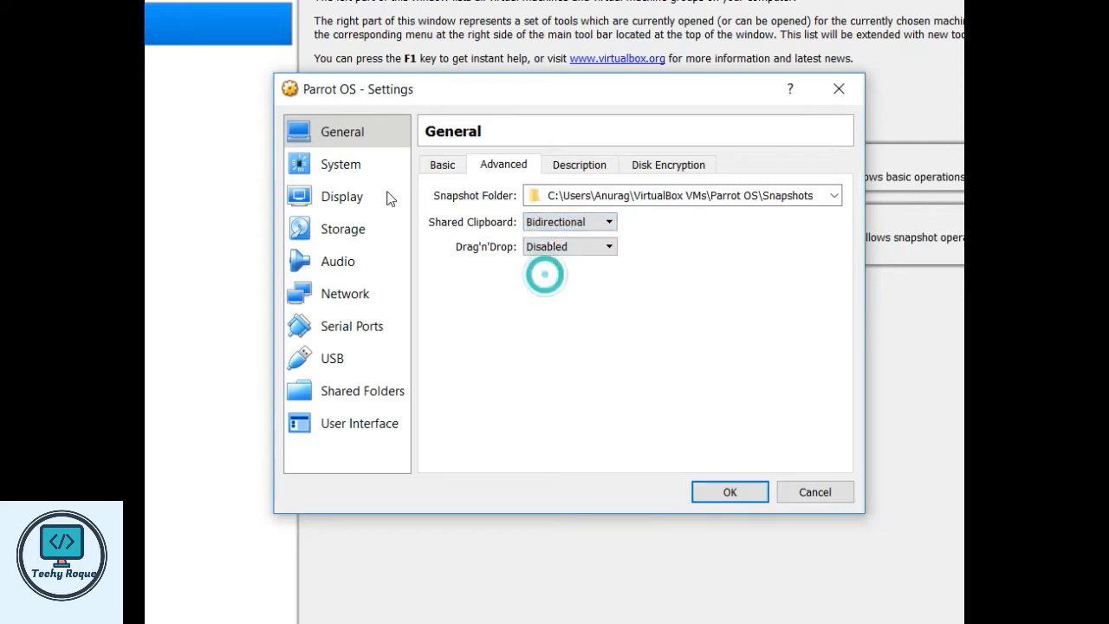
pyautogui.click(549, 246)
pyautogui.click(552, 303)
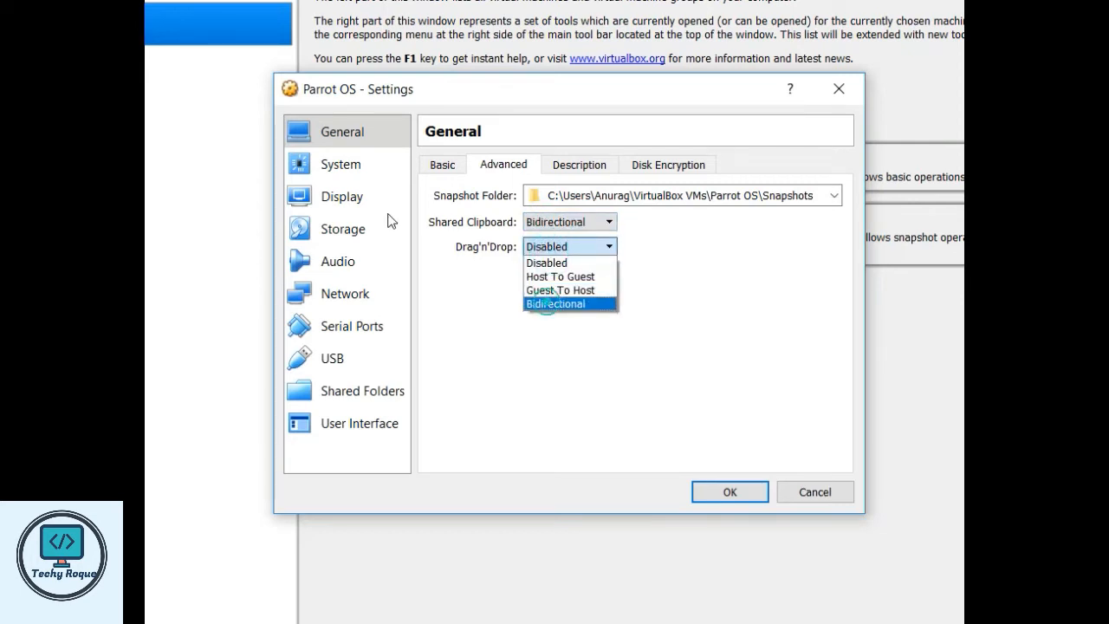
pyautogui.click(579, 164)
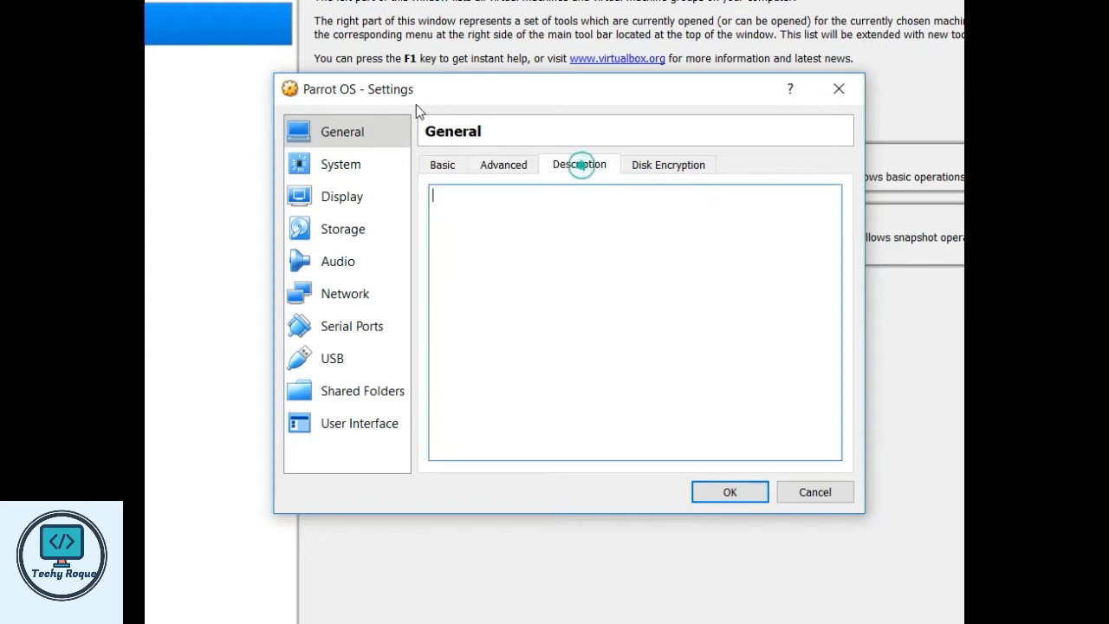
# - Raise the virtual machine's processor count to 3
pyautogui.click(340, 164)
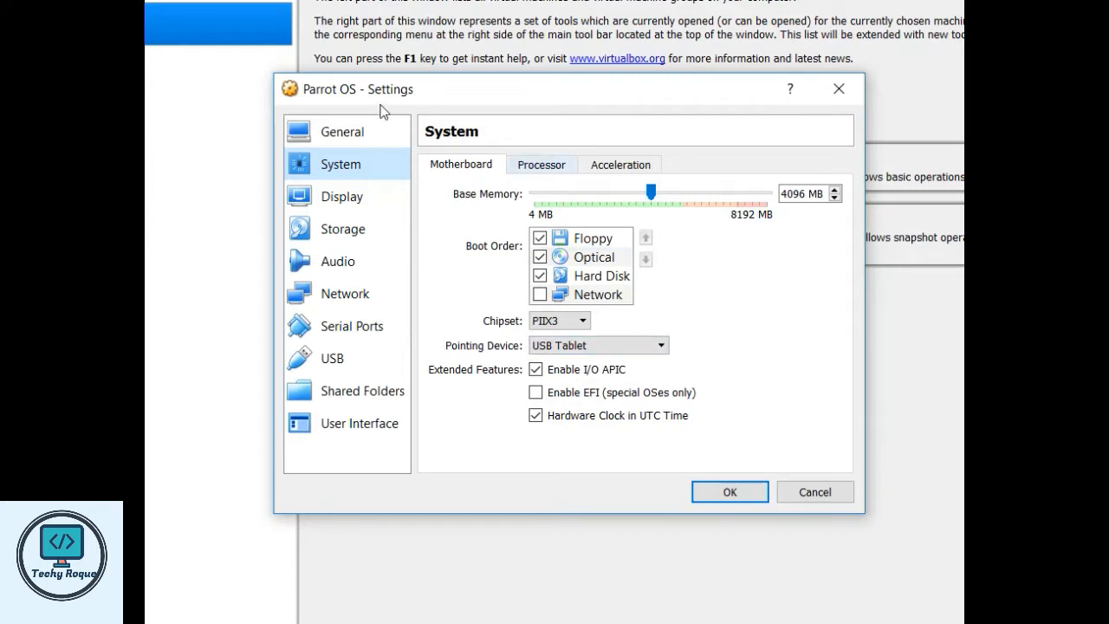
pyautogui.click(541, 164)
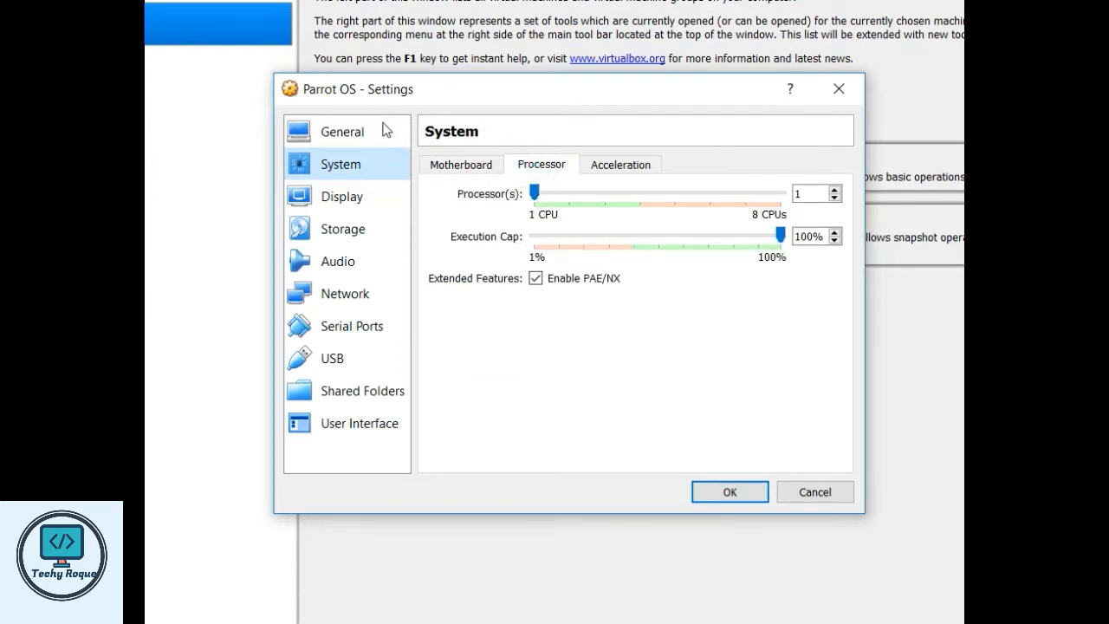
pyautogui.moveTo(535, 193); pyautogui.dragTo(640, 193)
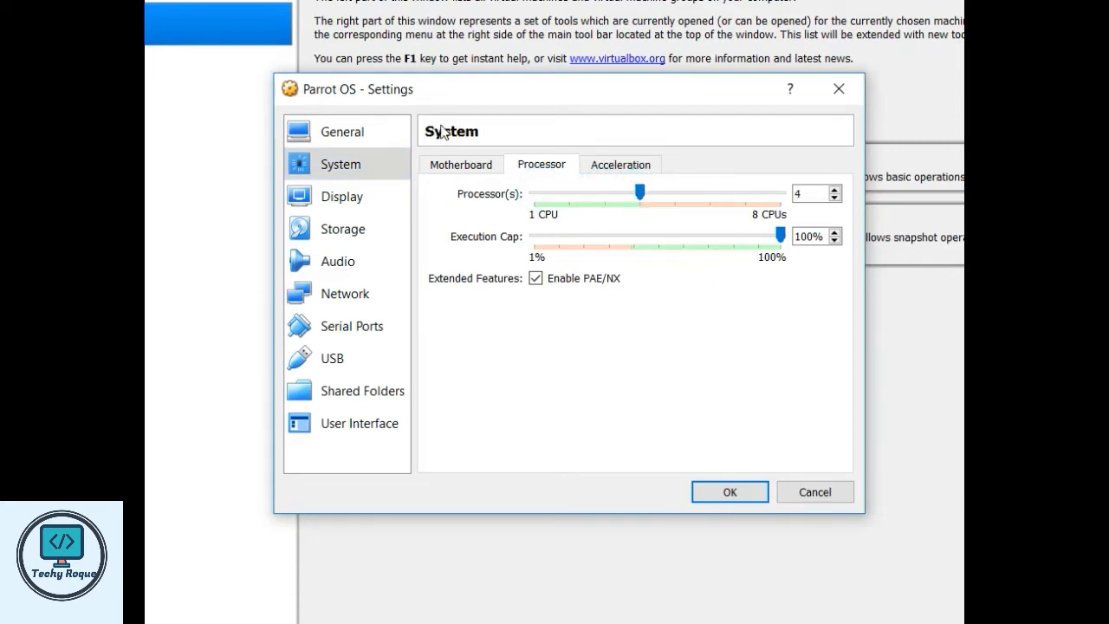
pyautogui.click(604, 191)
pyautogui.click(343, 198)
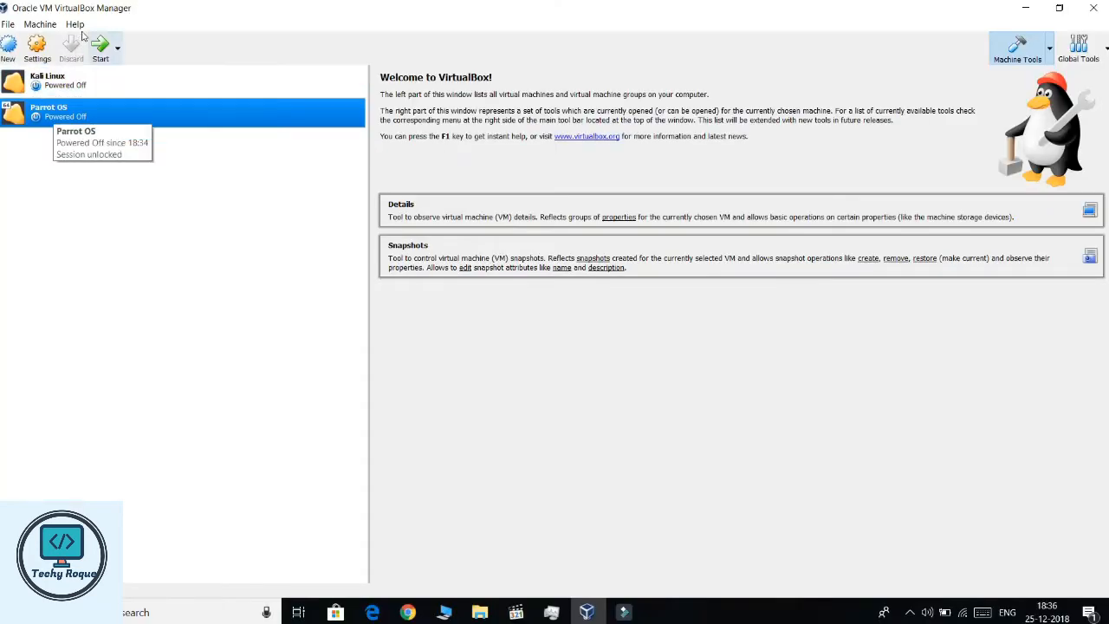
# - Start the Parrot OS virtual machine and maximize its window
pyautogui.click(99, 44)
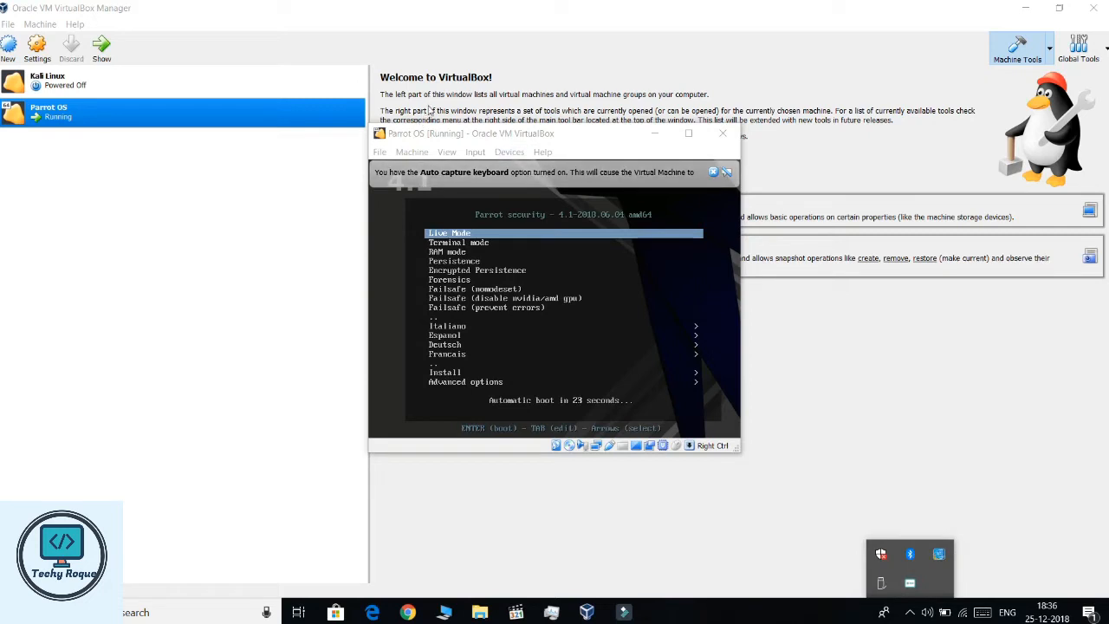
pyautogui.click(535, 132)
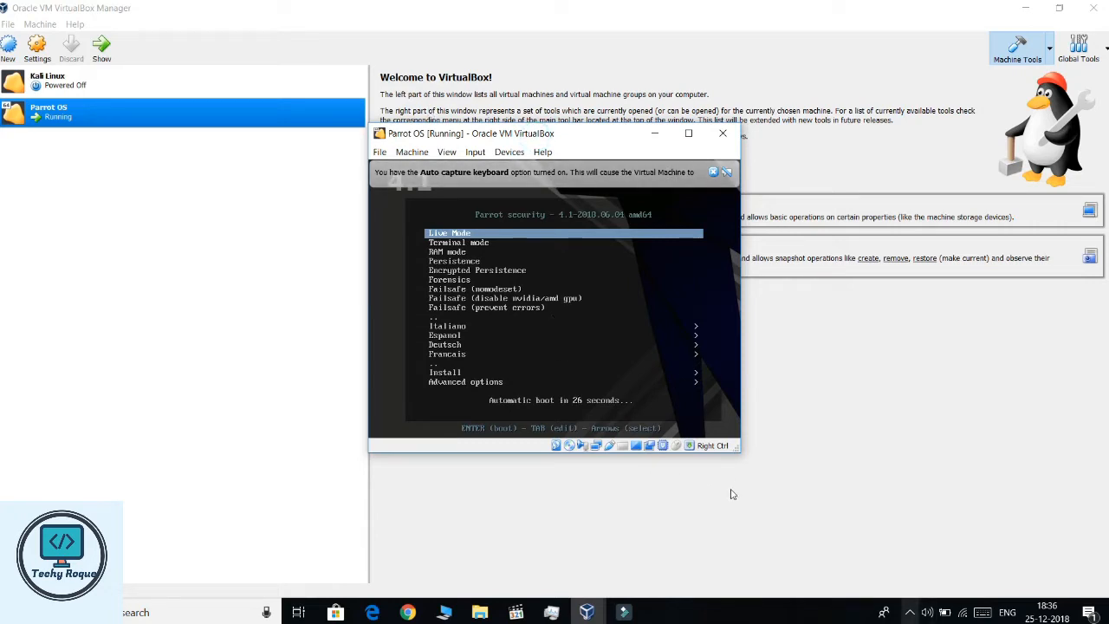
pyautogui.click(910, 612)
pyautogui.click(910, 612)
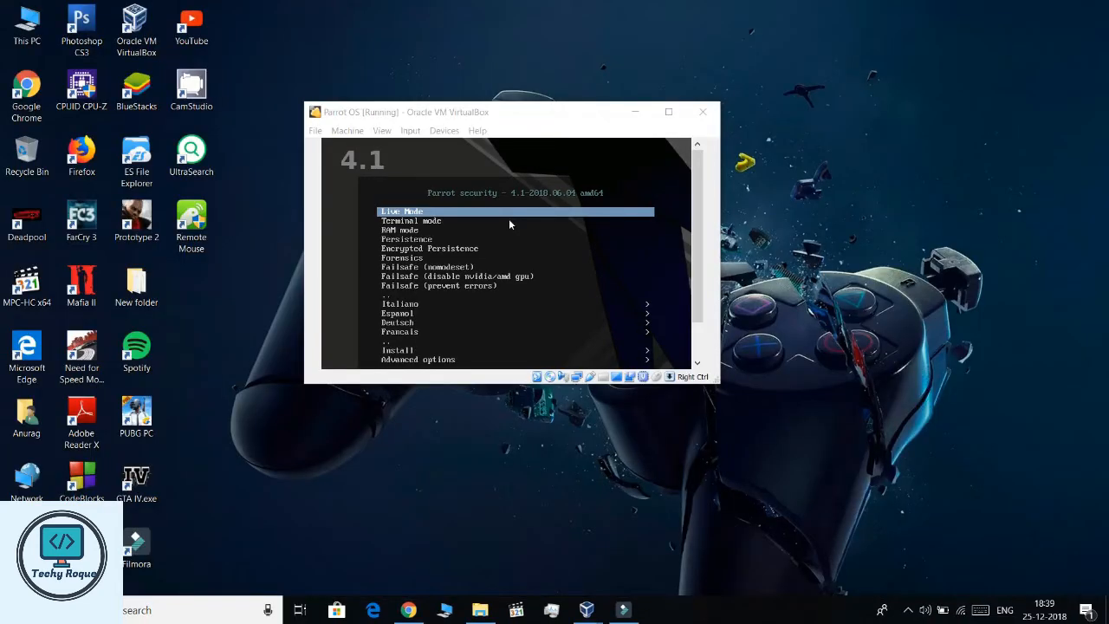
pyautogui.click(668, 111)
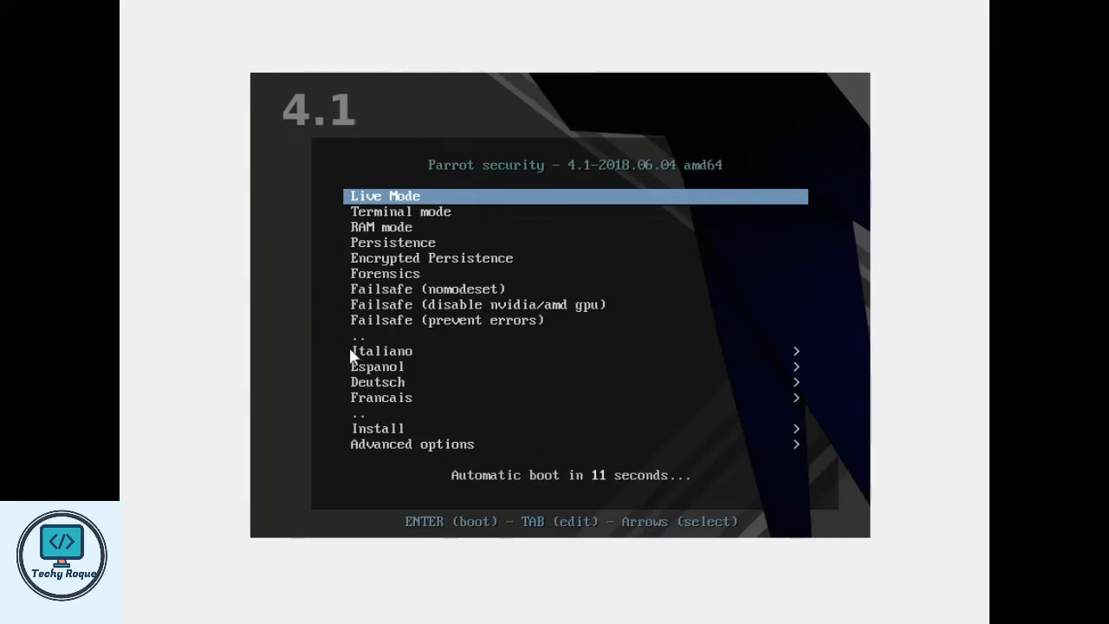
# - Boot the Install > Install with GTK GUI option from the Parrot boot menu
pyautogui.press('Down')
pyautogui.press('Down')
pyautogui.press('Down')
pyautogui.press('Down')
pyautogui.press('Down')
pyautogui.press('Down')
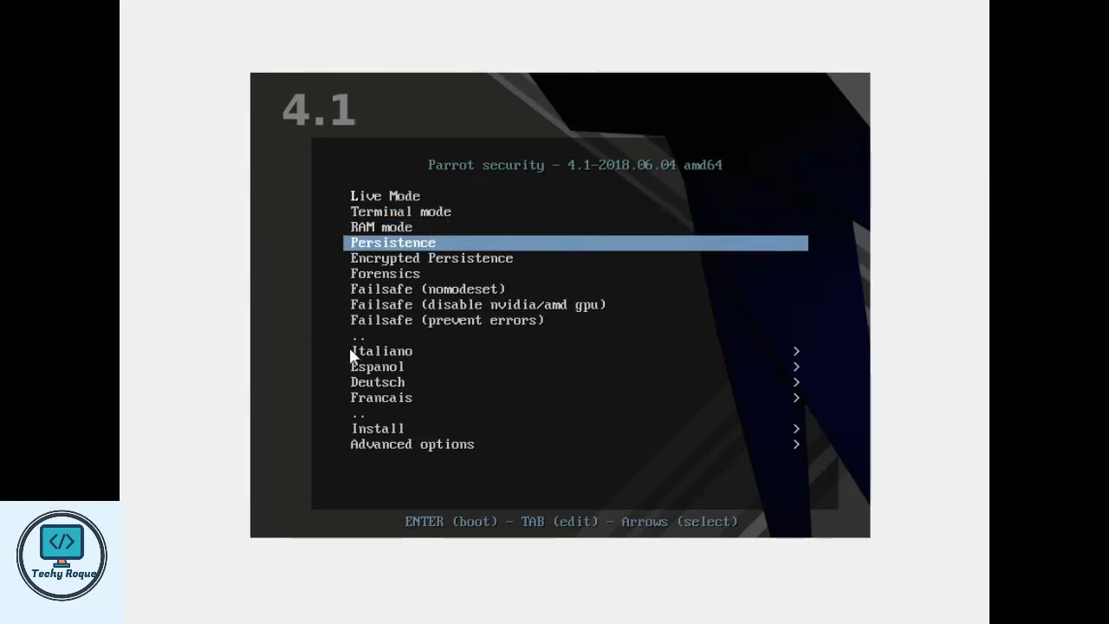
pyautogui.press('Down')
pyautogui.press('Down')
pyautogui.press('Down')
pyautogui.press('Down')
pyautogui.press('Down')
pyautogui.press('Down')
pyautogui.press('Down')
pyautogui.press('Down')
pyautogui.press('Down')
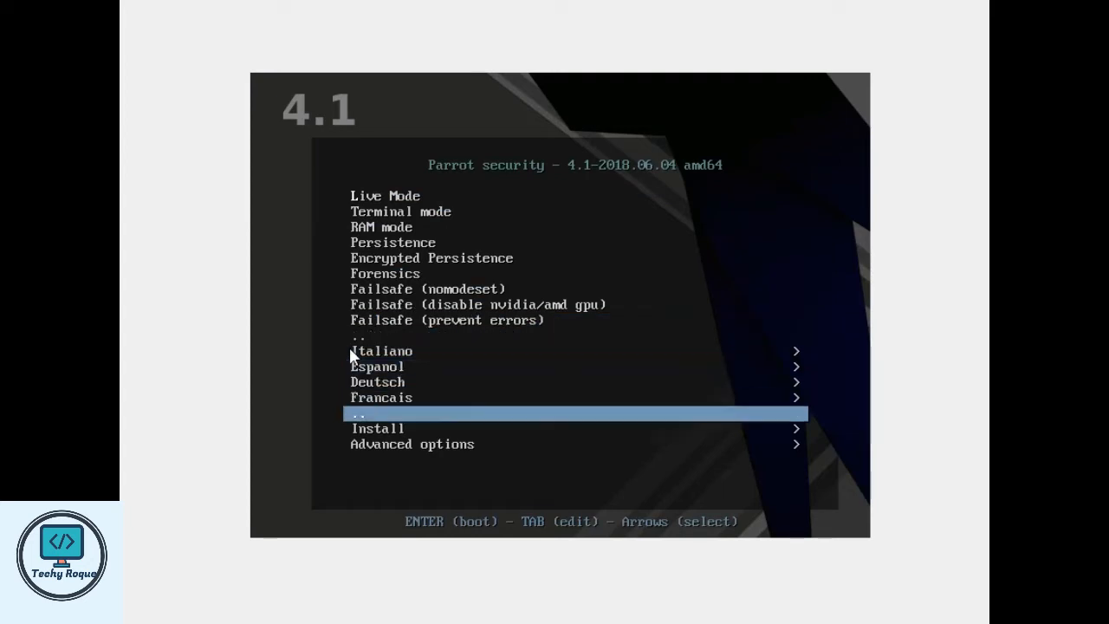
pyautogui.press('Return')
pyautogui.press('Down')
pyautogui.press('Down')
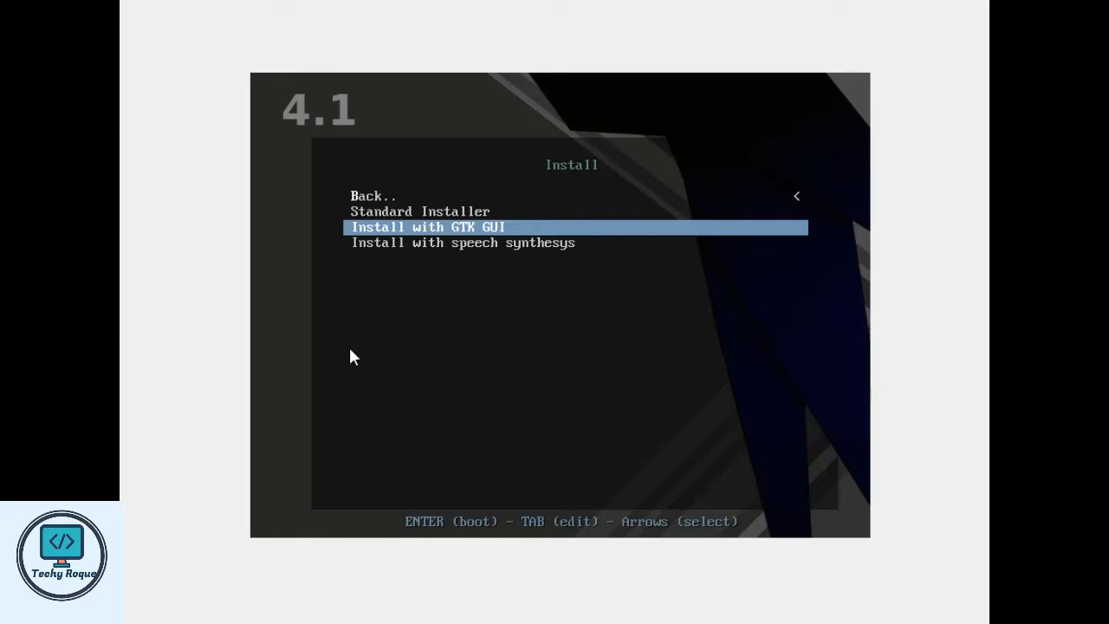
pyautogui.press('Return')
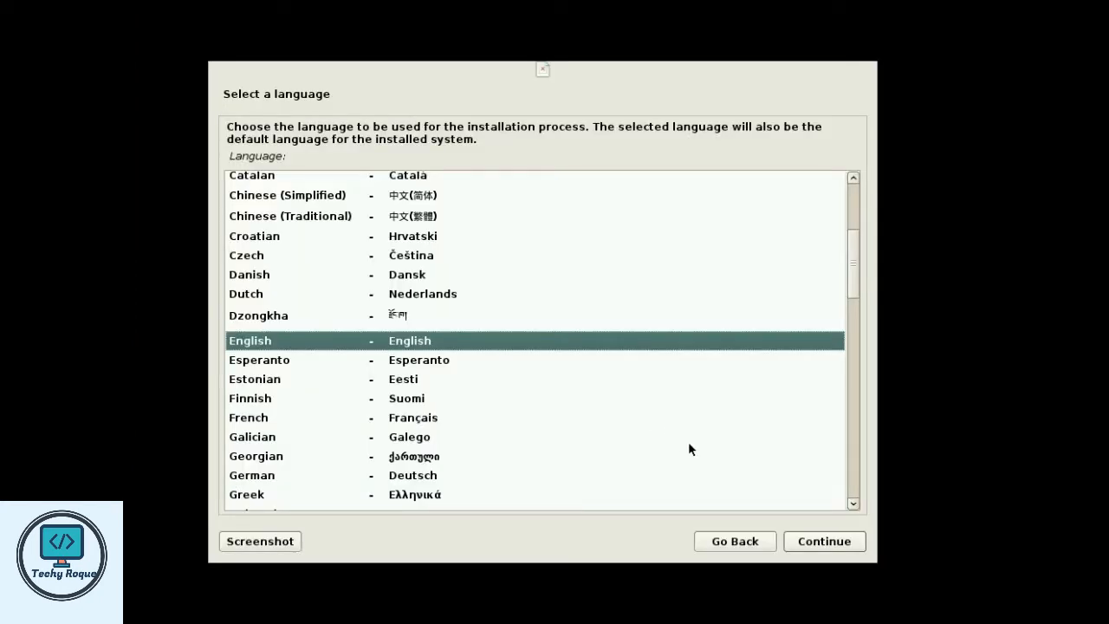
# - Accept English, choose India, keep the American English keymap, and leave full-screen
pyautogui.click(816, 546)
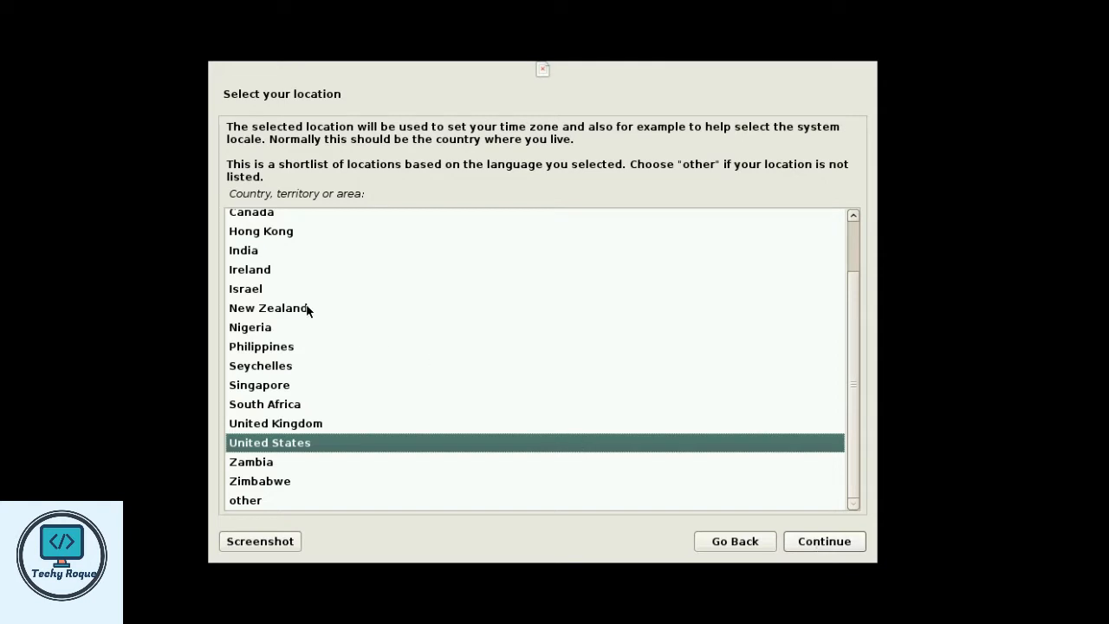
pyautogui.click(252, 250)
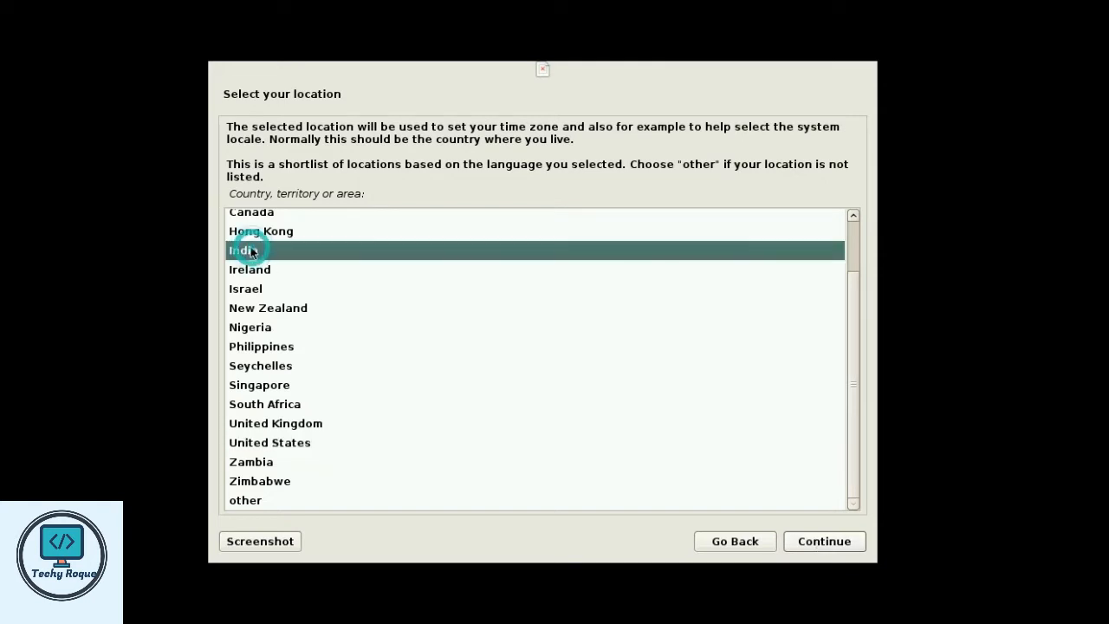
pyautogui.click(814, 542)
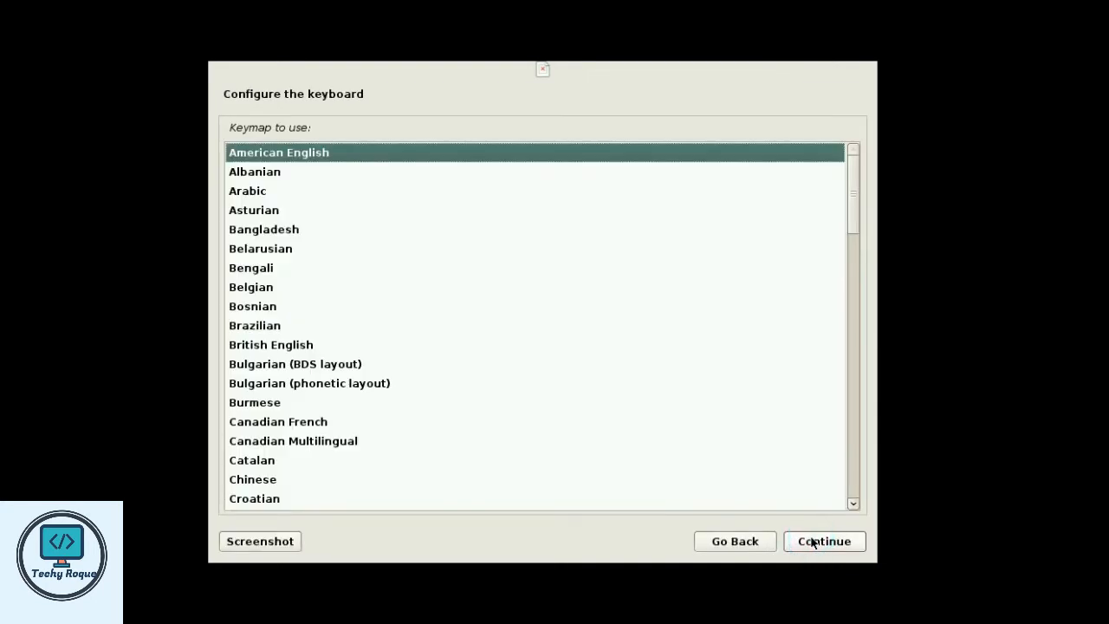
pyautogui.click(813, 541)
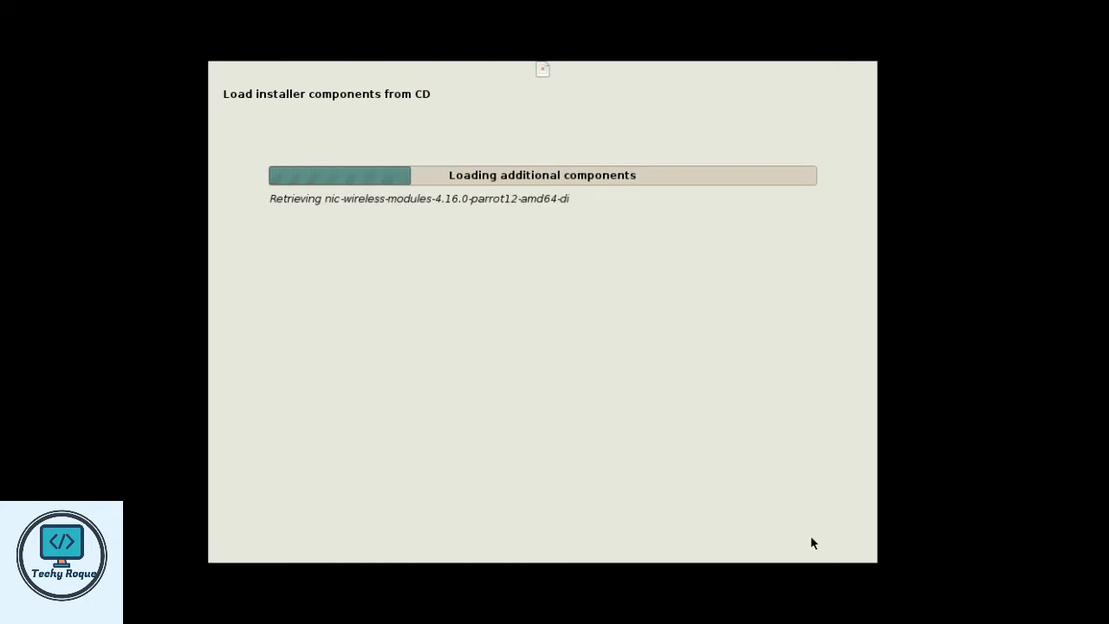
pyautogui.click(347, 571)
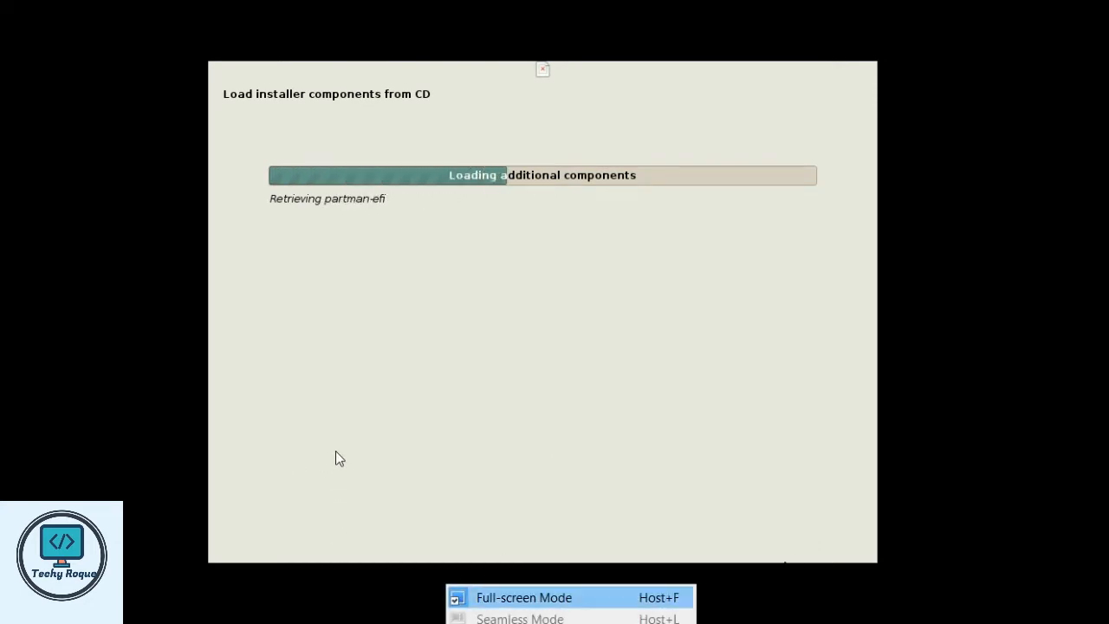
pyautogui.press('Return')
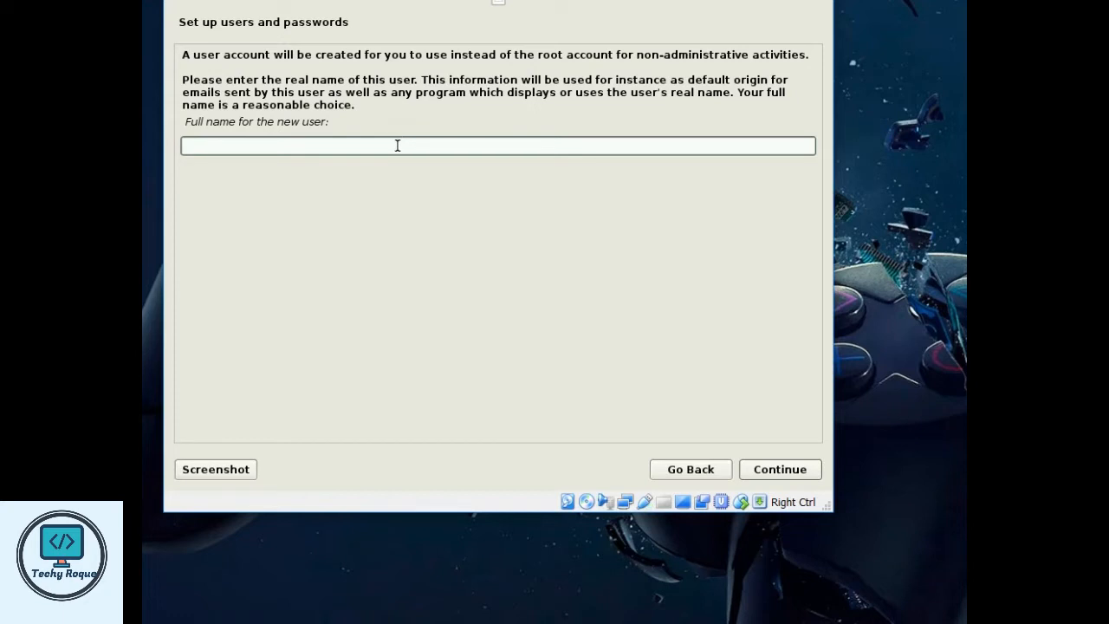
# - Enter the new user's full name, username and password, confirming the password
pyautogui.write('Parrot Zan')
pyautogui.click(780, 469)
pyautogui.write('p')
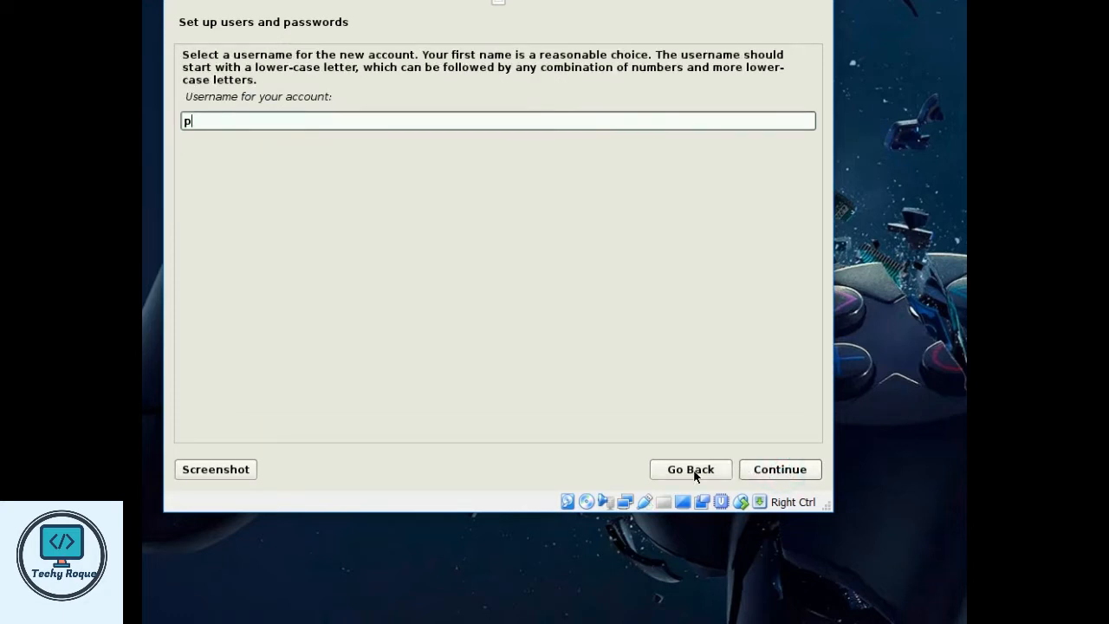
pyautogui.write('zan')
pyautogui.press('Return')
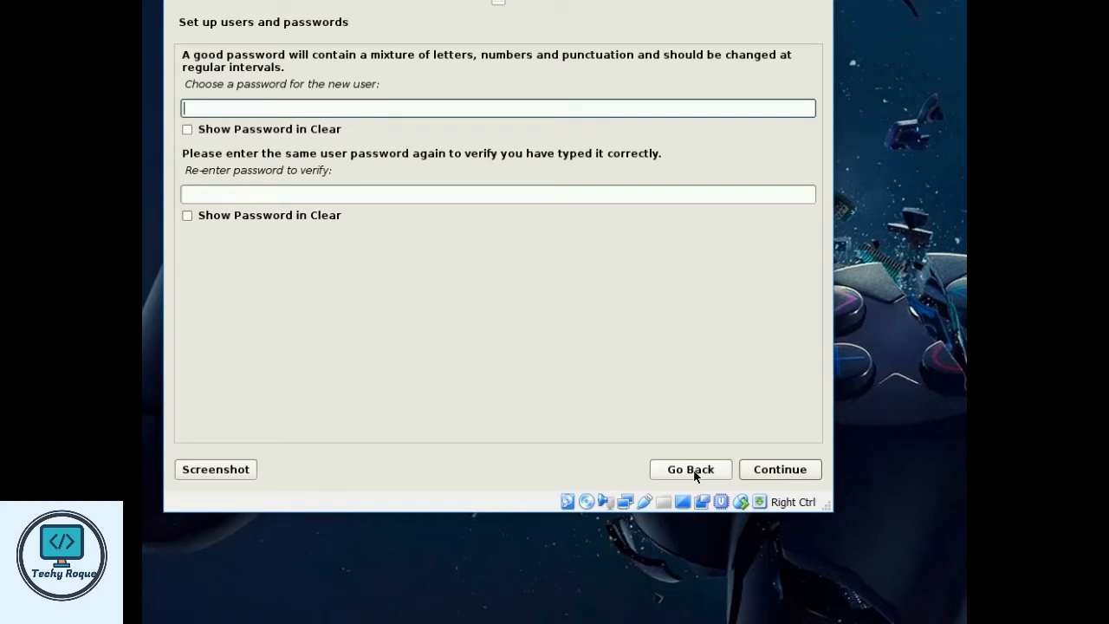
pyautogui.write('********')
pyautogui.press('Tab')
pyautogui.write('********')
pyautogui.press('Return')
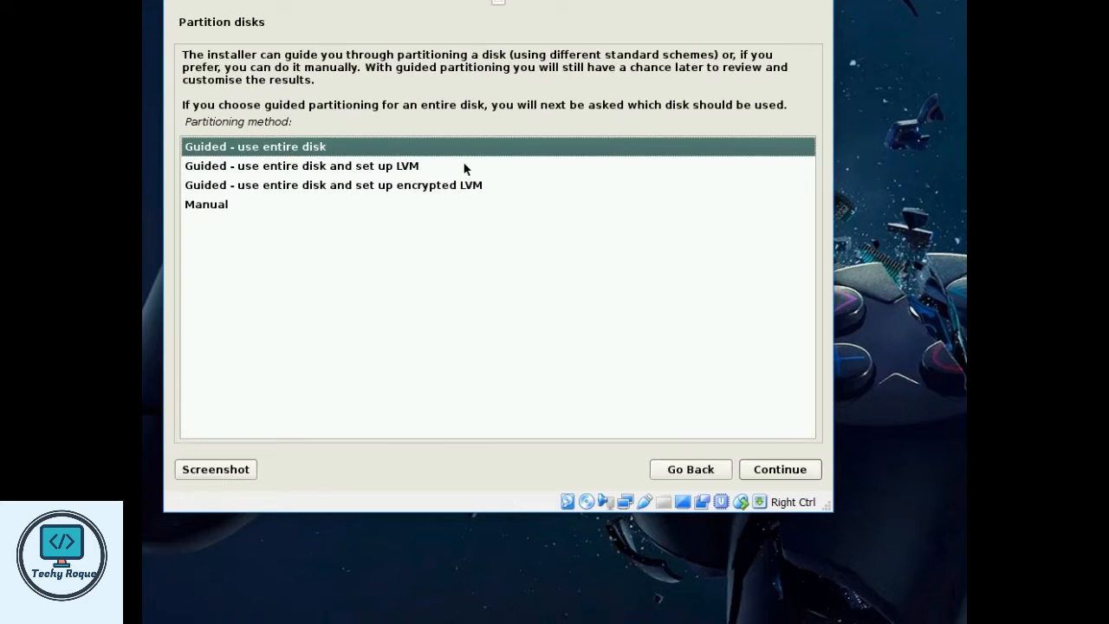
# - Guided-partition the entire 32.2 GB SCSI1 sda disk and write the changes
pyautogui.click(769, 469)
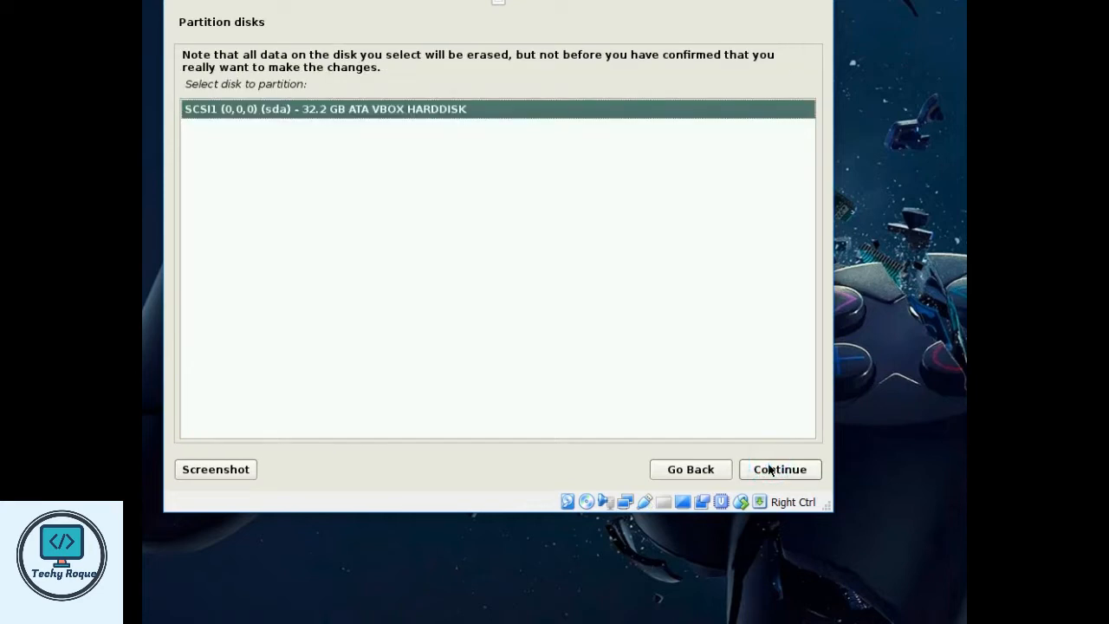
pyautogui.click(770, 468)
pyautogui.click(769, 468)
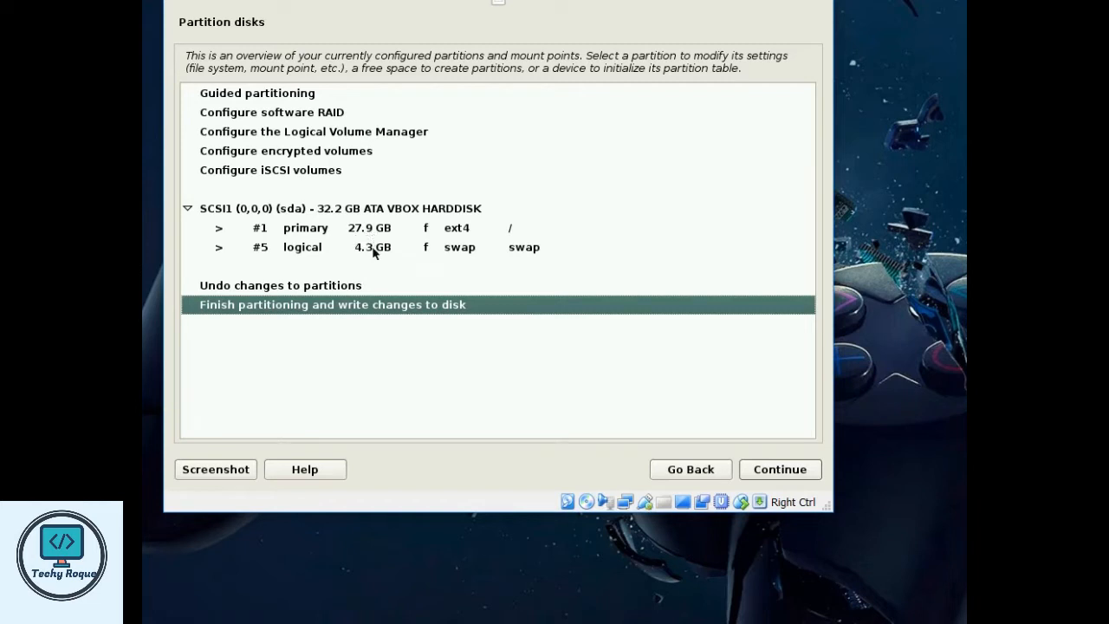
pyautogui.click(768, 472)
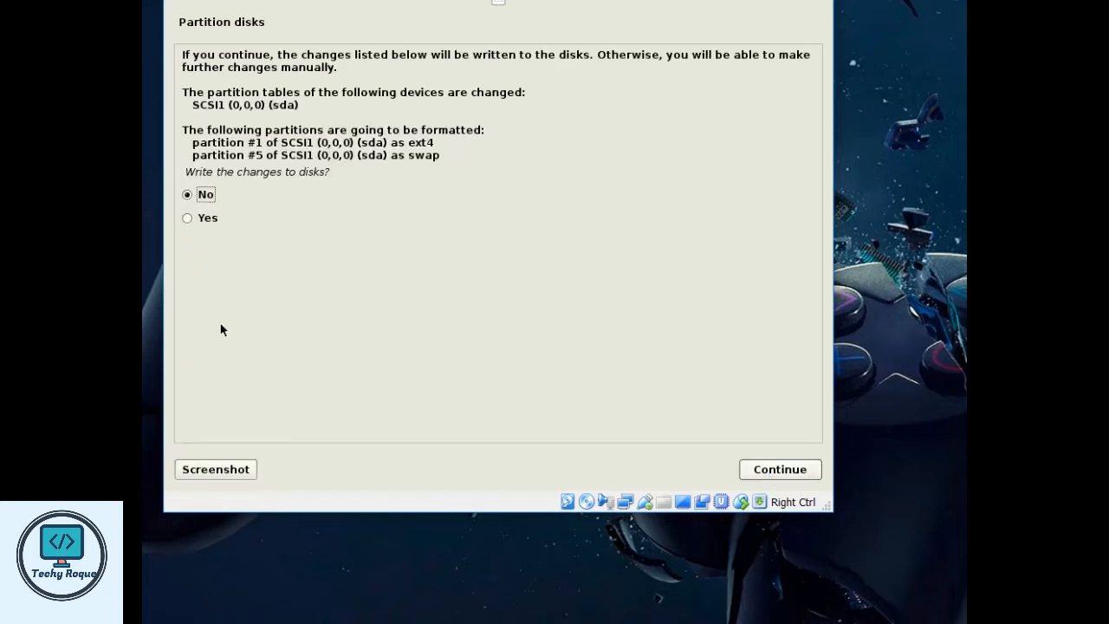
pyautogui.click(200, 217)
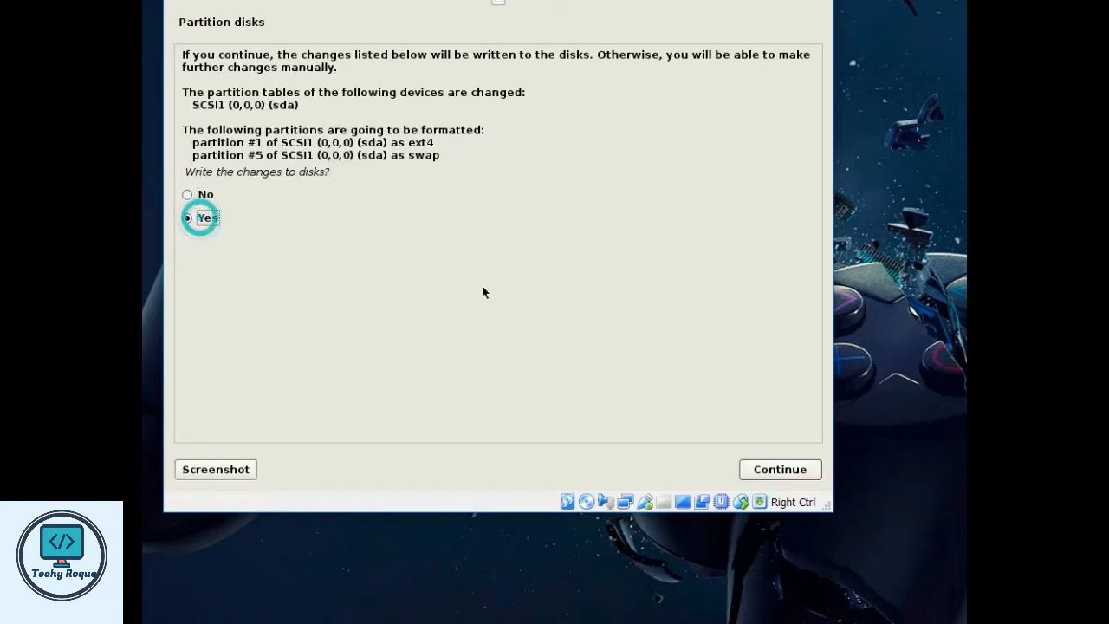
pyautogui.click(767, 473)
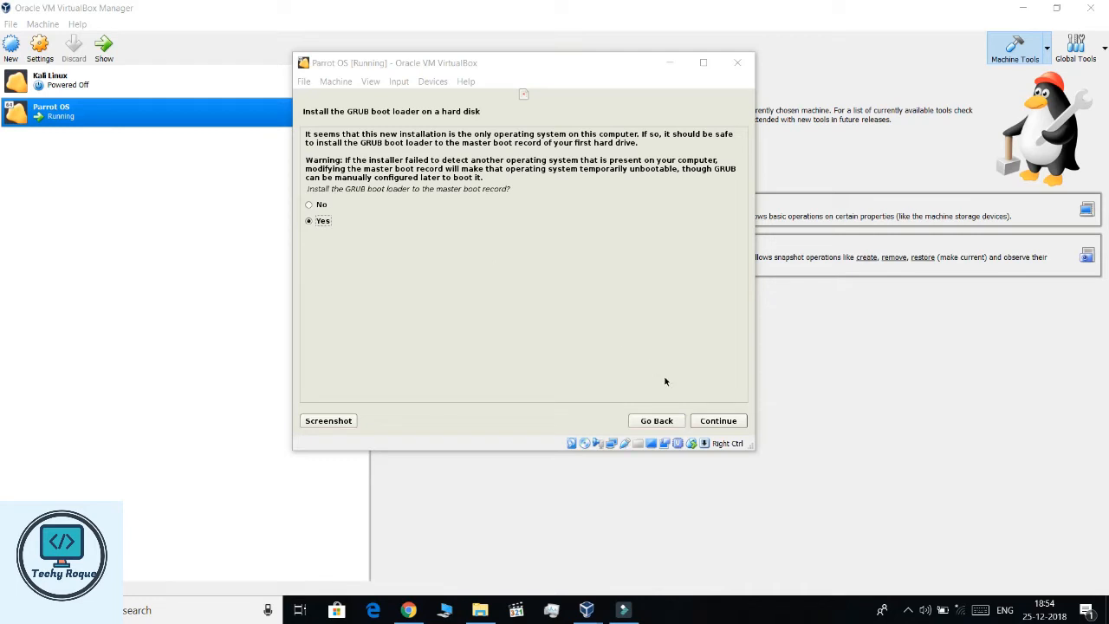
# - Install the GRUB boot loader on /dev/sda
pyautogui.click(732, 421)
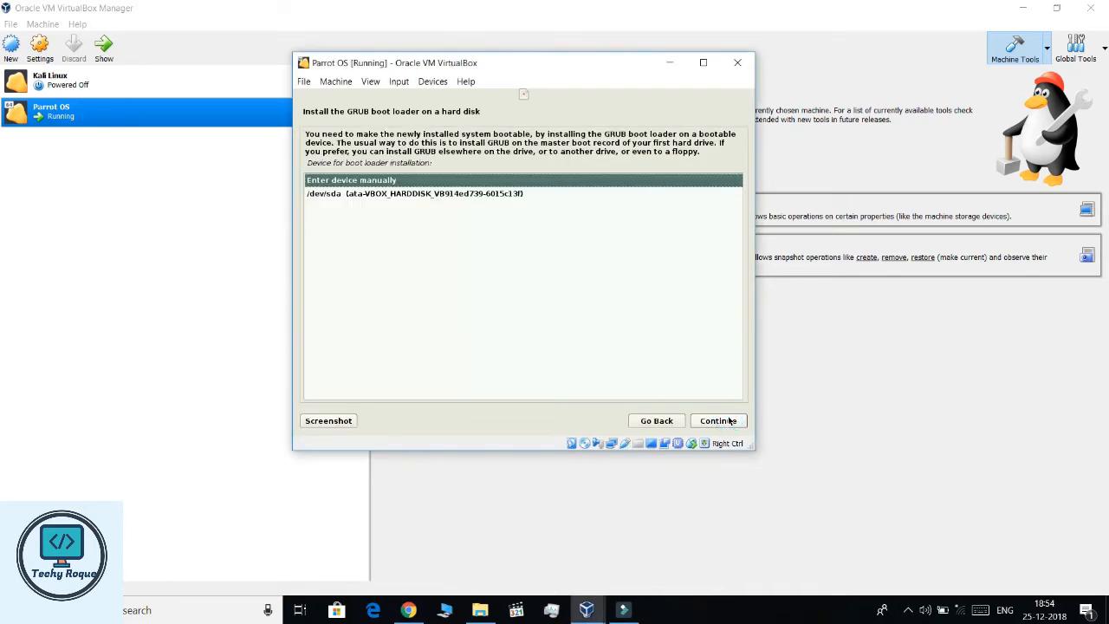
pyautogui.click(490, 194)
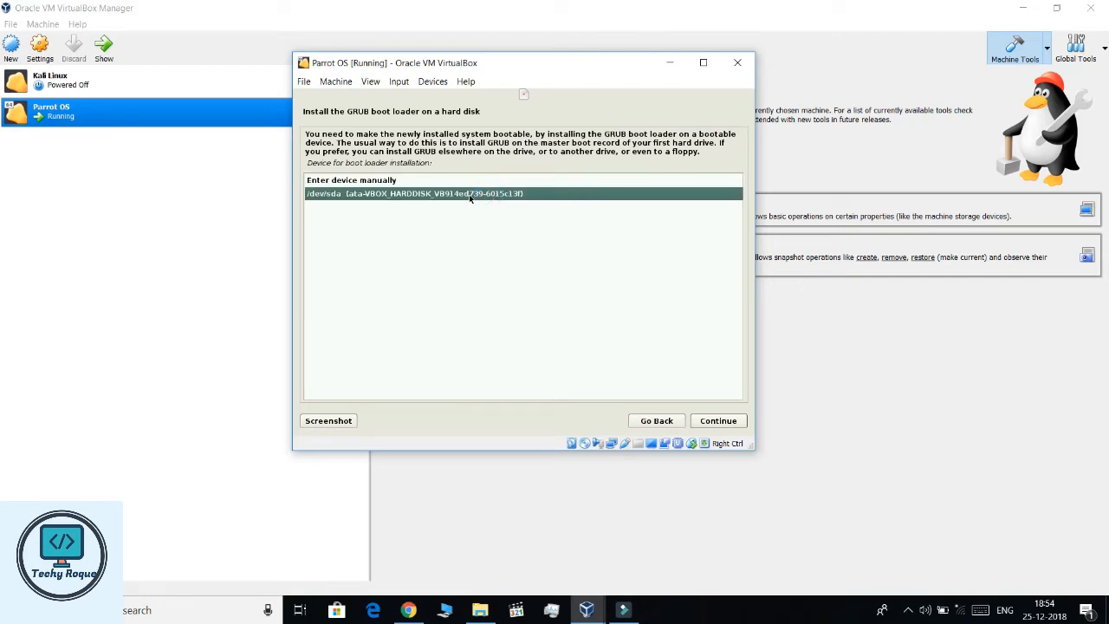
pyautogui.click(721, 426)
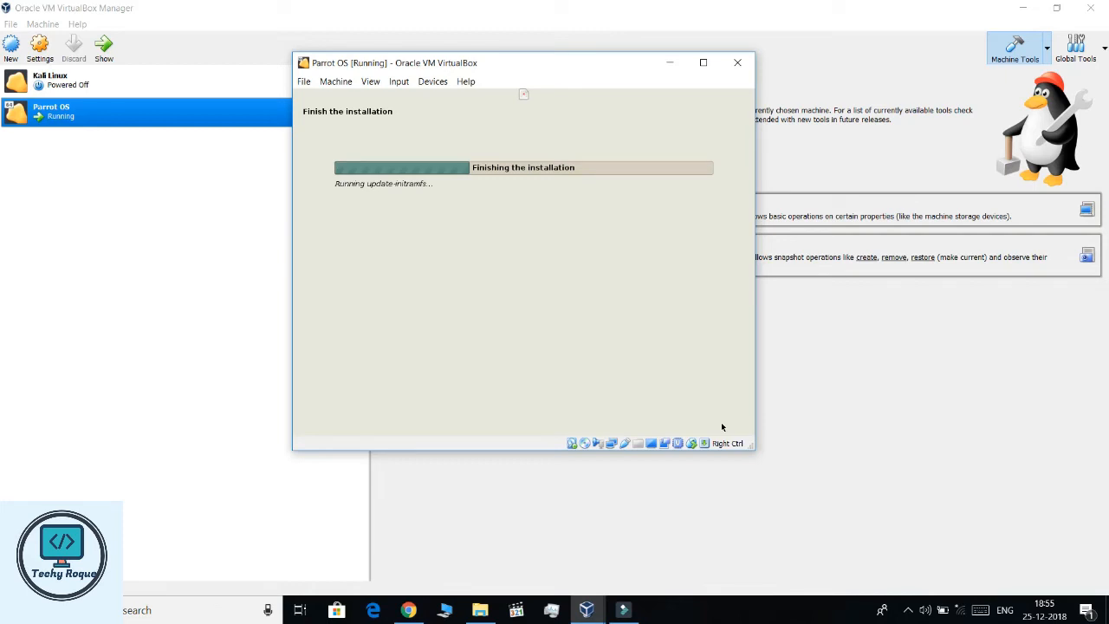
# - Toggle scaled display, restore the VM window, and finish the installation
pyautogui.click(371, 82)
pyautogui.click(404, 128)
pyautogui.click(490, 332)
pyautogui.moveTo(806, 147); pyautogui.dragTo(875, 2)
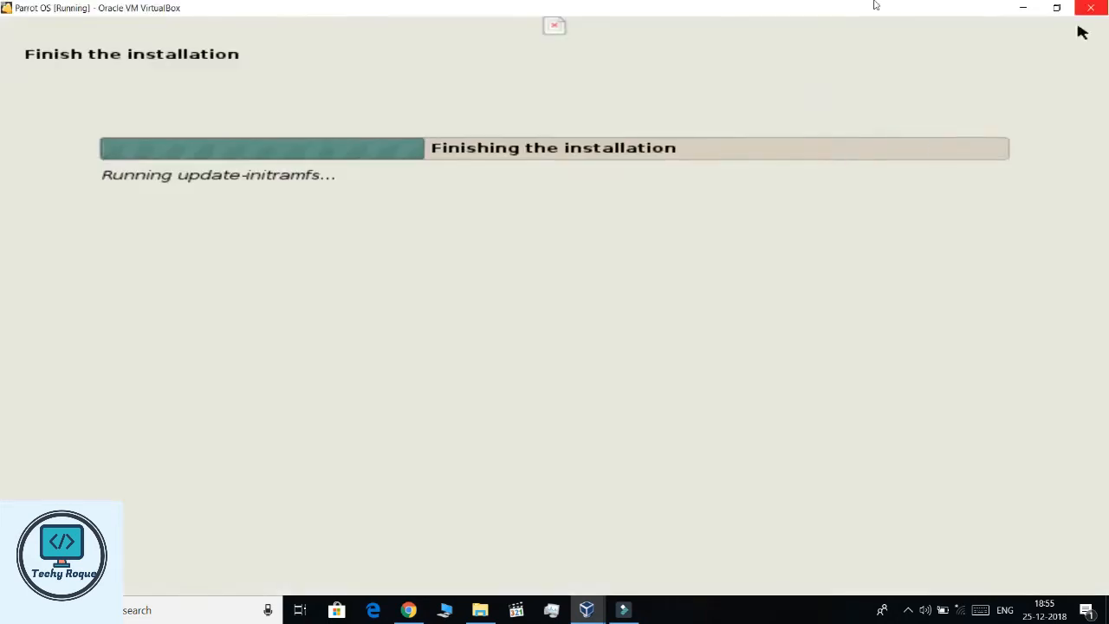
pyautogui.doubleClick(875, 4)
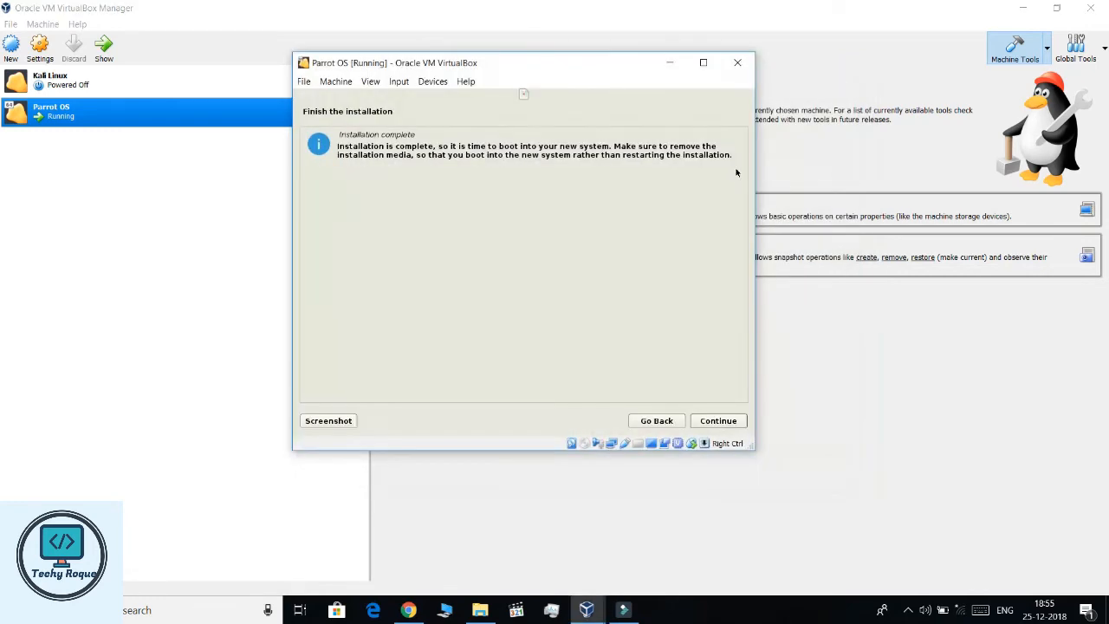
pyautogui.click(717, 421)
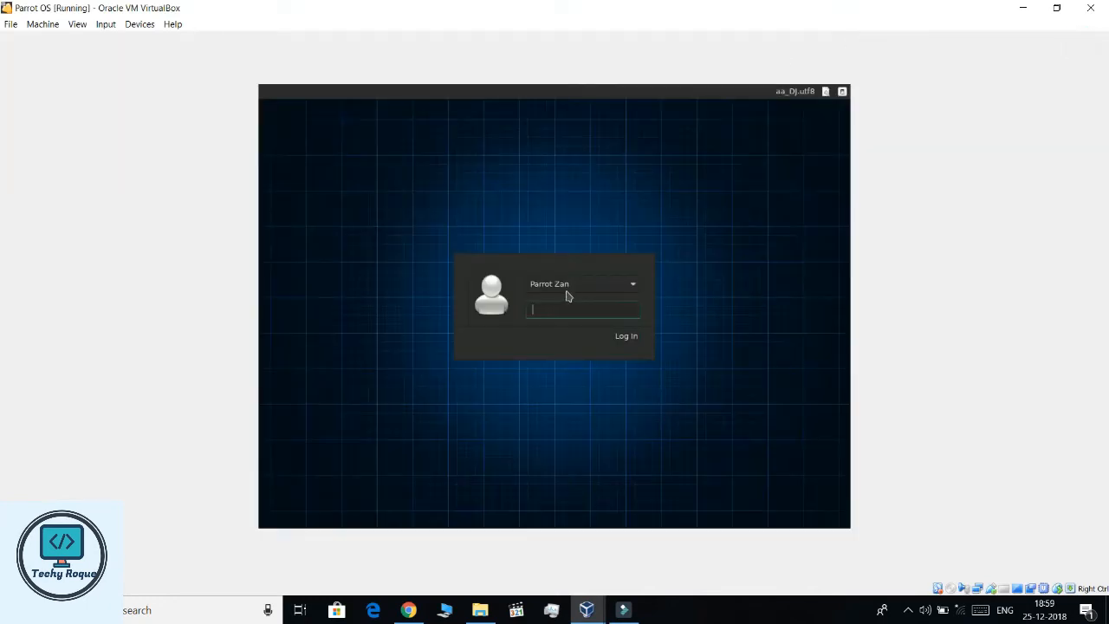
# - Pick the new user in the login box and sign in with the account password
pyautogui.click(569, 292)
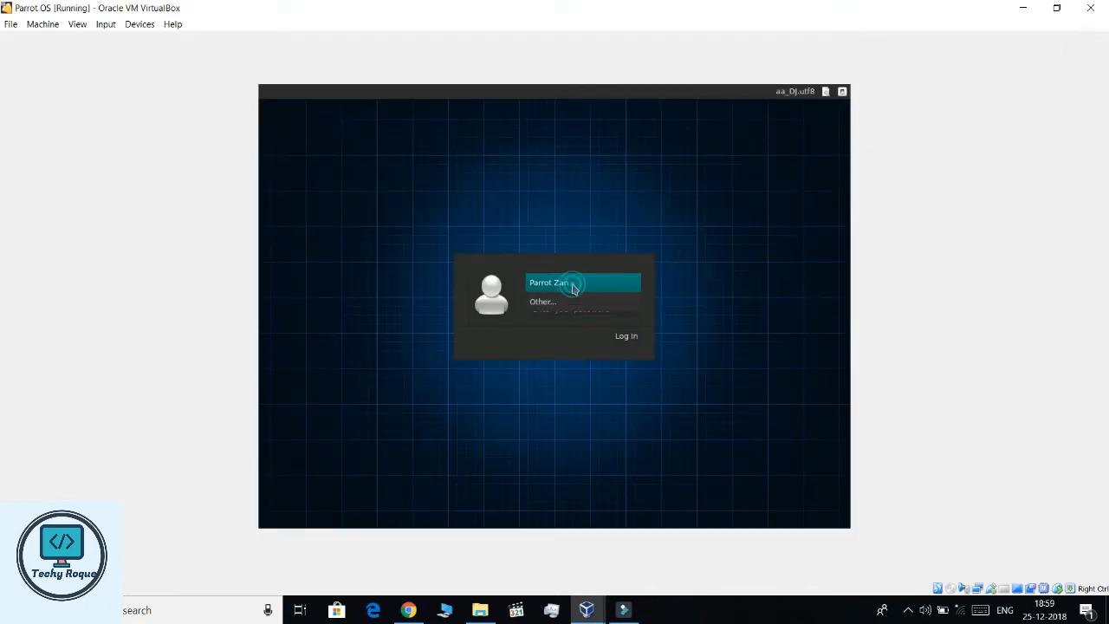
pyautogui.click(572, 295)
pyautogui.click(557, 312)
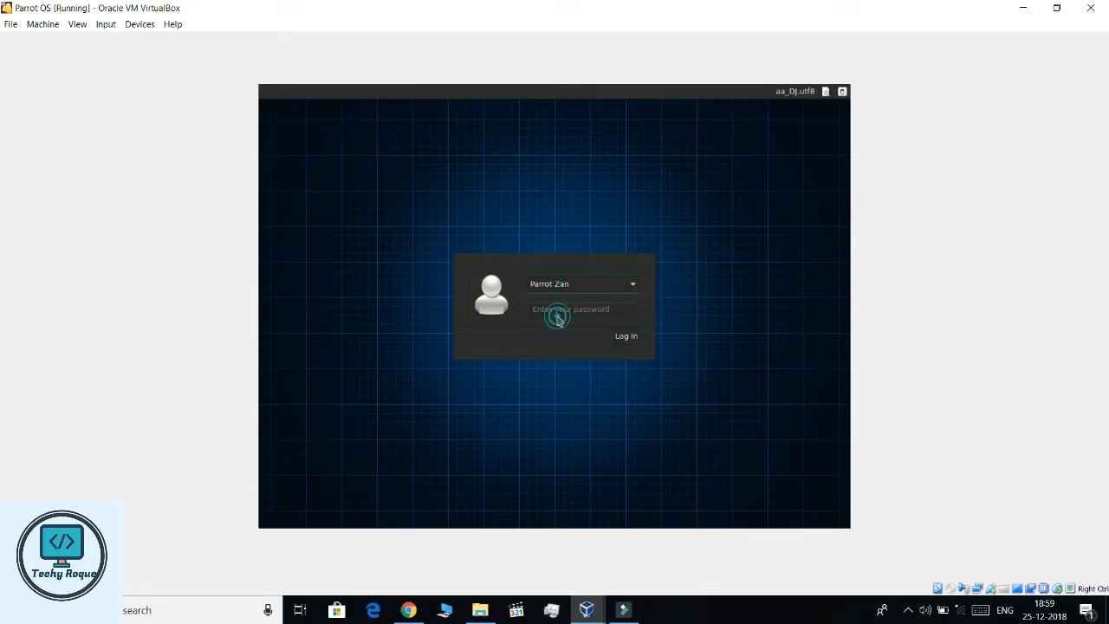
pyautogui.click(554, 309)
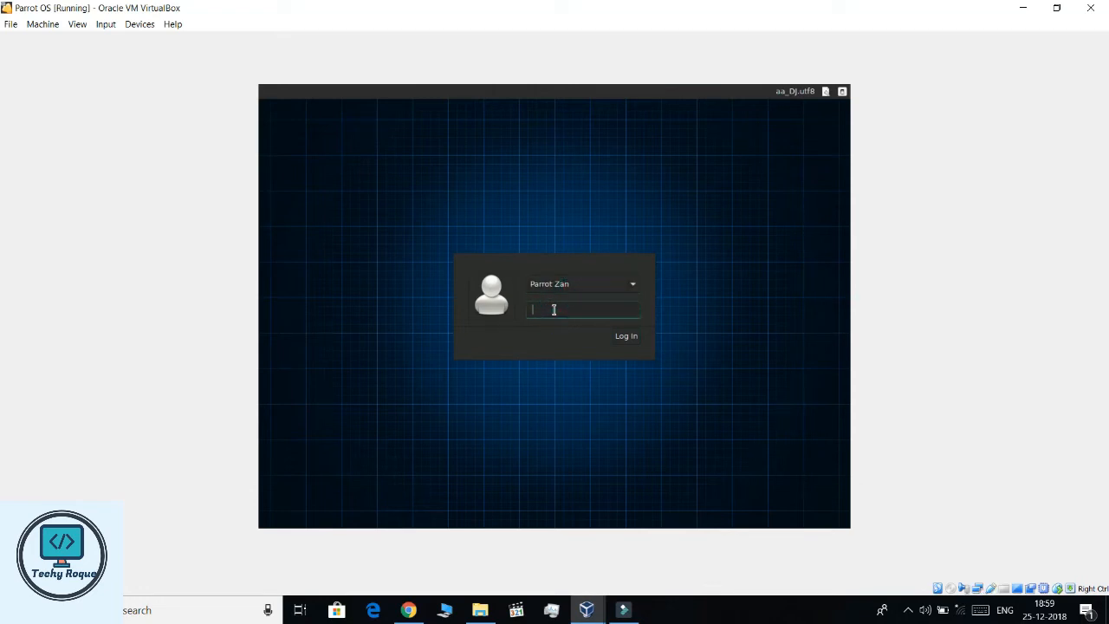
pyautogui.write('•••••')
pyautogui.press('Return')
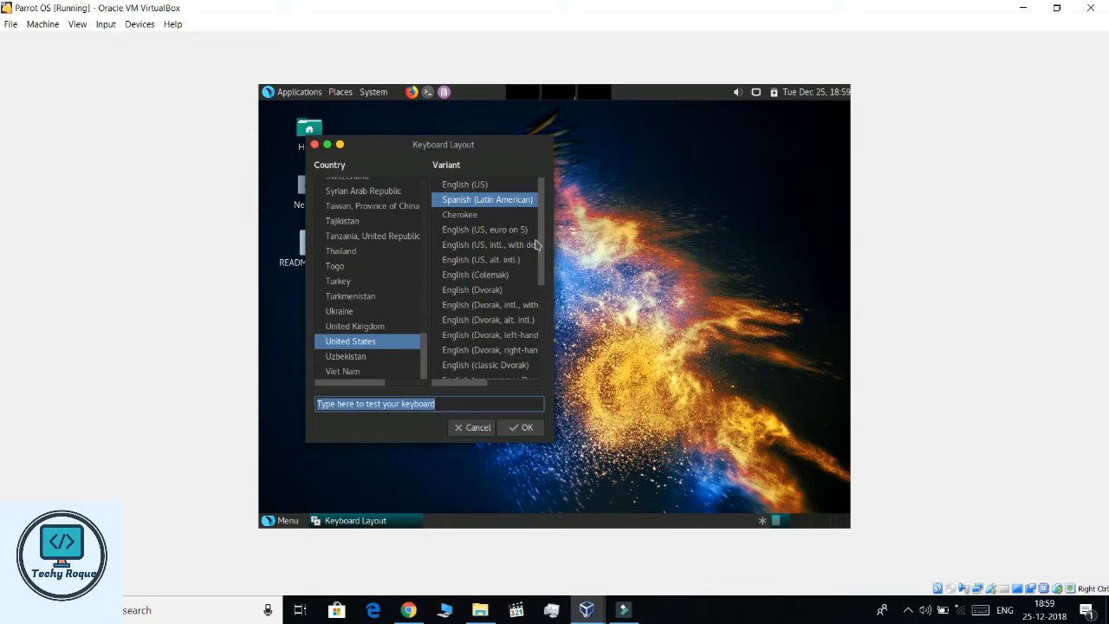
# - Choose the English (US) layout, decline updates, type test text, and accept the layout
pyautogui.click(489, 185)
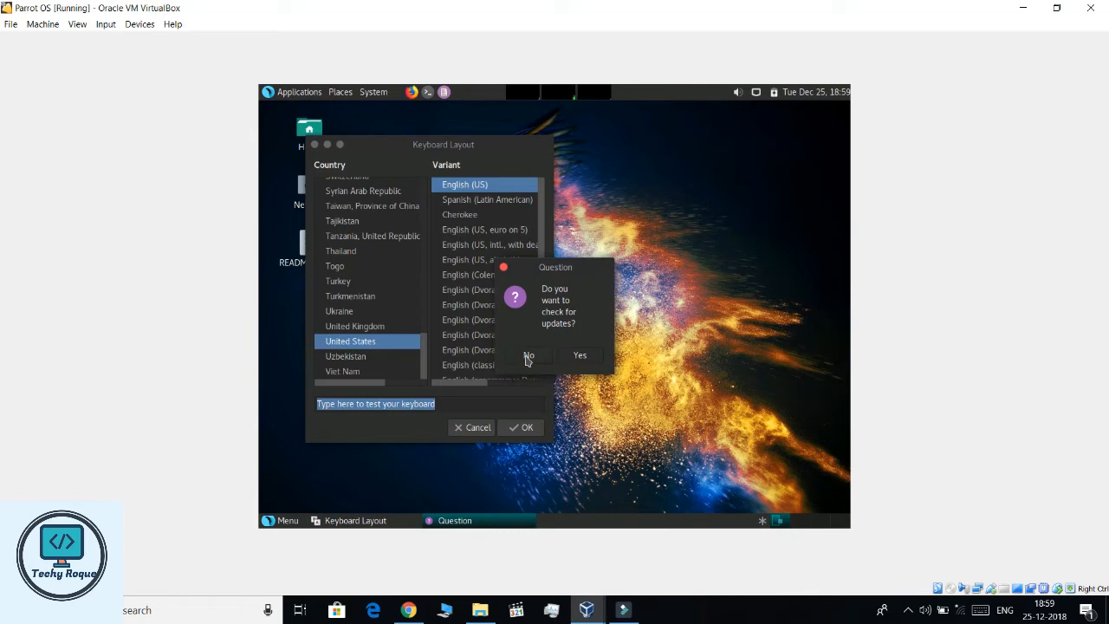
pyautogui.click(526, 357)
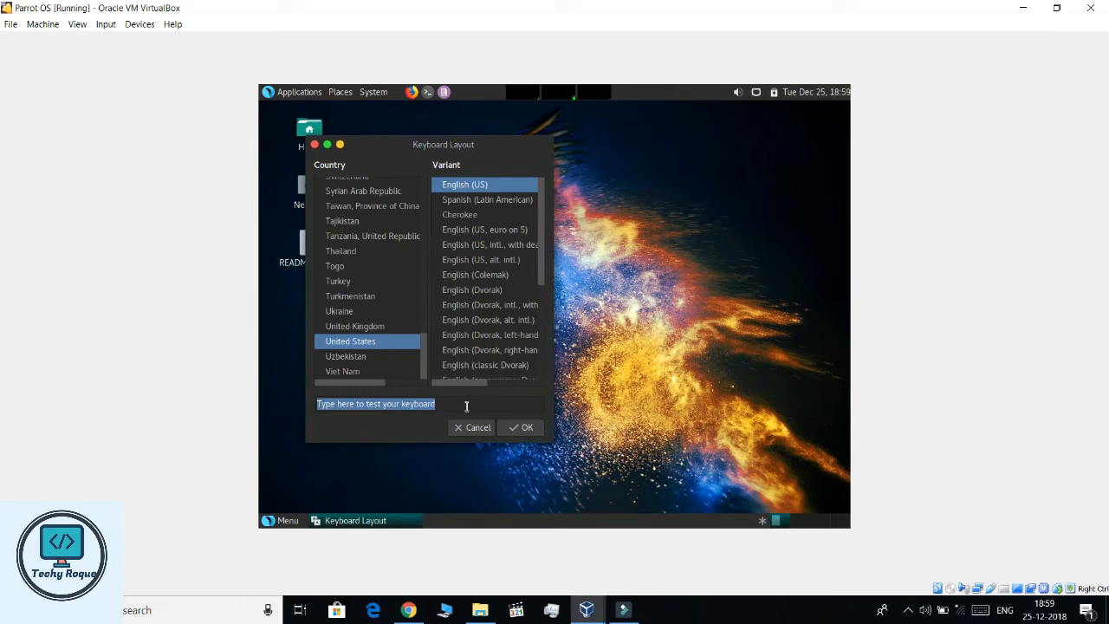
pyautogui.write('hgfhfh')
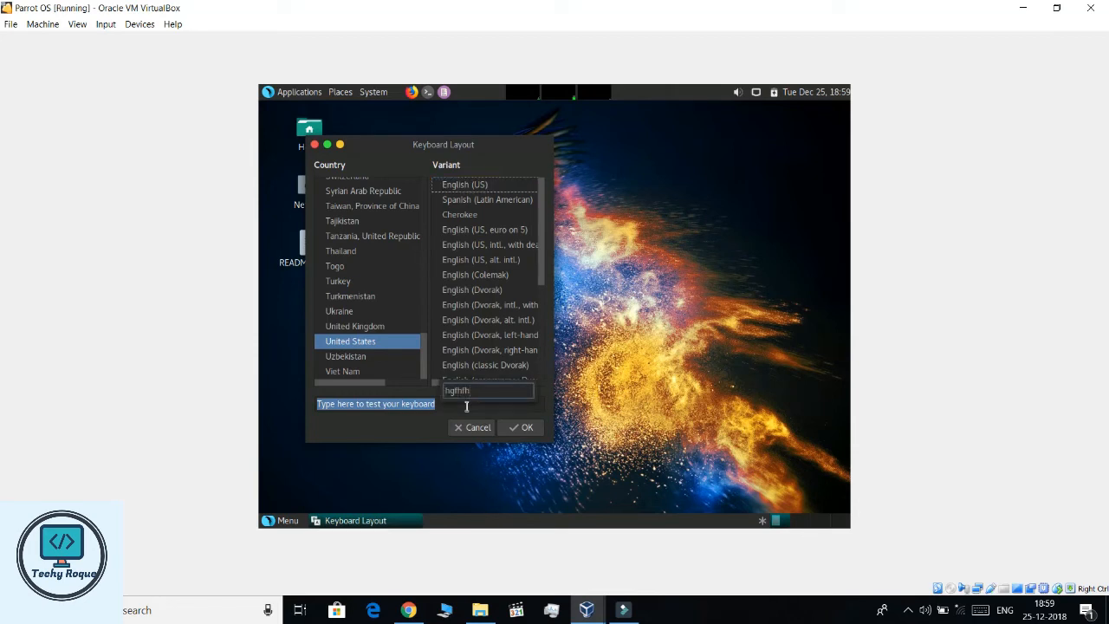
pyautogui.press('BackSpace')
pyautogui.press('BackSpace')
pyautogui.press('BackSpace')
pyautogui.press('BackSpace')
pyautogui.press('BackSpace')
pyautogui.press('BackSpace')
pyautogui.doubleClick(409, 406)
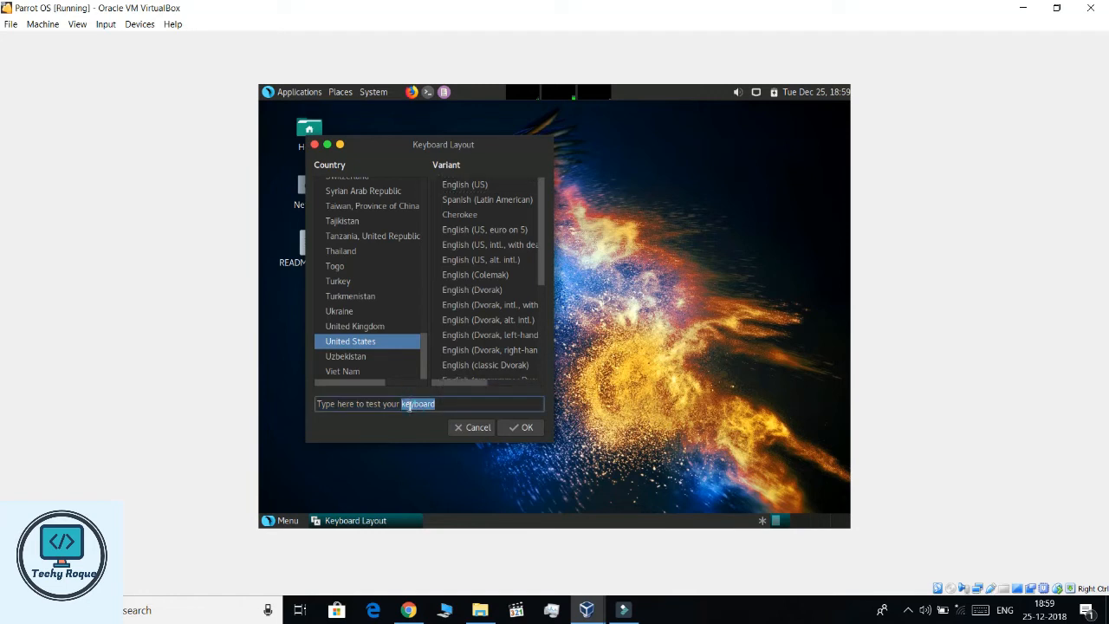
pyautogui.write('vvh')
pyautogui.click(519, 428)
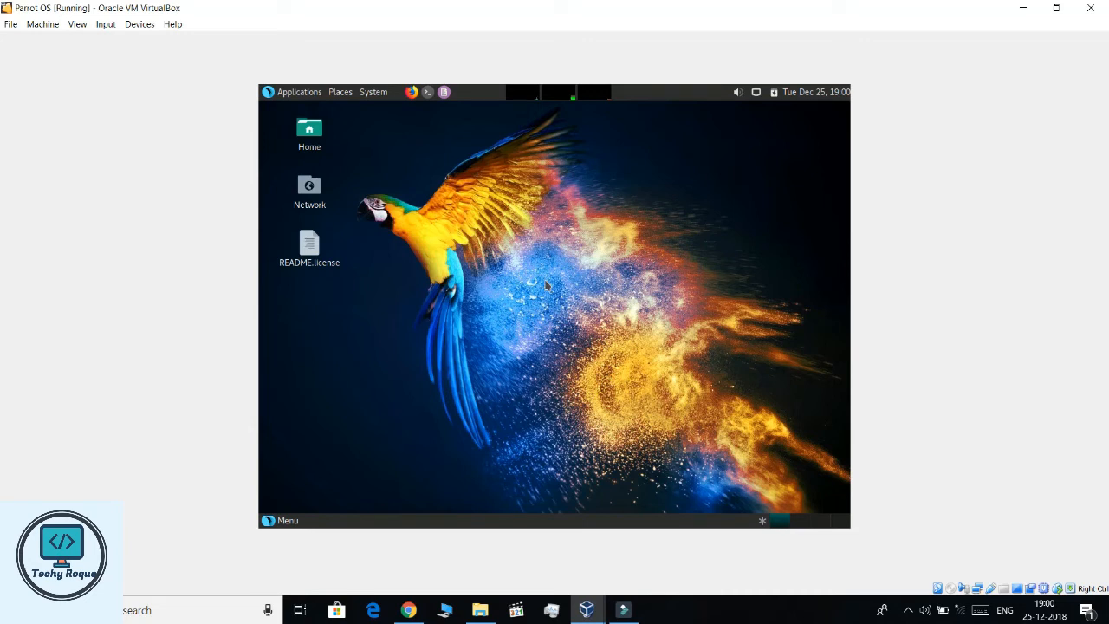
# - Browse the Applications, Places, System and network menus, then launch a terminal
pyautogui.click(295, 93)
pyautogui.click(341, 92)
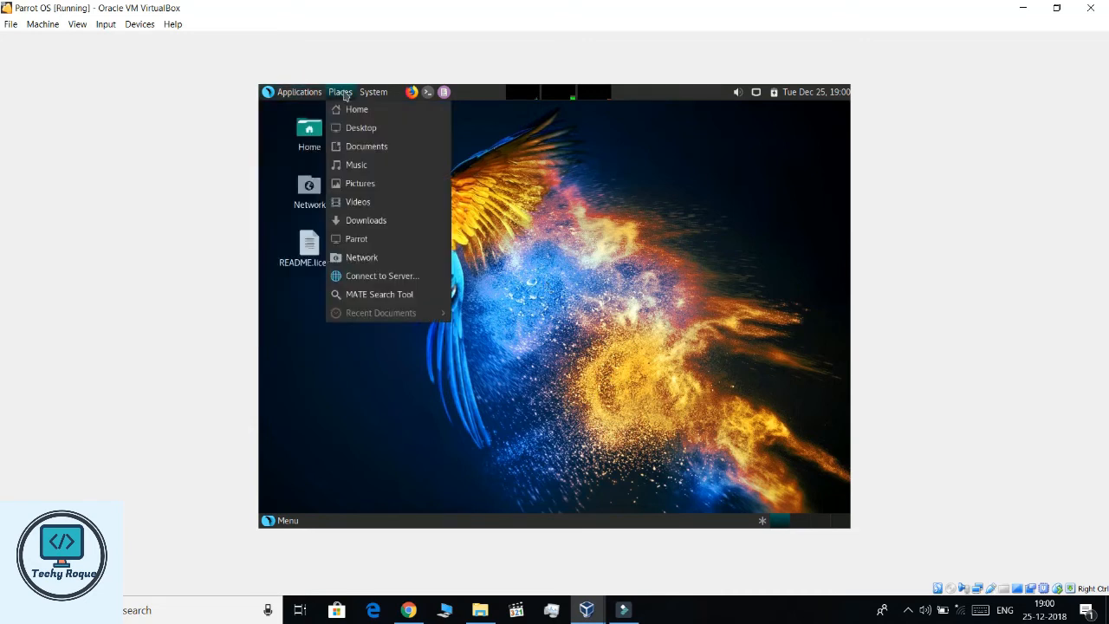
pyautogui.click(375, 93)
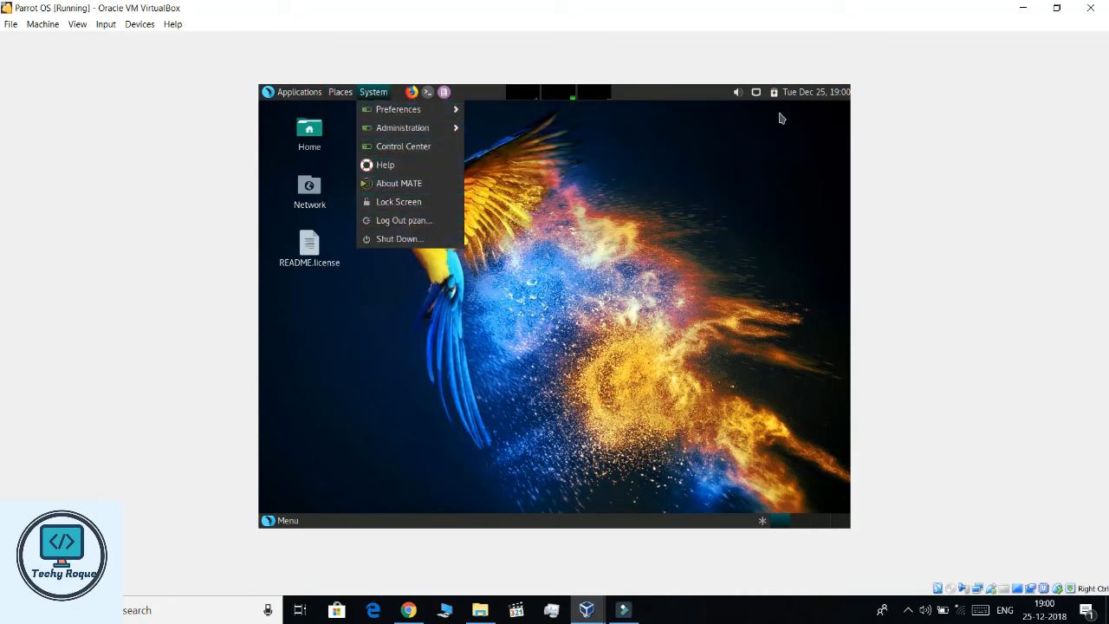
pyautogui.click(757, 93)
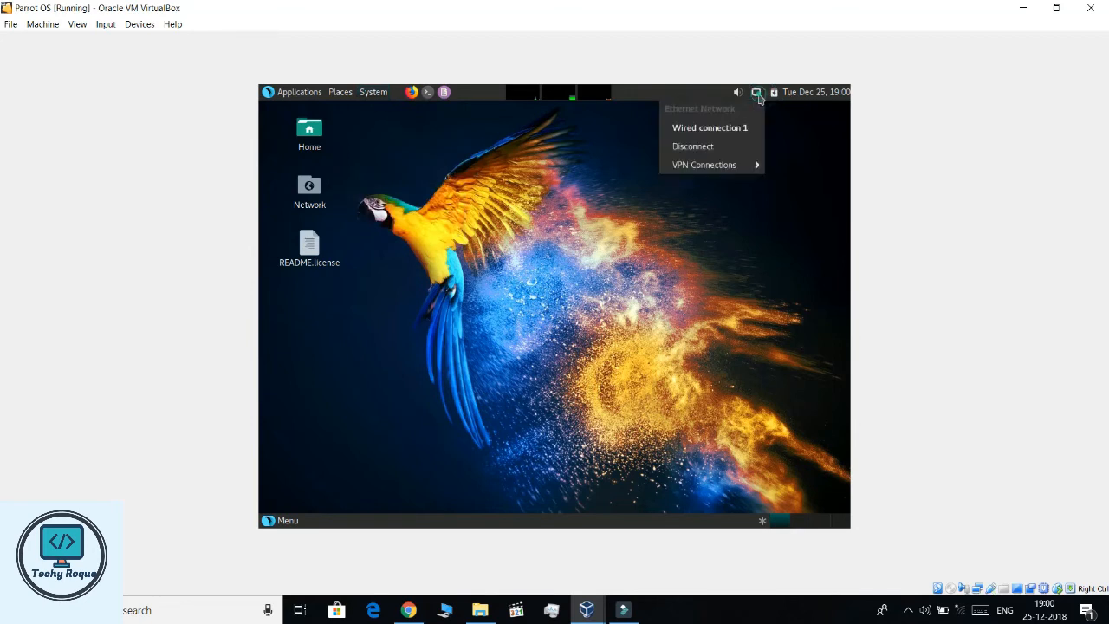
pyautogui.click(798, 185)
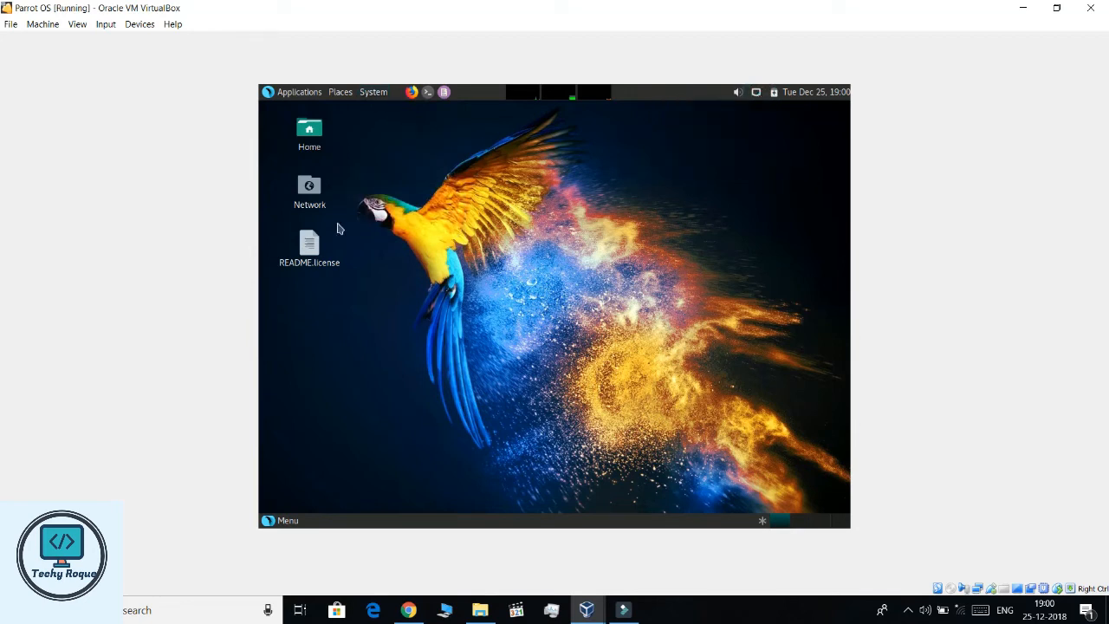
pyautogui.click(428, 92)
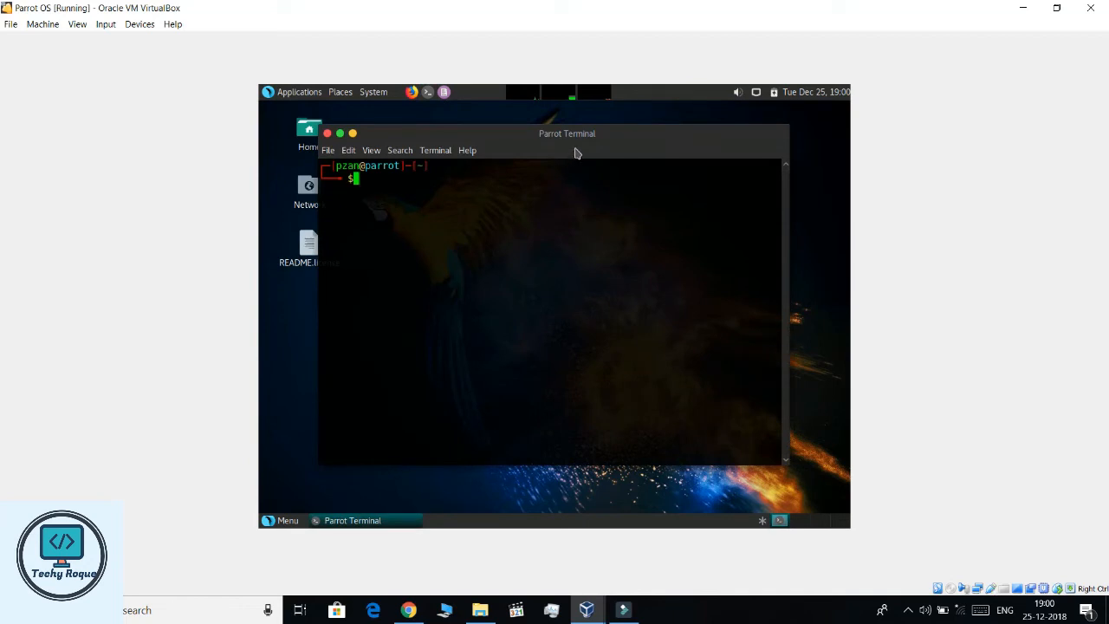
# - Run apt-get update in the terminal, then clear the screen
pyautogui.write('apt-get update')
pyautogui.press('Return')
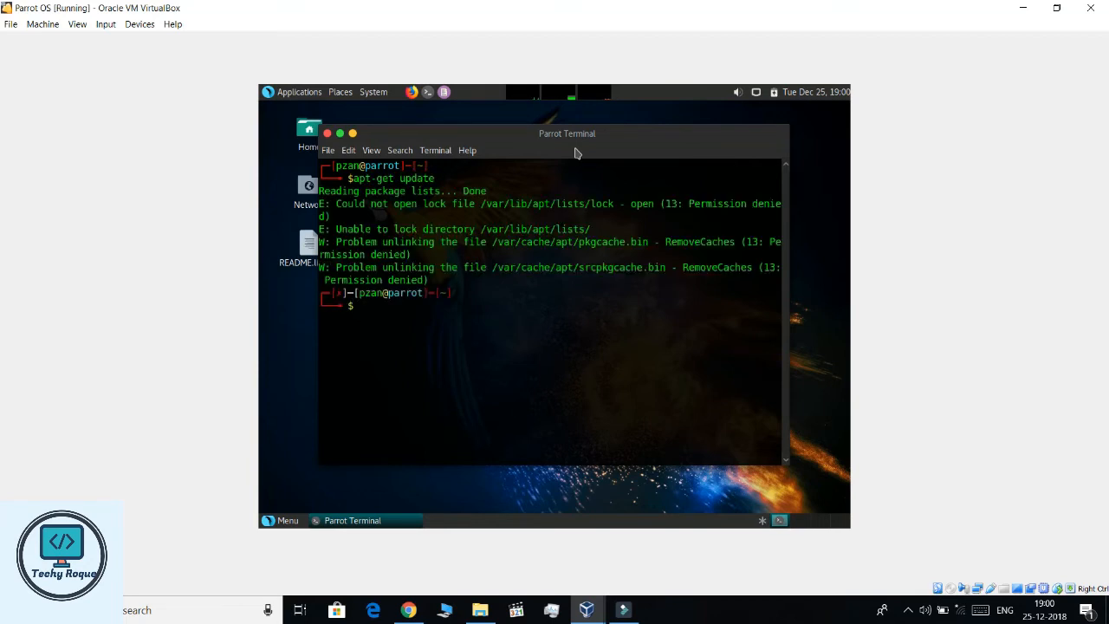
pyautogui.hotkey('ctrl', 'l')
# - Create the folder 'any' with mkdir, try systeminfo, then clear the terminal
pyautogui.write('mkd')
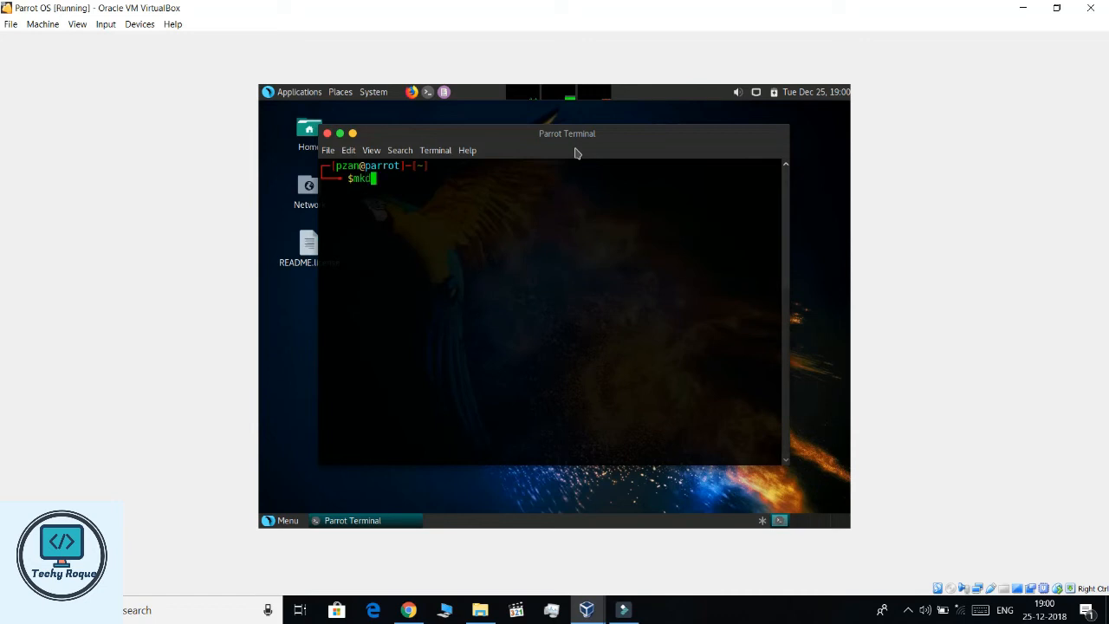
pyautogui.write('ir any')
pyautogui.press('Return')
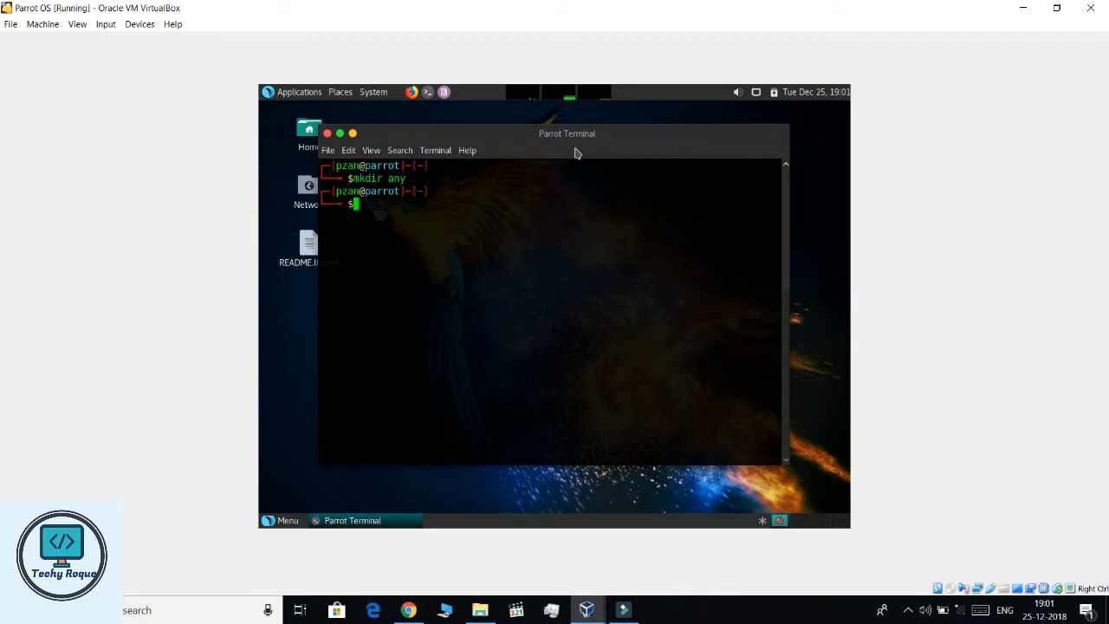
pyautogui.write('systeminfo')
pyautogui.press('Return')
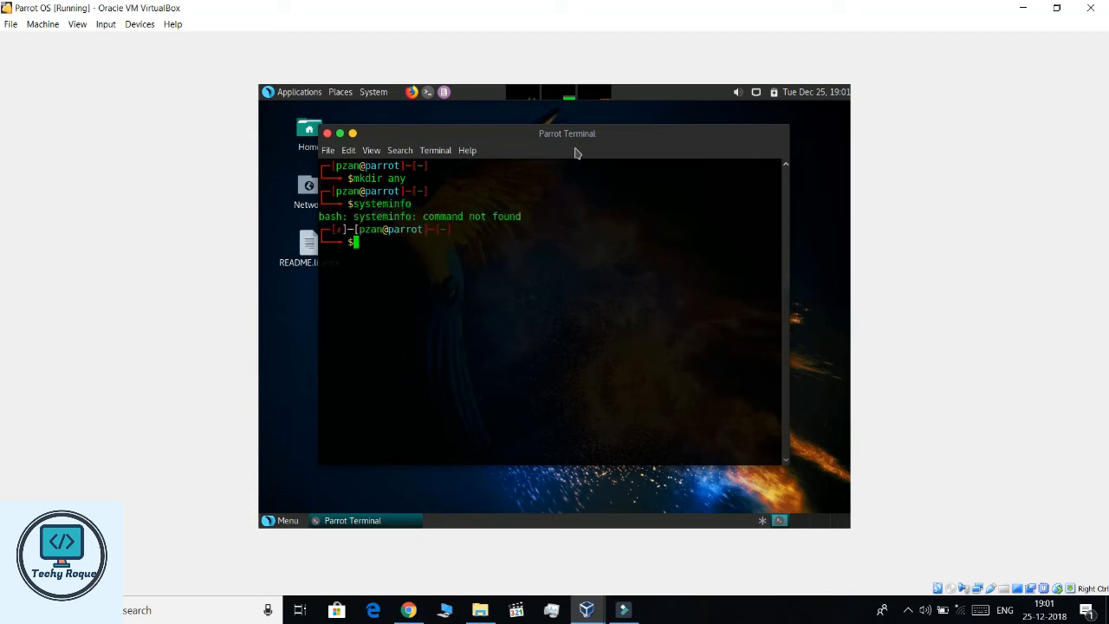
pyautogui.write('clear')
pyautogui.press('Return')
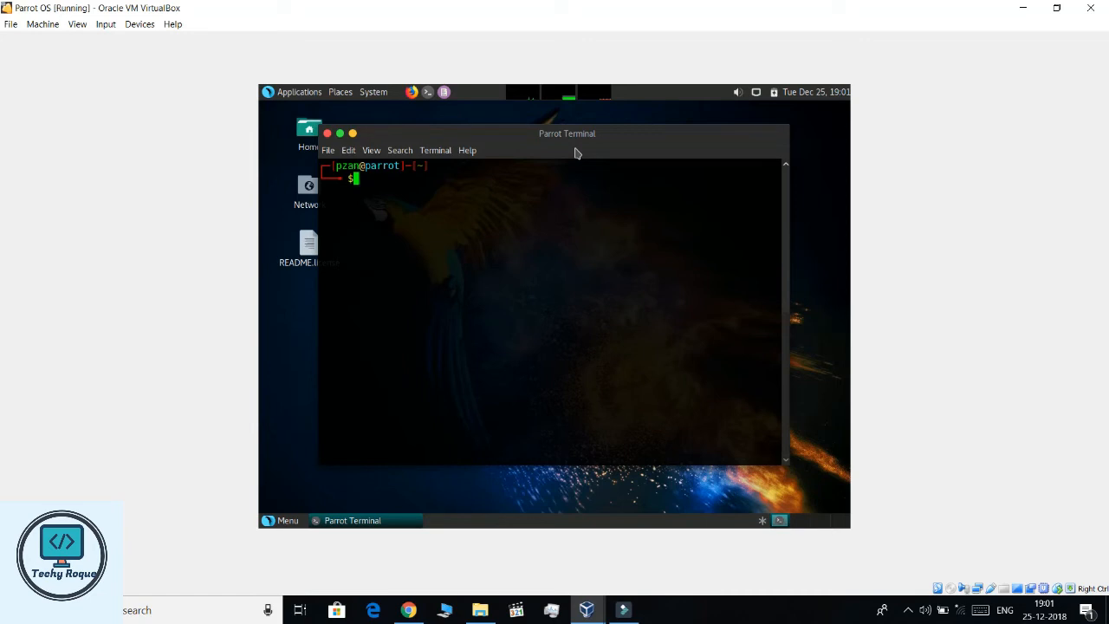
# - Run nmap to show its help, try zanmap, then clear the terminal
pyautogui.write('n')
pyautogui.write('p')
pyautogui.press('Return')
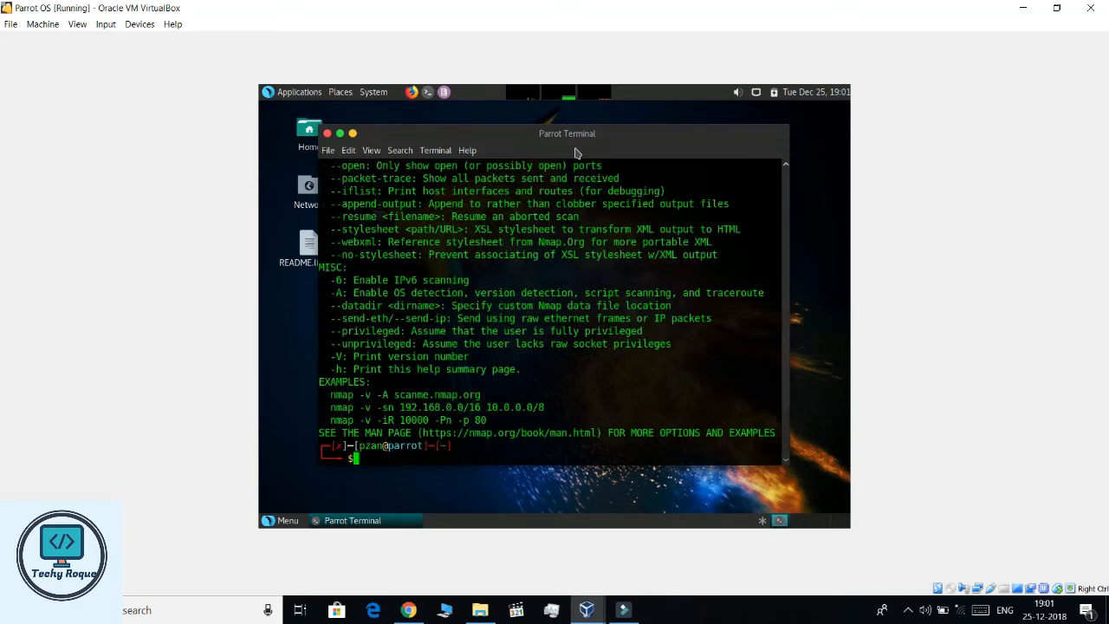
pyautogui.write('zanmap')
pyautogui.press('Return')
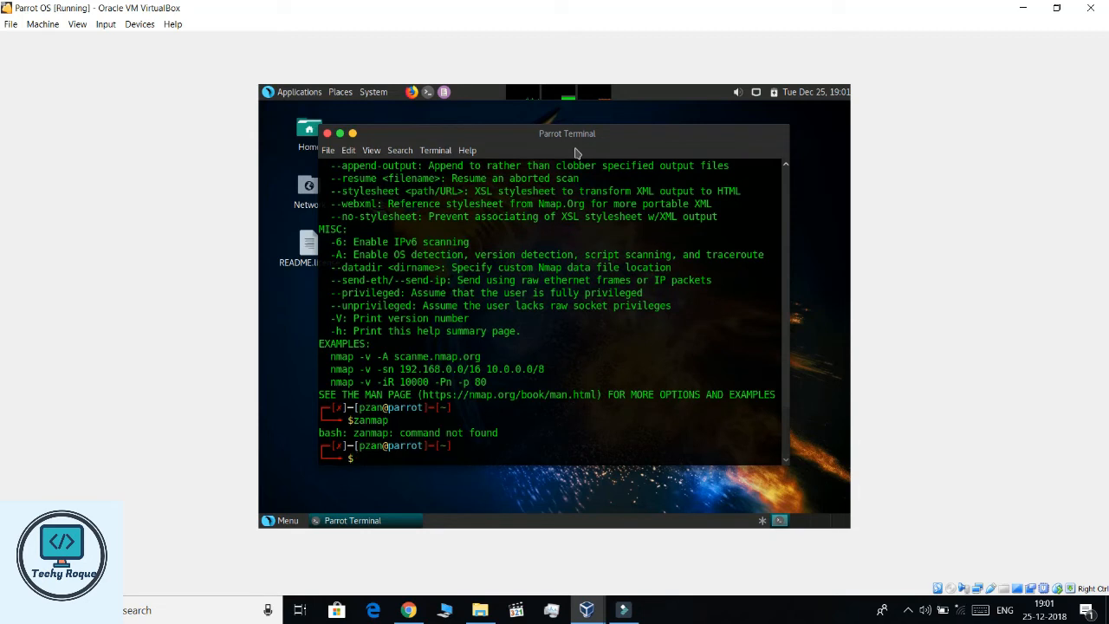
pyautogui.write('clear')
pyautogui.press('Return')
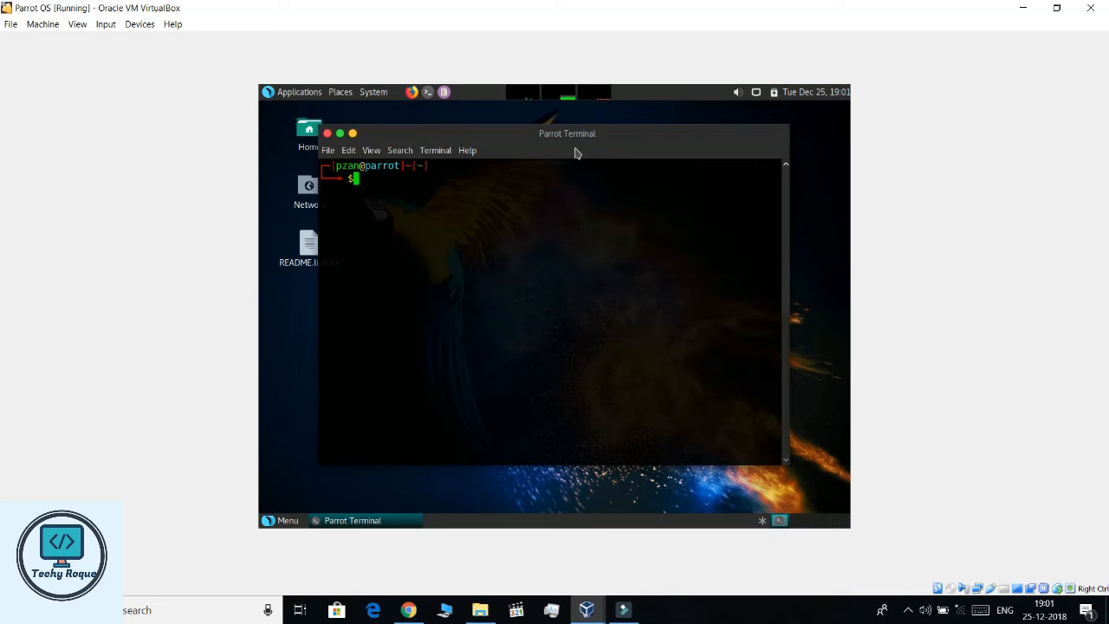
# - Try the root command, clear the terminal, and start msfconsole
pyautogui.write('root')
pyautogui.press('Return')
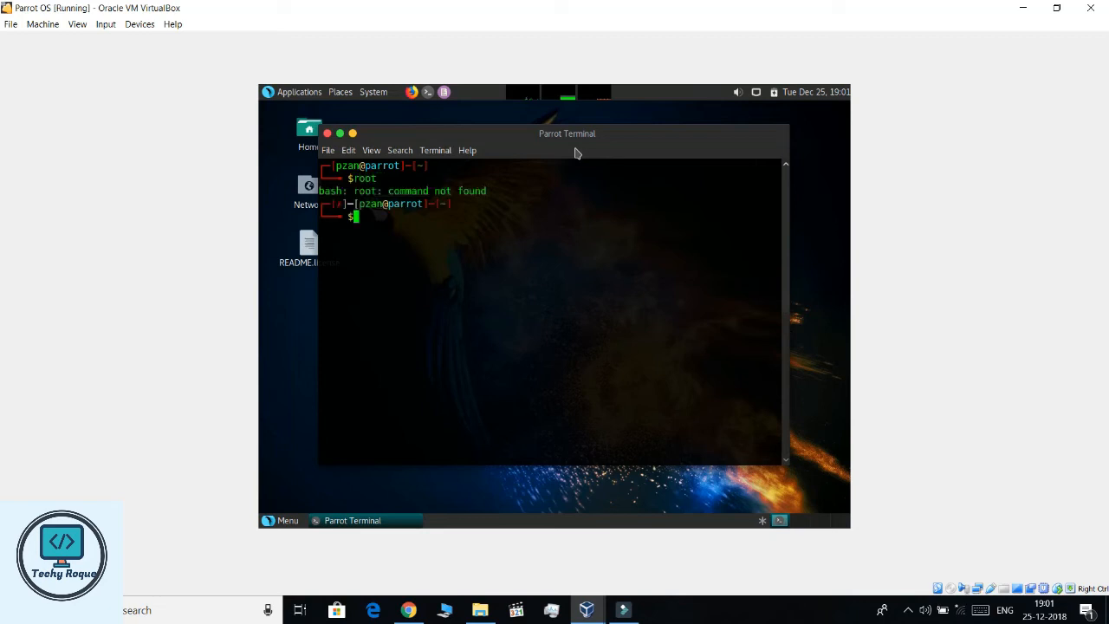
pyautogui.write('scler')
pyautogui.press('BackSpace')
pyautogui.press('BackSpace')
pyautogui.press('BackSpace')
pyautogui.press('BackSpace')
pyautogui.write('clear')
pyautogui.press('Return')
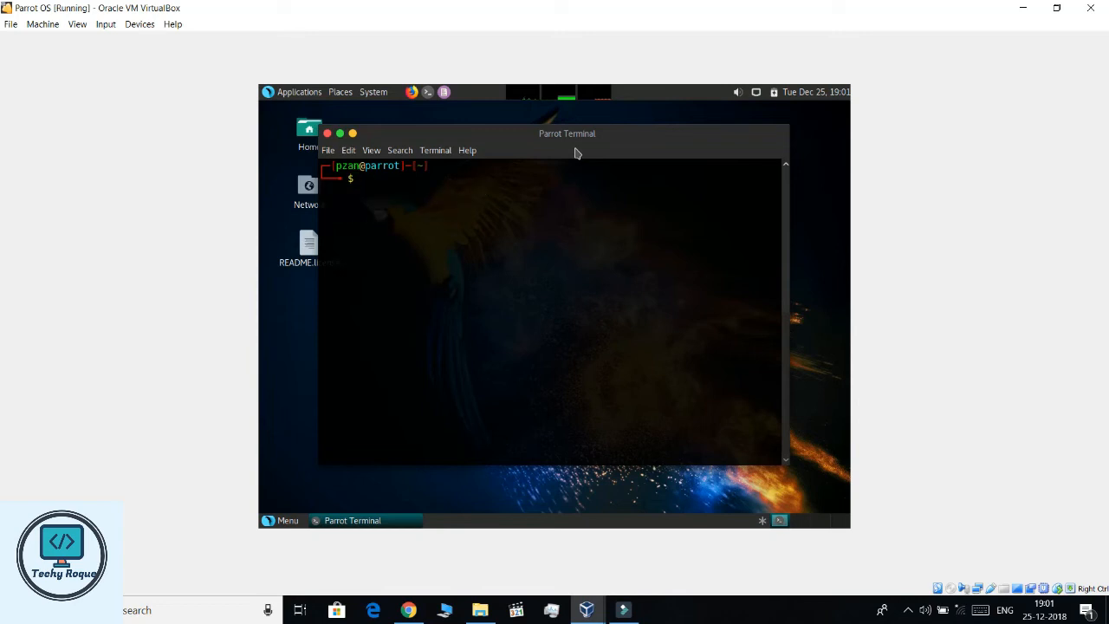
pyautogui.write('msfconsole')
pyautogui.press('Return')
# - Open a second terminal, move it down, and close the msfconsole terminal, confirming Close Terminal
pyautogui.click(426, 93)
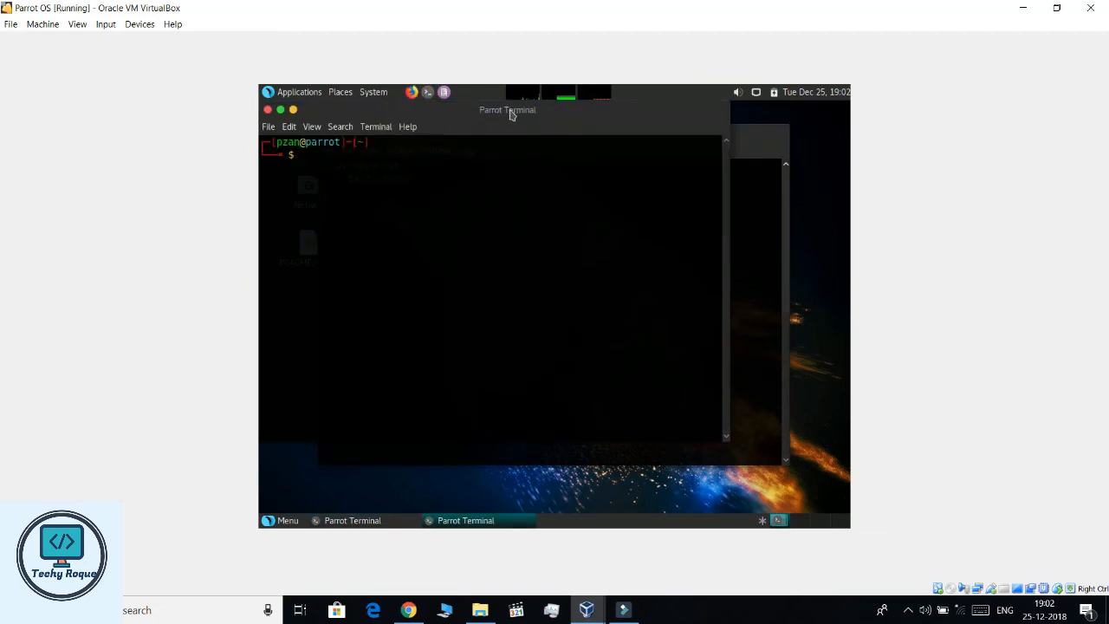
pyautogui.moveTo(510, 111); pyautogui.dragTo(542, 239)
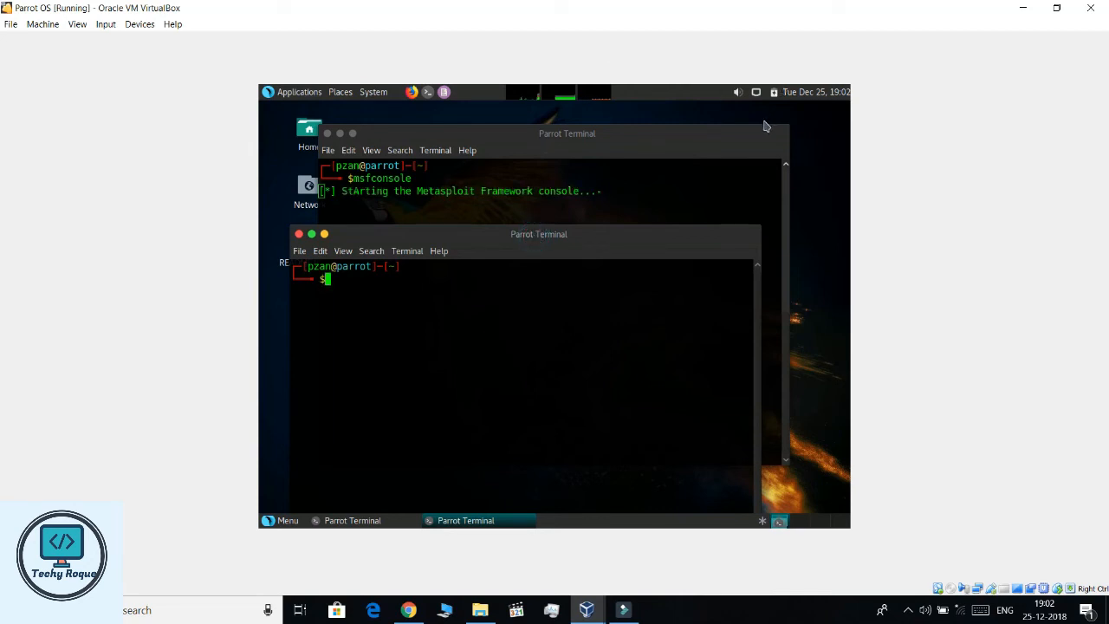
pyautogui.click(440, 147)
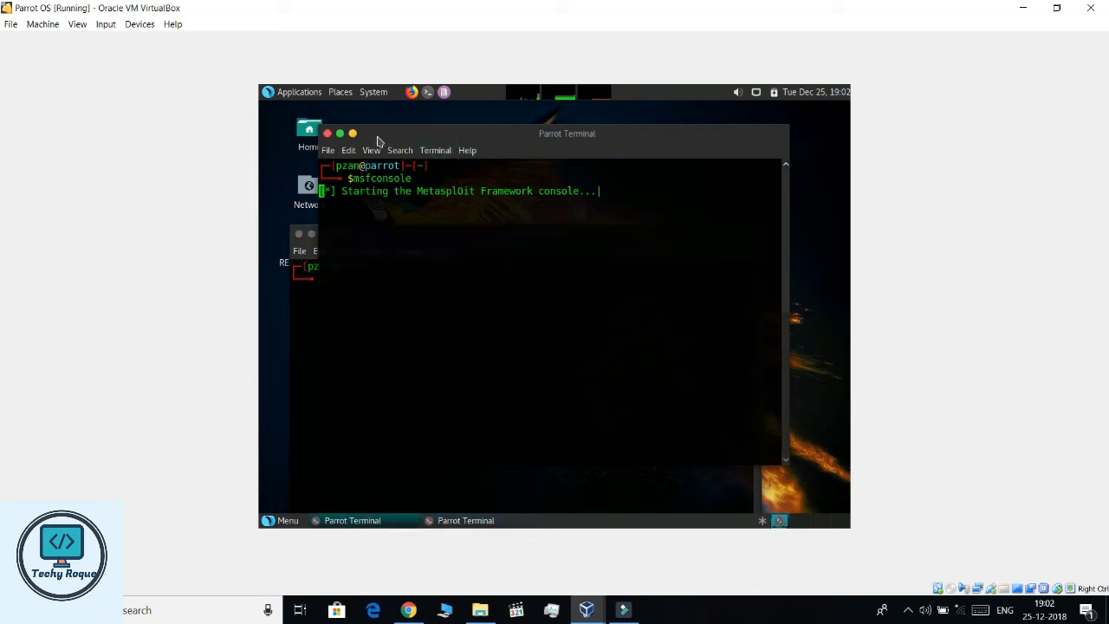
pyautogui.click(327, 134)
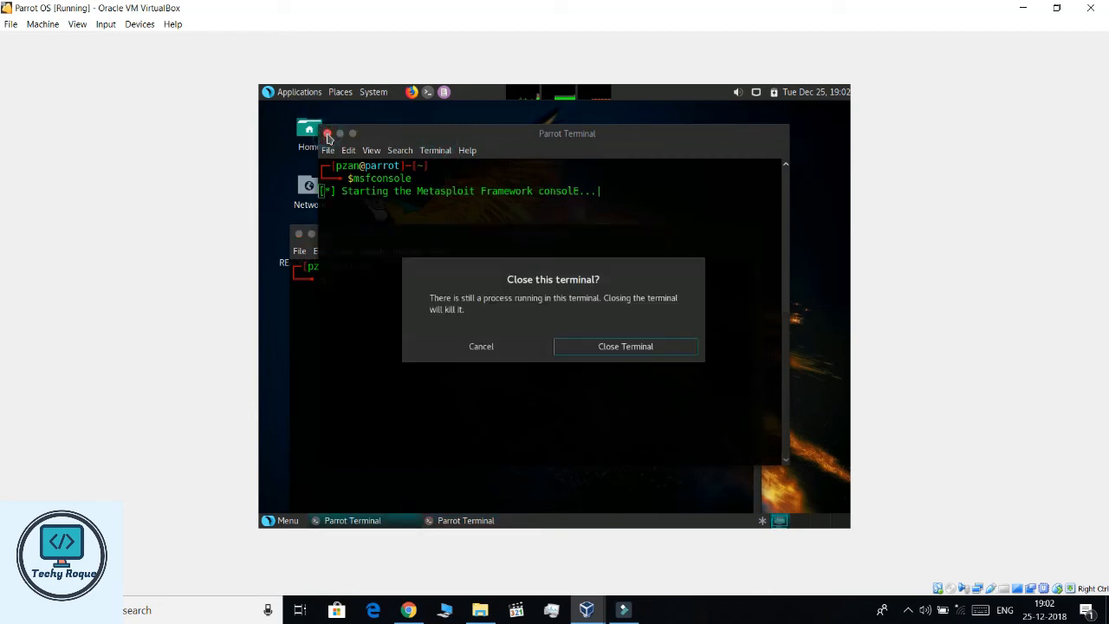
pyautogui.press('Return')
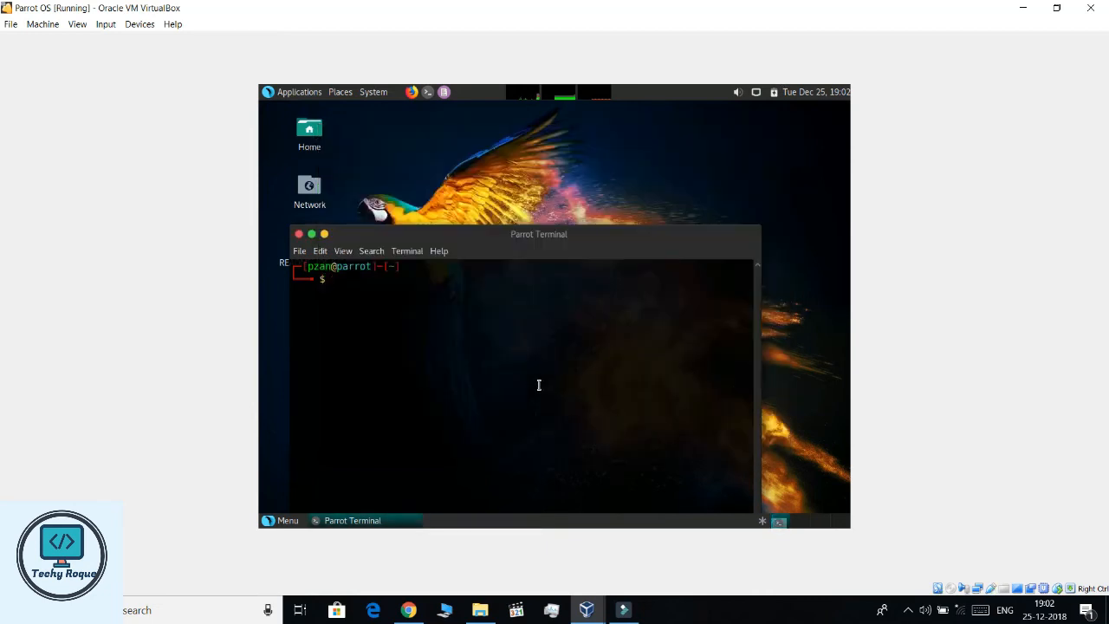
# - Run ipconfig, clear, then ifconfig showing eth0 at 10.0.2.15, and close the terminal
pyautogui.moveTo(606, 253); pyautogui.dragTo(643, 178)
pyautogui.write('ipc')
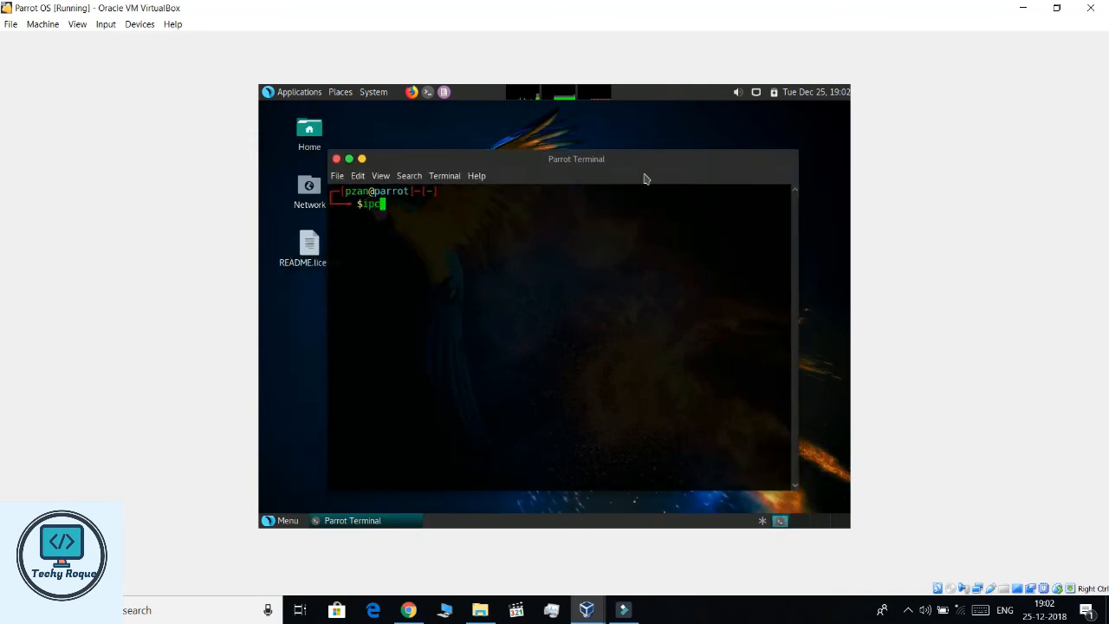
pyautogui.write('onfig')
pyautogui.press('Return')
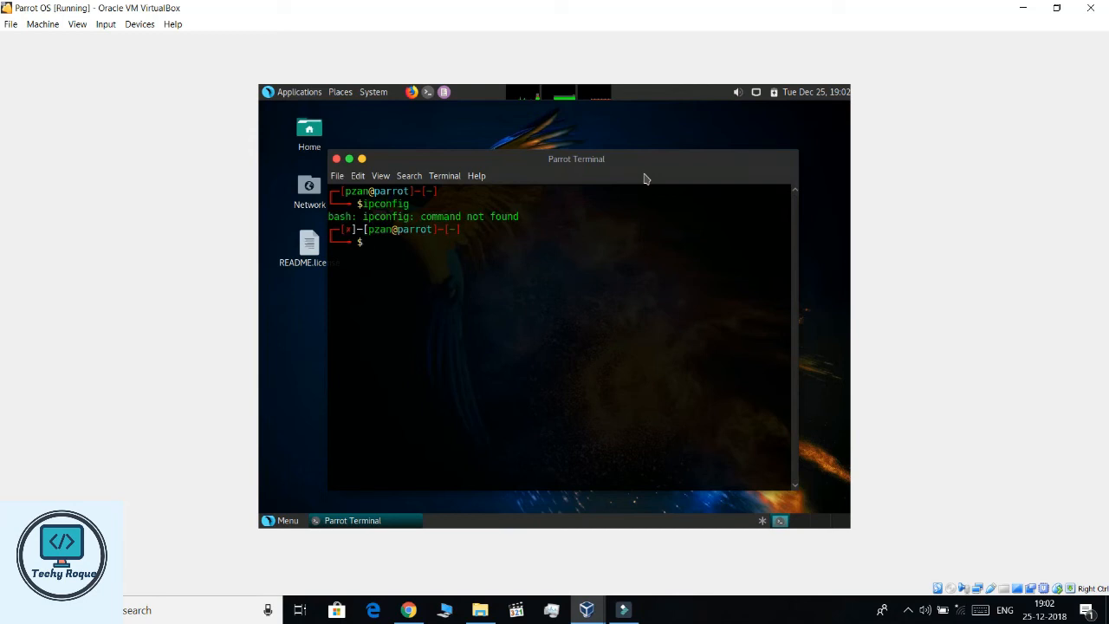
pyautogui.write('clear')
pyautogui.press('Return')
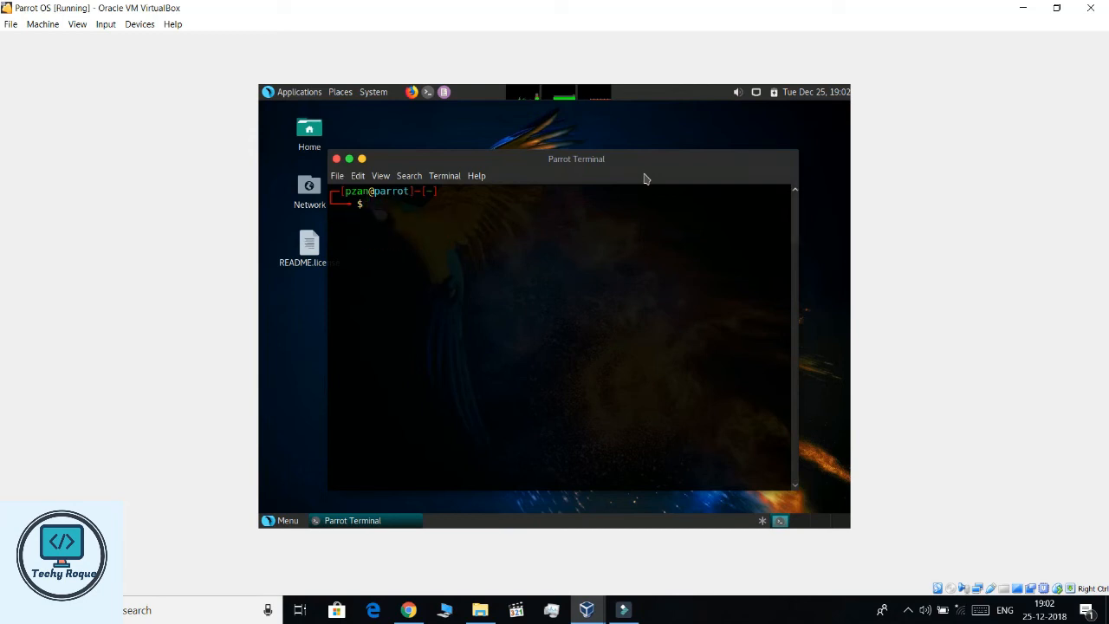
pyautogui.write('ifconfig')
pyautogui.press('Return')
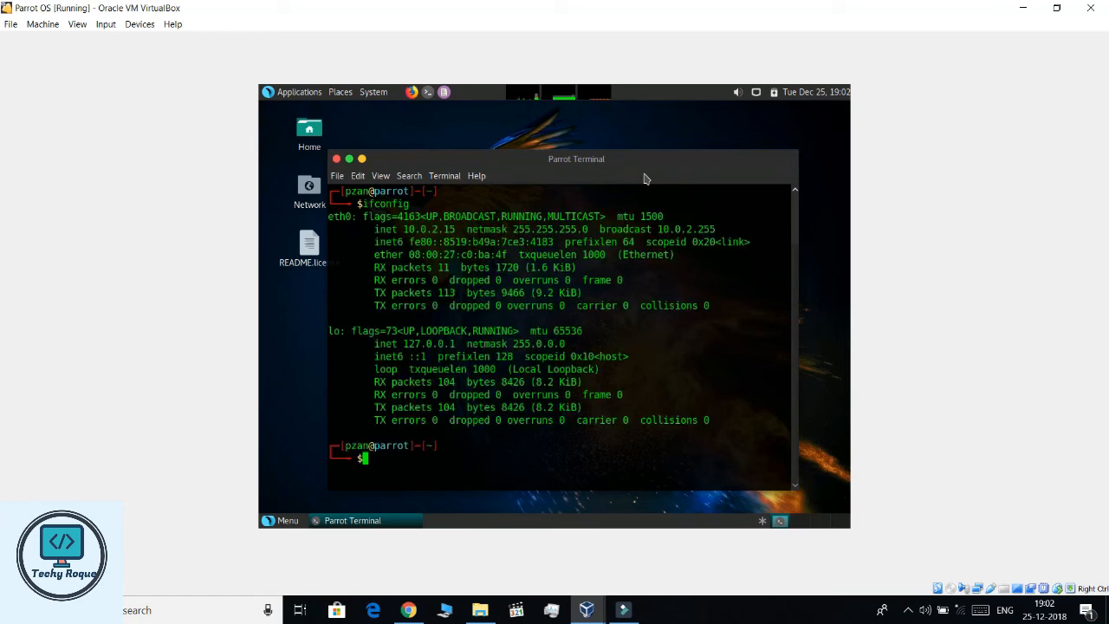
pyautogui.hotkey('ctrl', 'd')
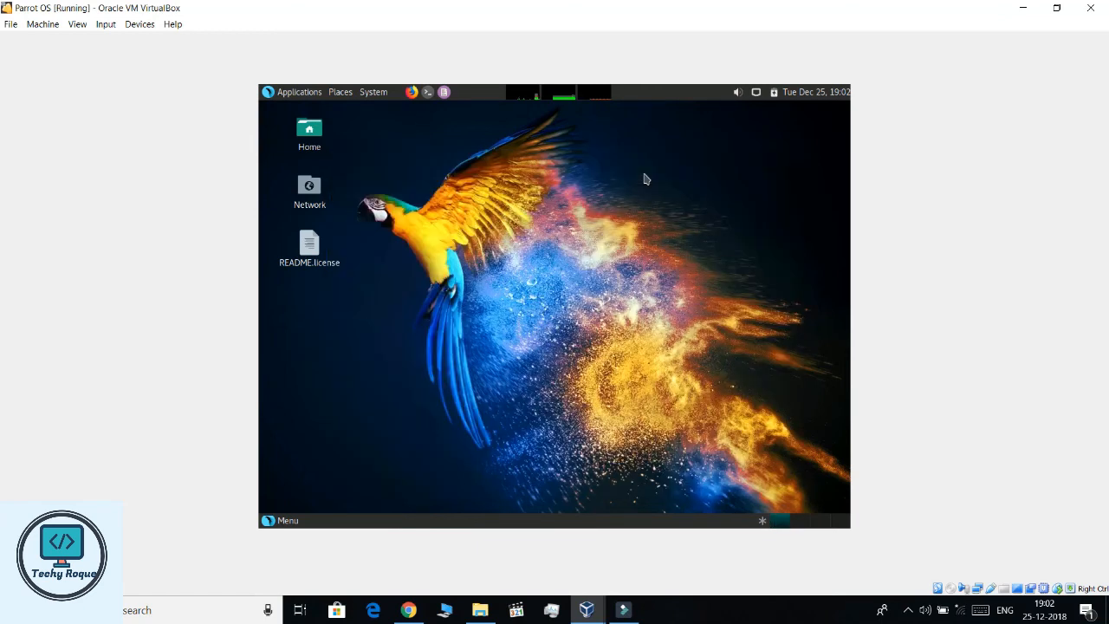
# - Dismiss the desktop context and application menus, then restore down the Parrot OS VM window
pyautogui.rightClick(646, 176)
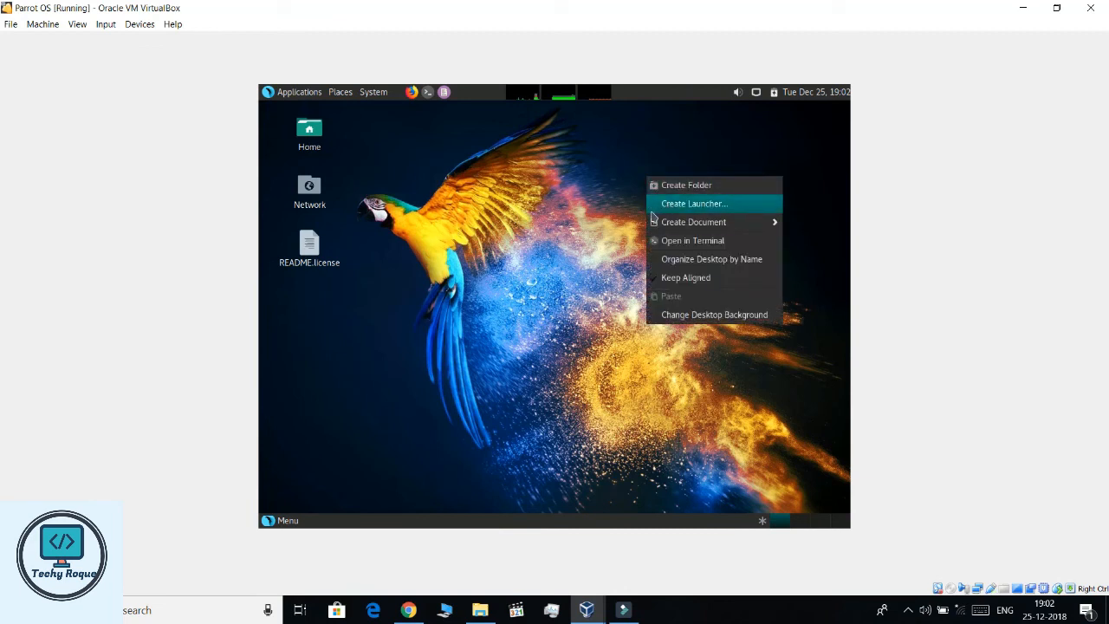
pyautogui.click(623, 272)
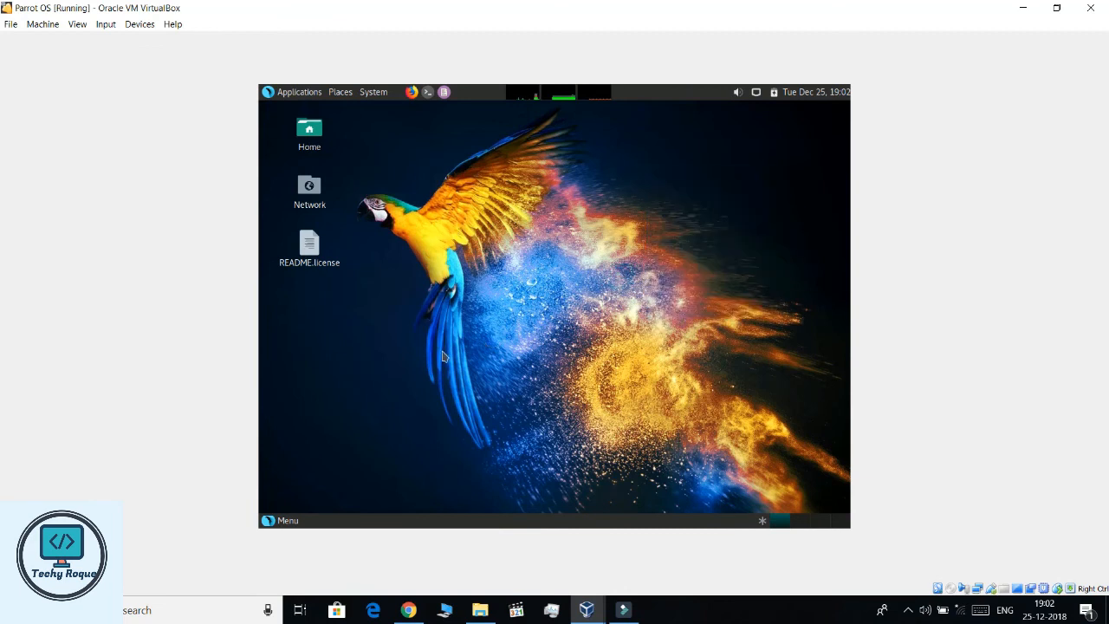
pyautogui.click(286, 520)
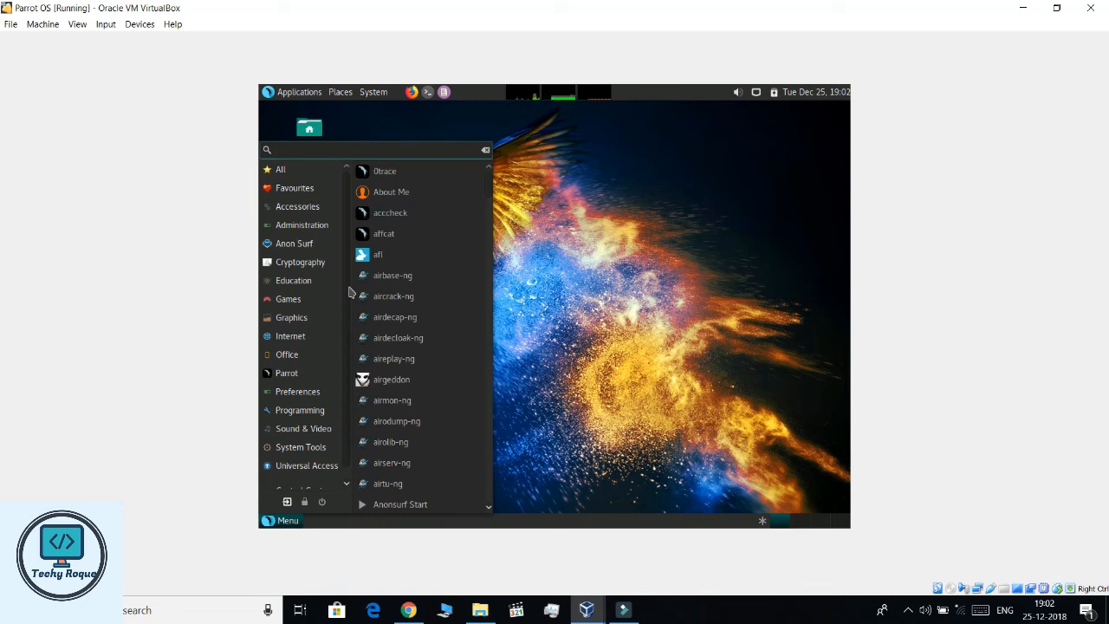
pyautogui.click(591, 216)
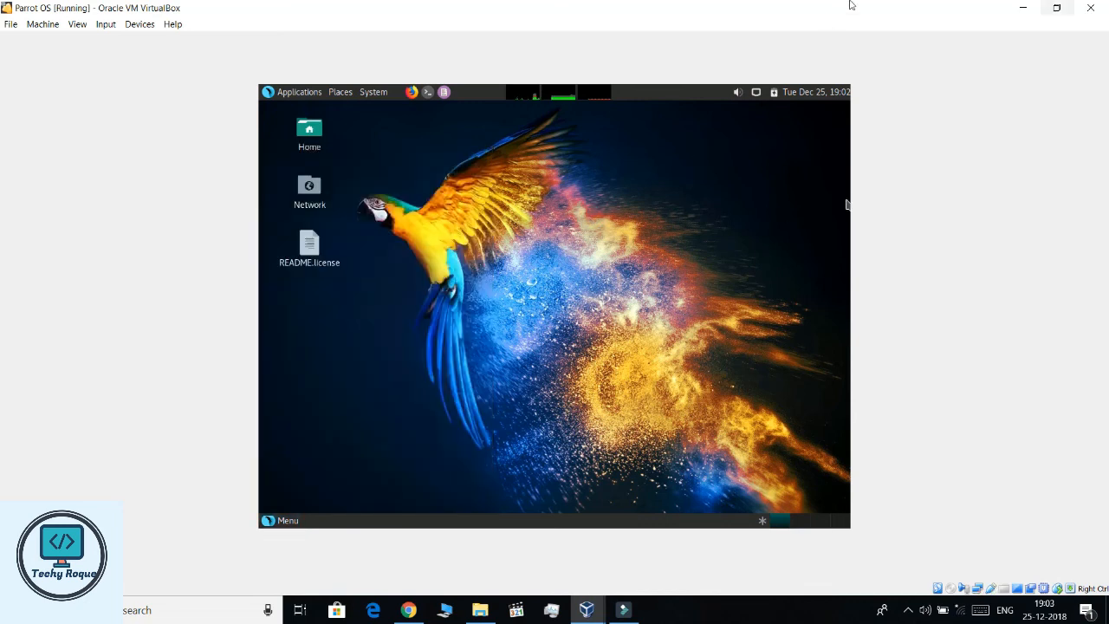
pyautogui.click(1056, 8)
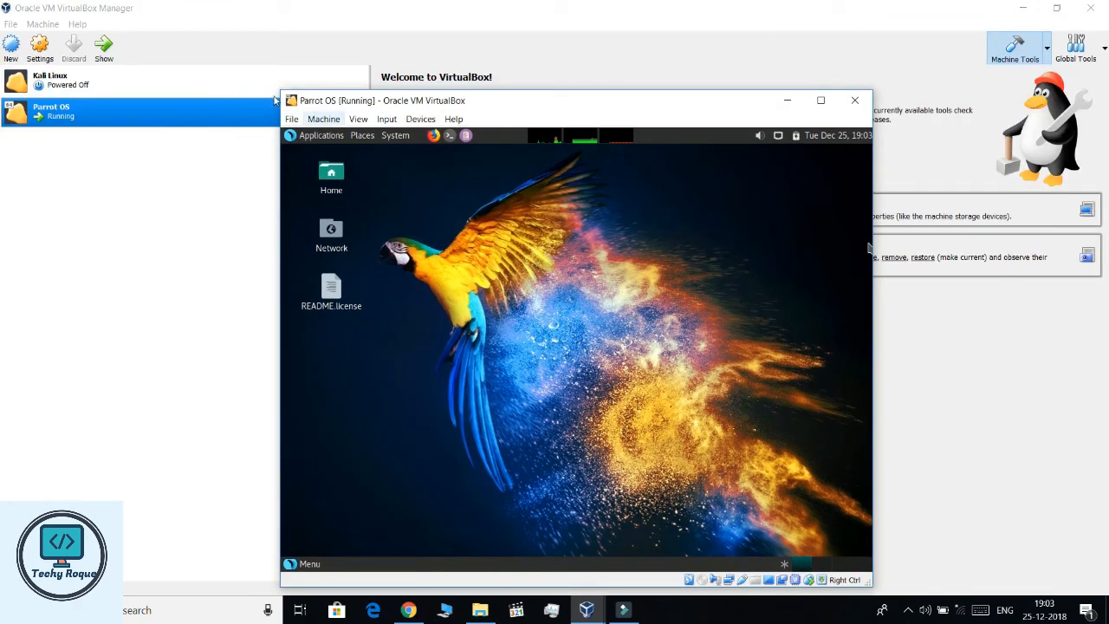
# - Switch the VM to View > Scaled Mode and enlarge its window
pyautogui.click(356, 118)
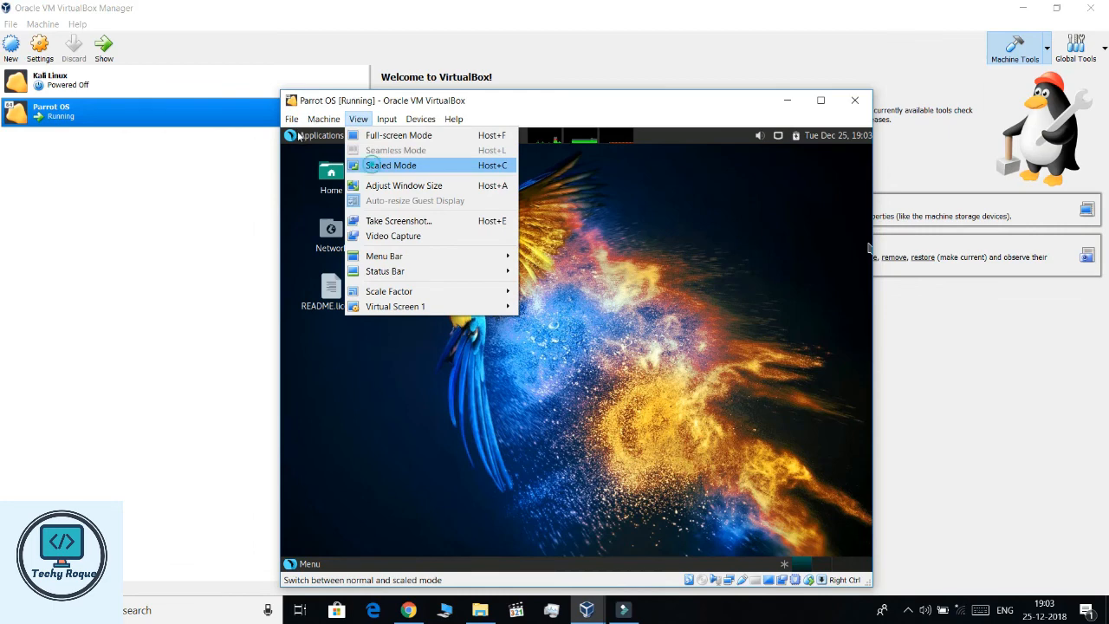
pyautogui.click(371, 164)
pyautogui.press('Return')
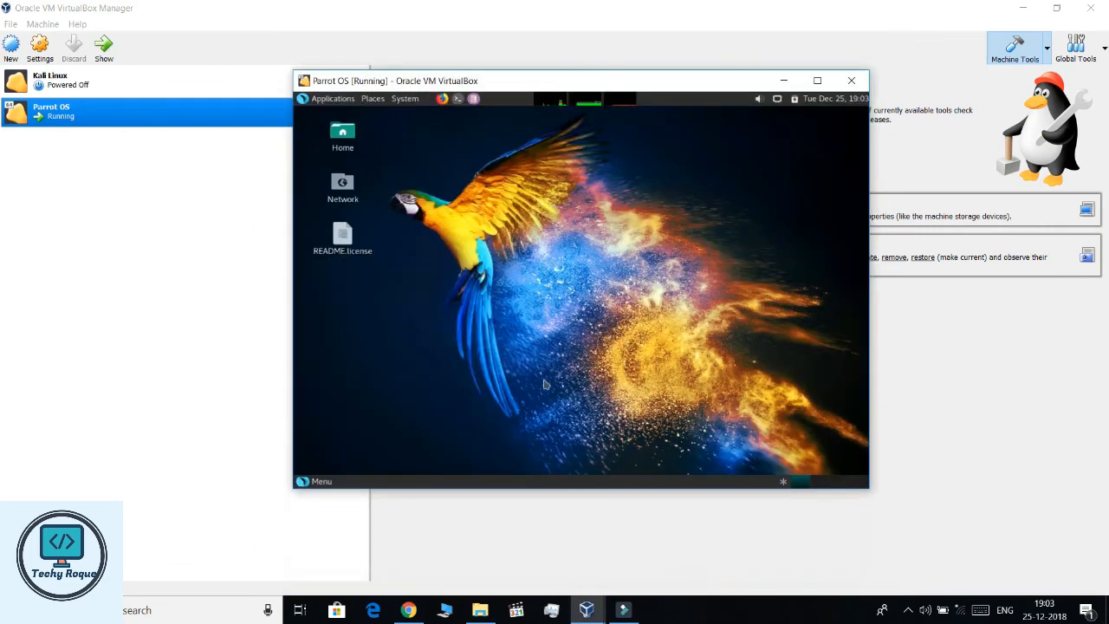
pyautogui.click(817, 81)
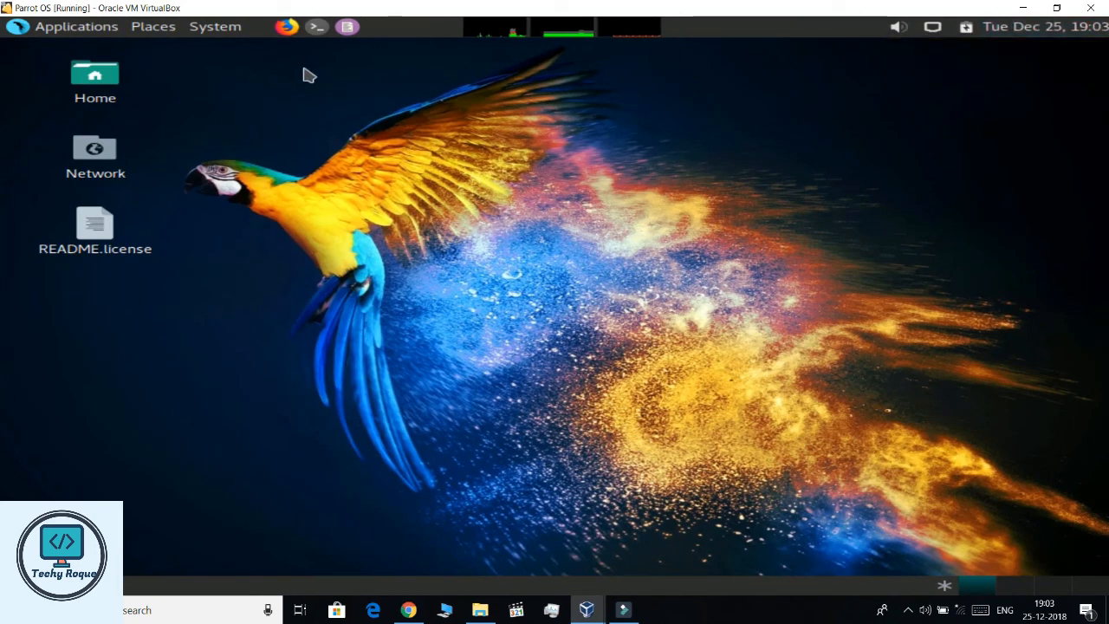
# - Search the guest application menu for 'setting', then close the menu
pyautogui.press('super')
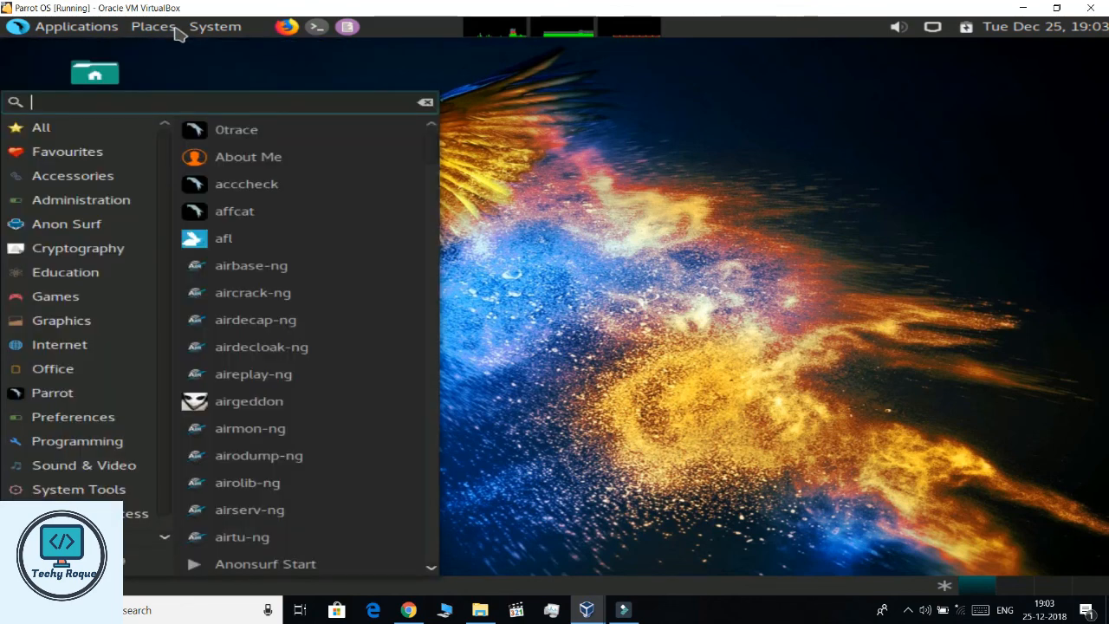
pyautogui.write('sett')
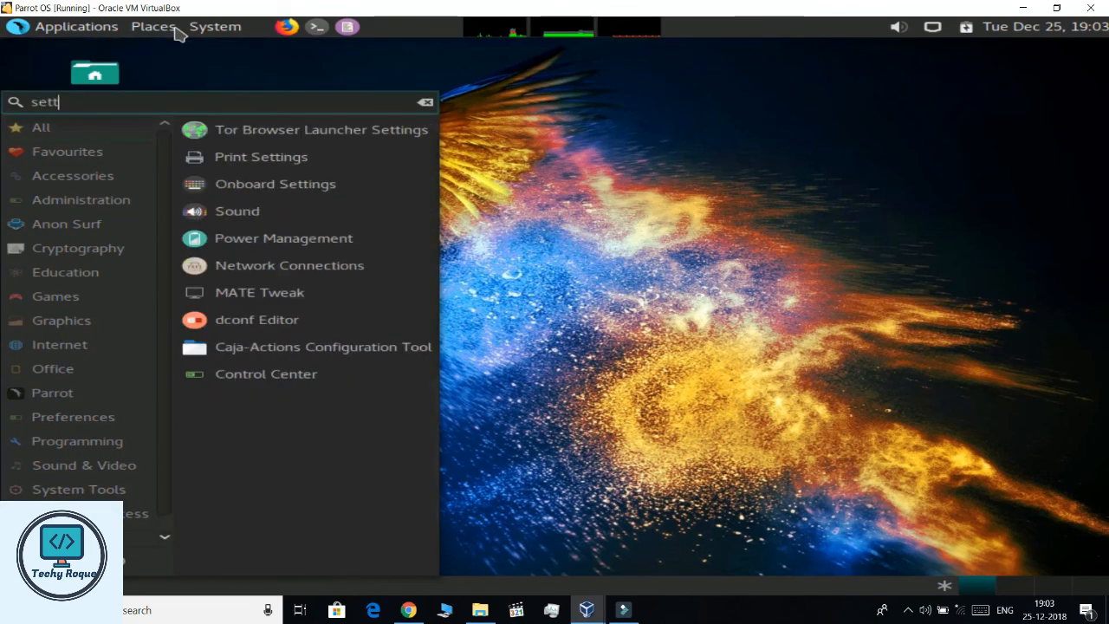
pyautogui.write('y')
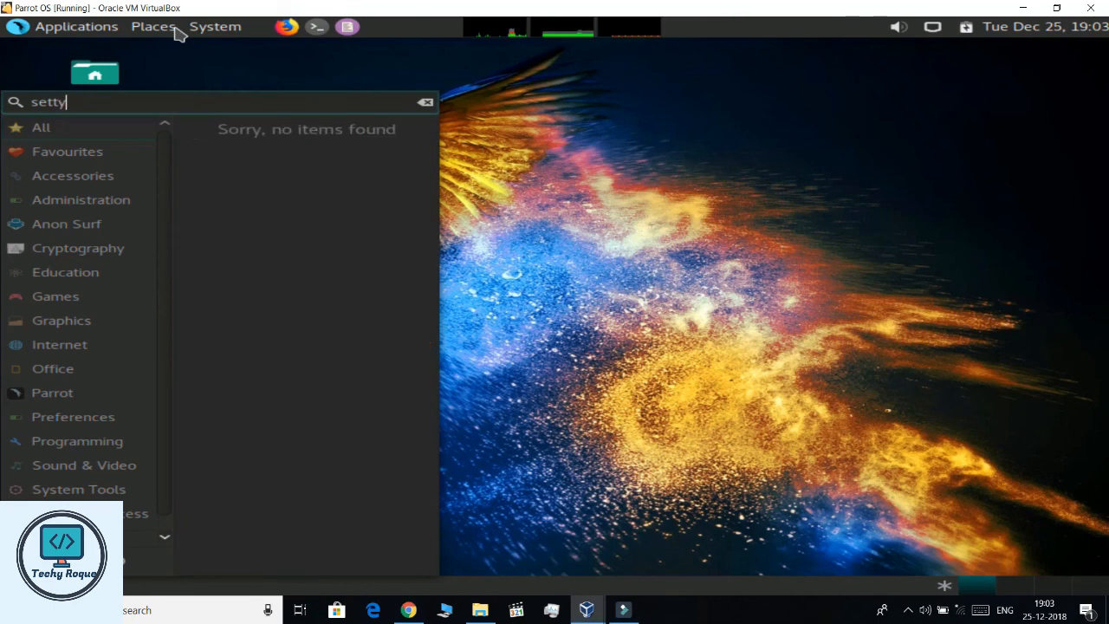
pyautogui.press('BackSpace')
pyautogui.write('i')
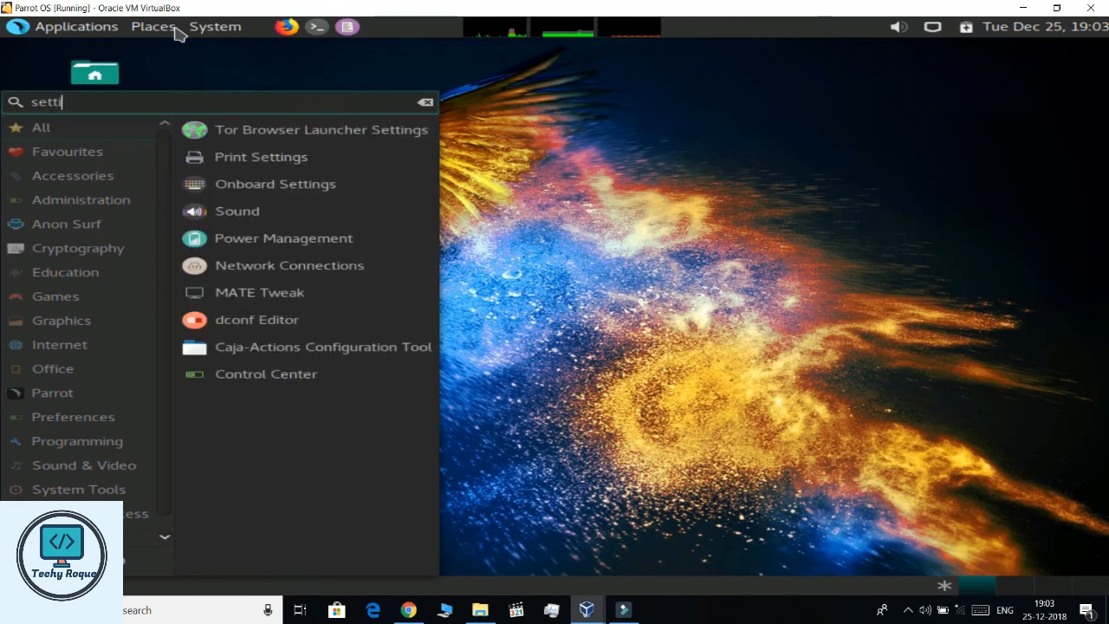
pyautogui.write('ng')
pyautogui.press('Escape')
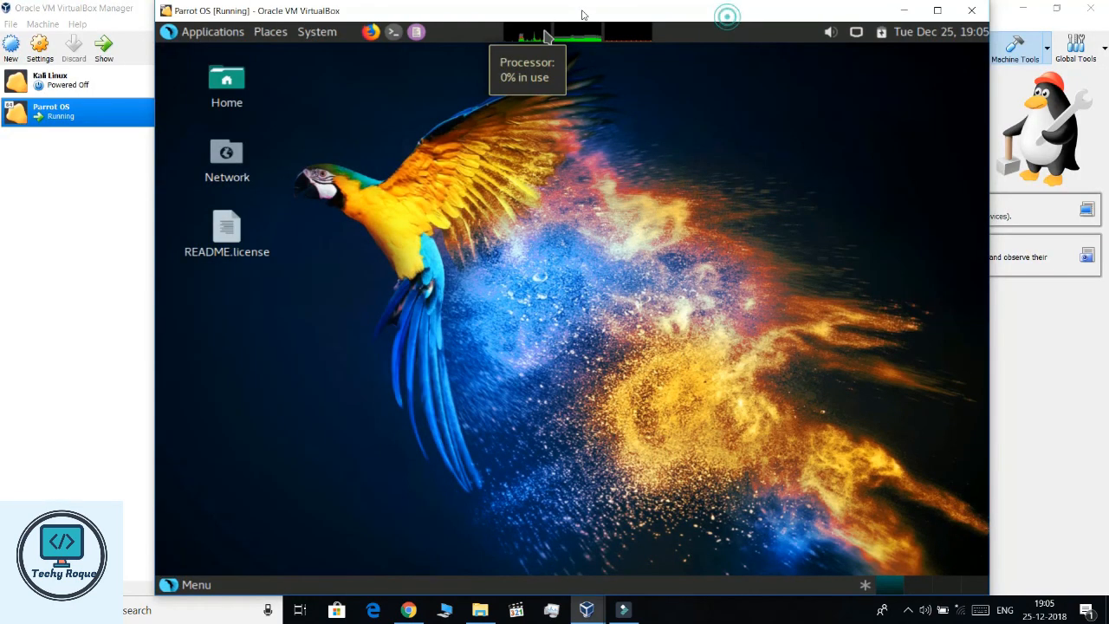
pyautogui.rightClick(672, 98)
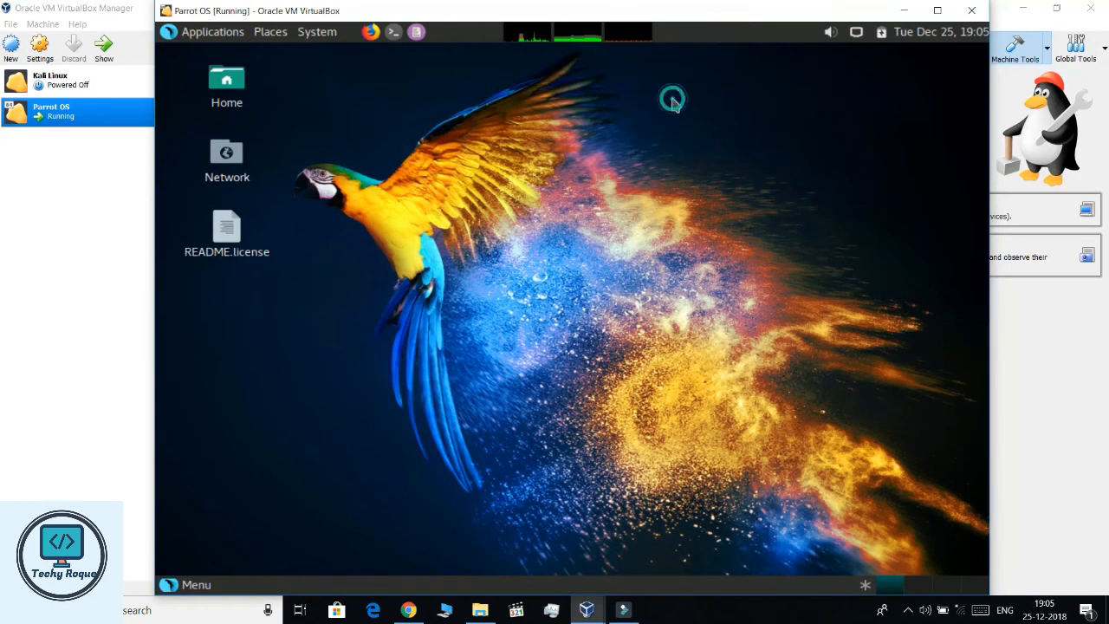
pyautogui.click(605, 123)
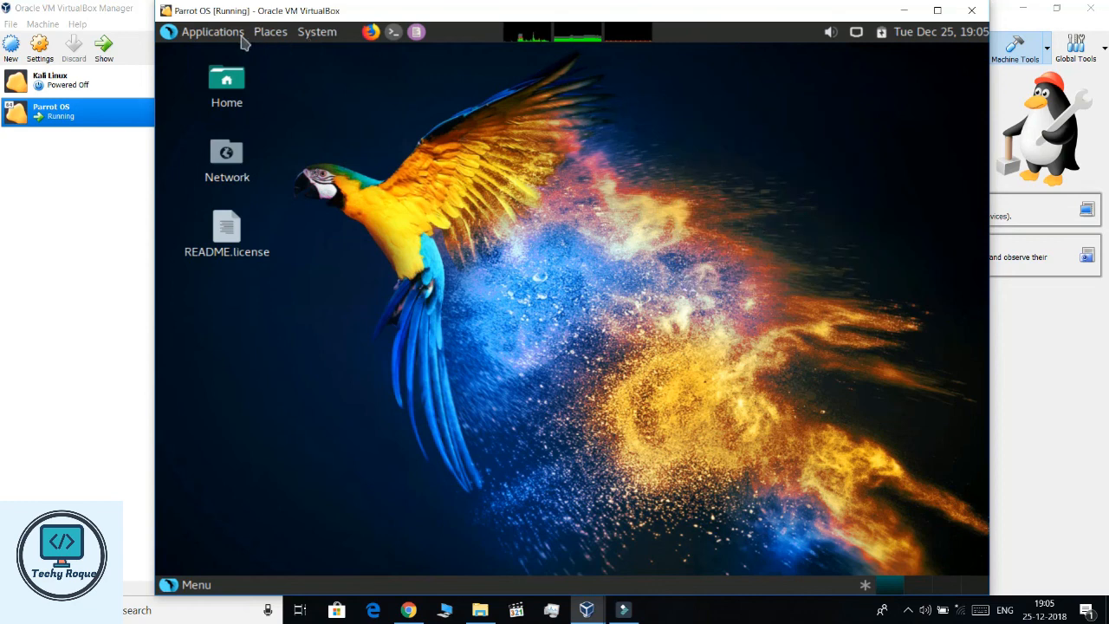
pyautogui.click(212, 31)
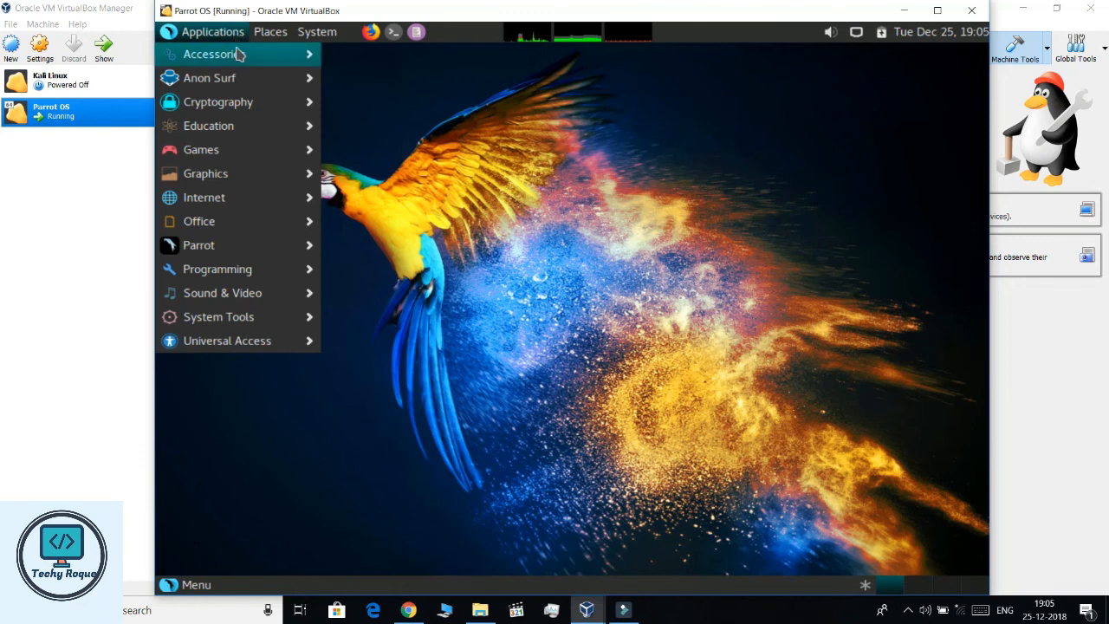
pyautogui.moveTo(239, 54)
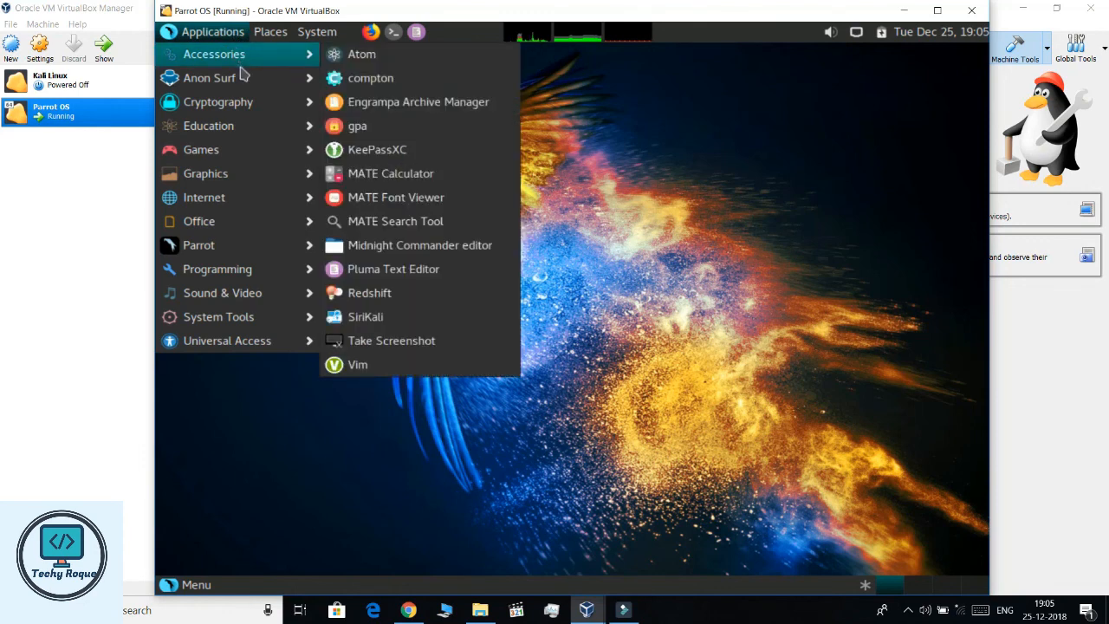
pyautogui.moveTo(250, 102)
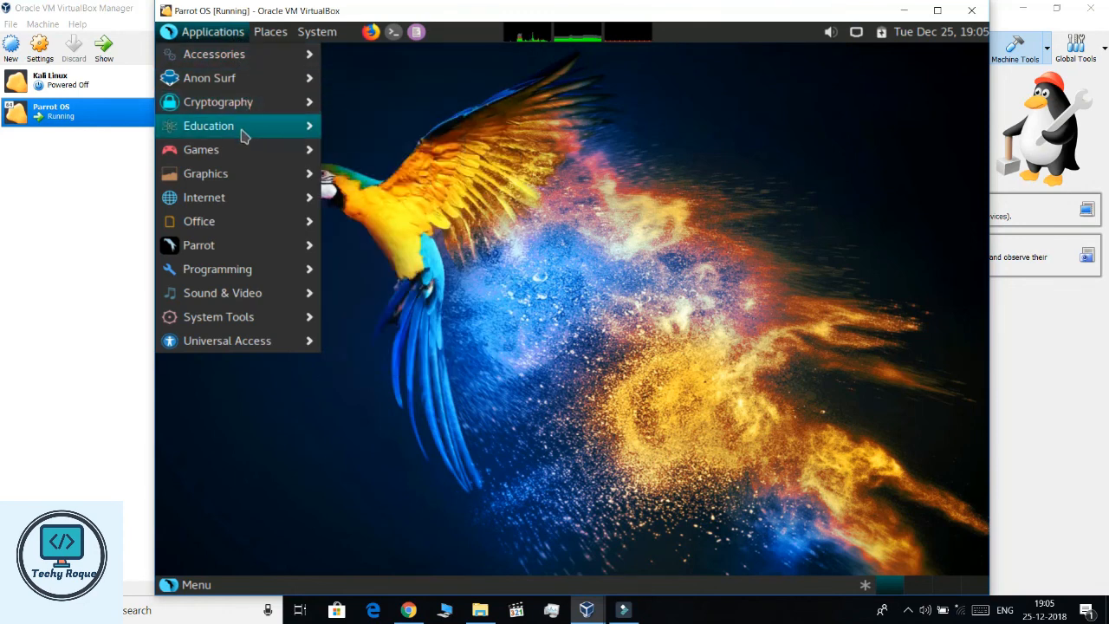
pyautogui.moveTo(241, 162)
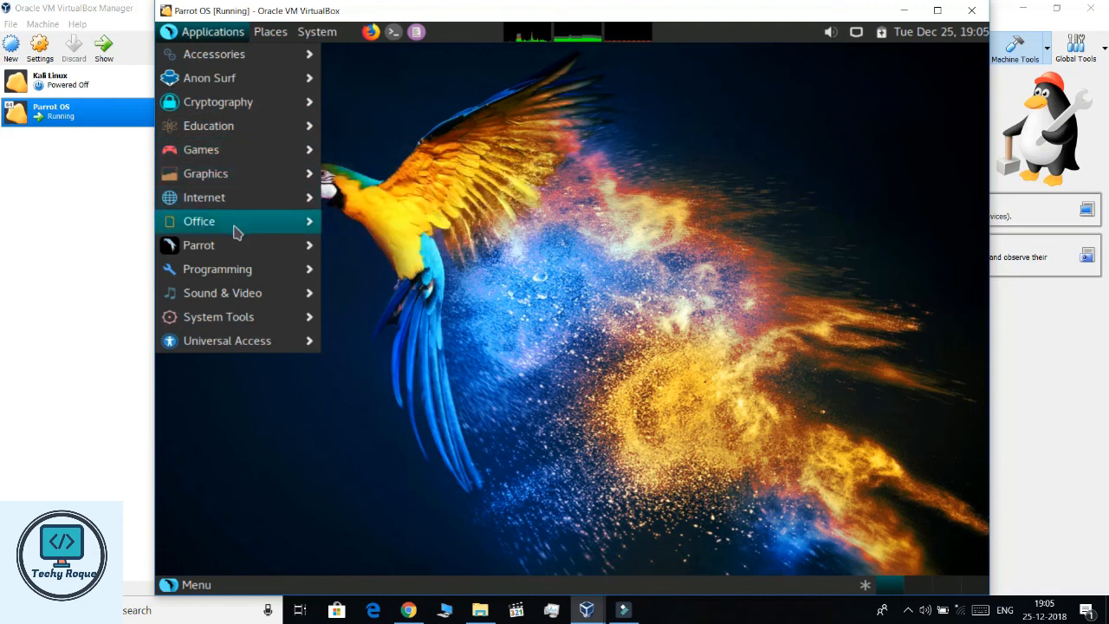
pyautogui.moveTo(234, 246)
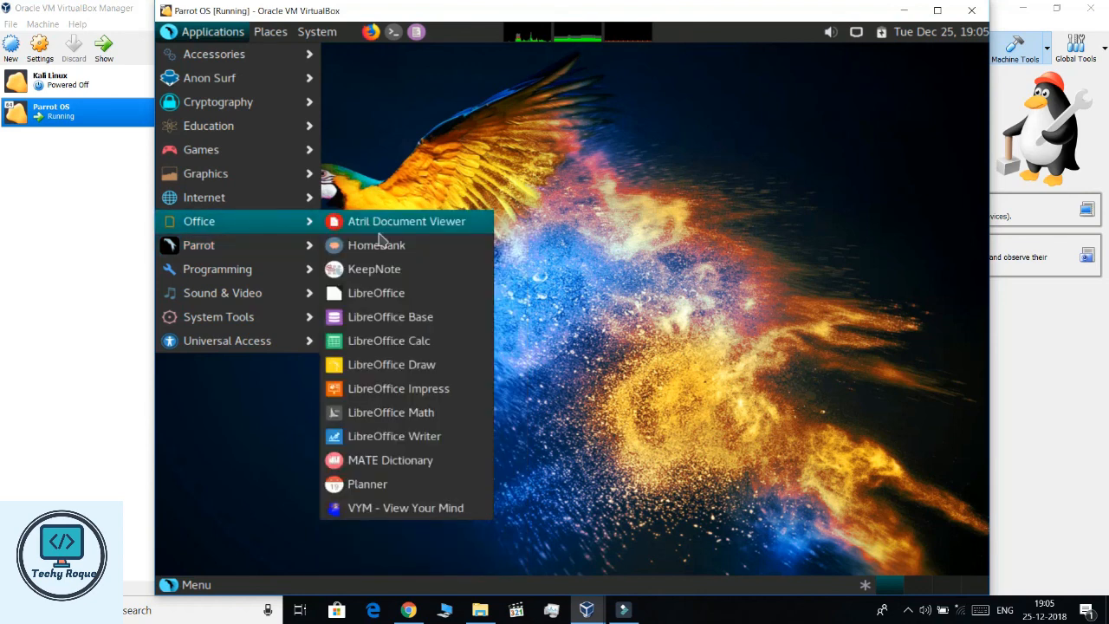
pyautogui.moveTo(357, 252)
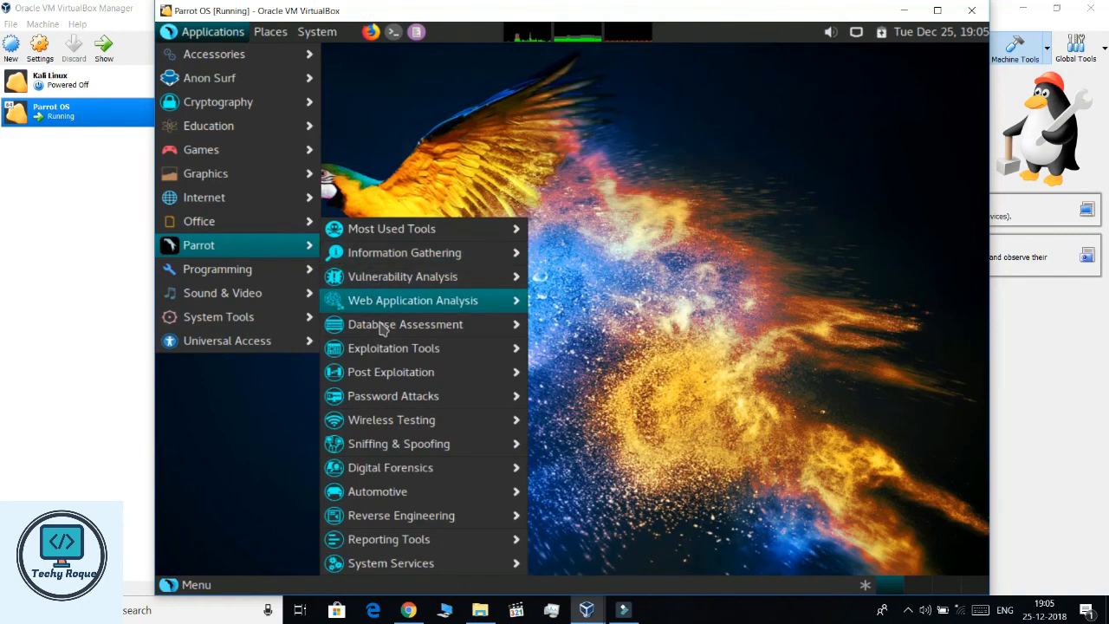
pyautogui.moveTo(392, 452)
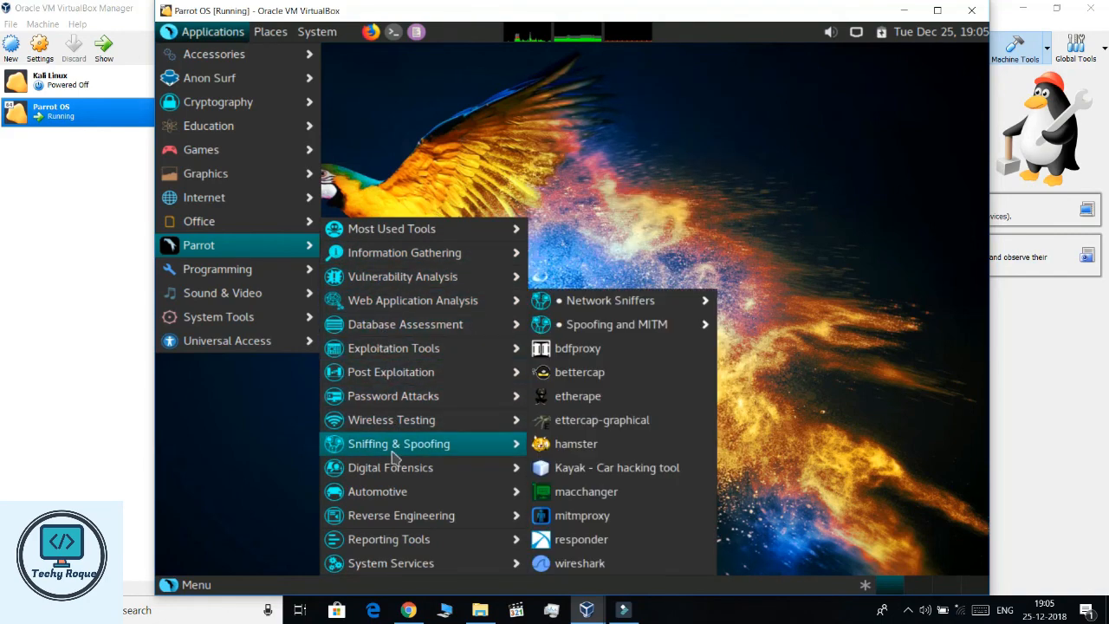
pyautogui.moveTo(390, 520)
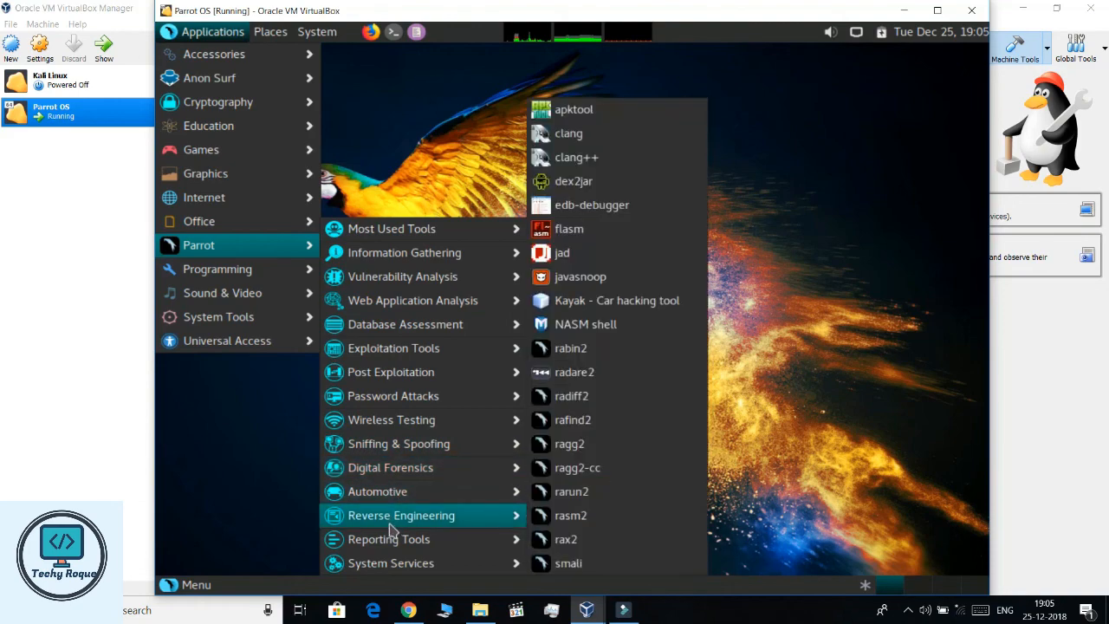
pyautogui.moveTo(234, 320)
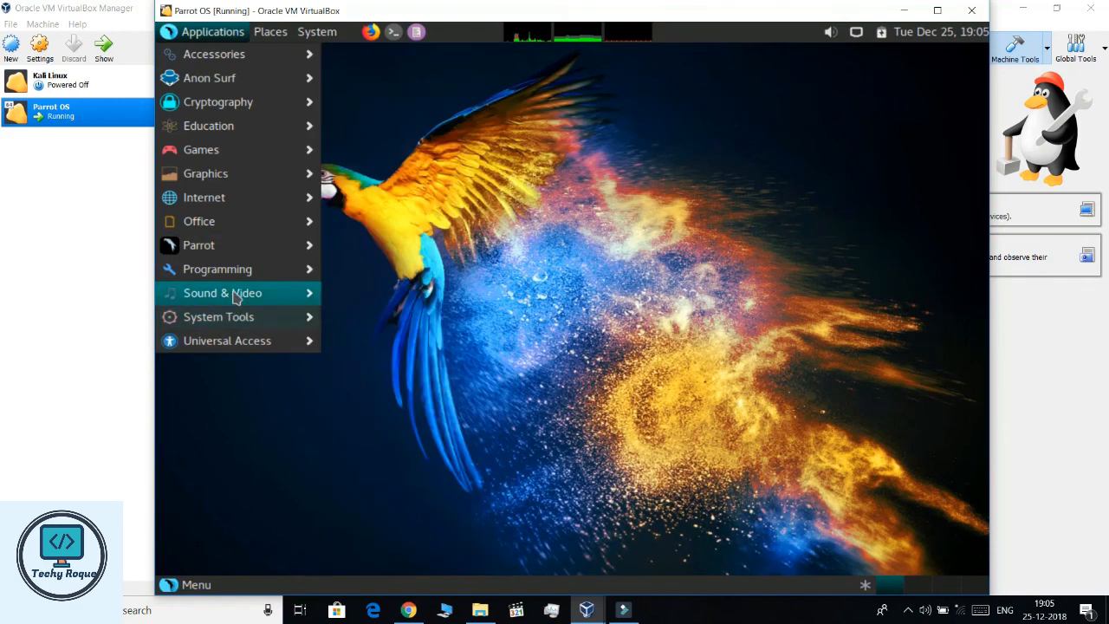
pyautogui.moveTo(235, 278)
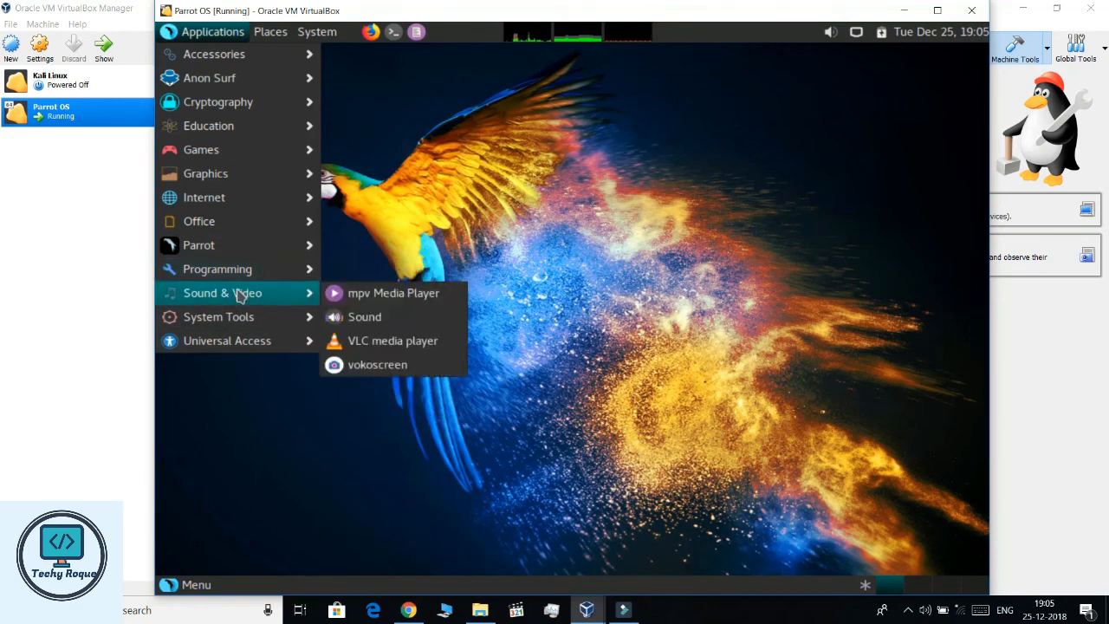
pyautogui.click(384, 216)
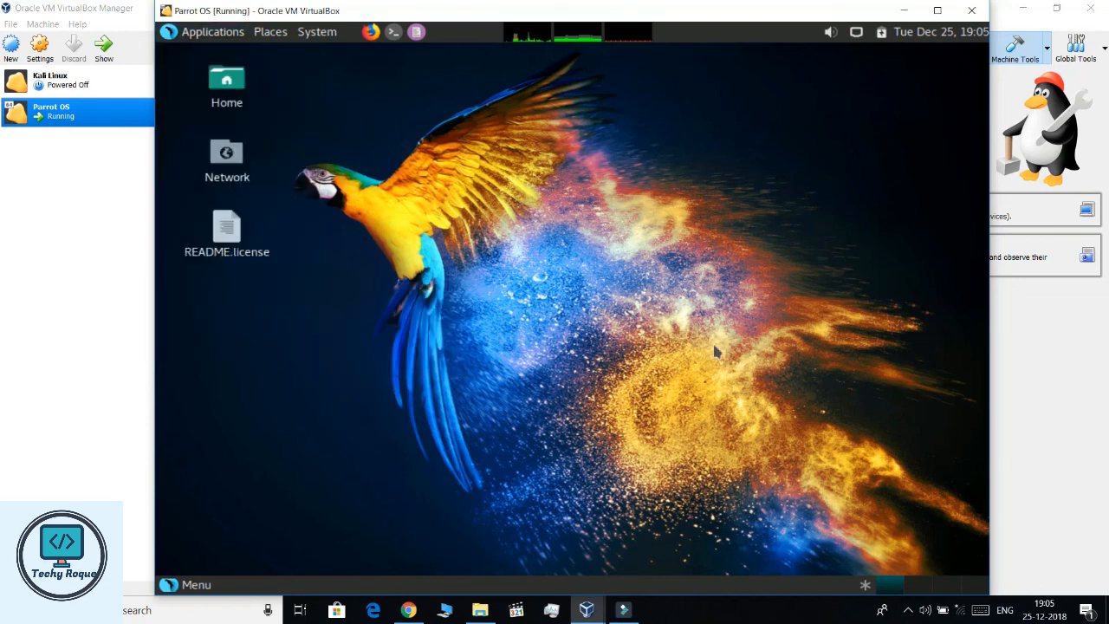